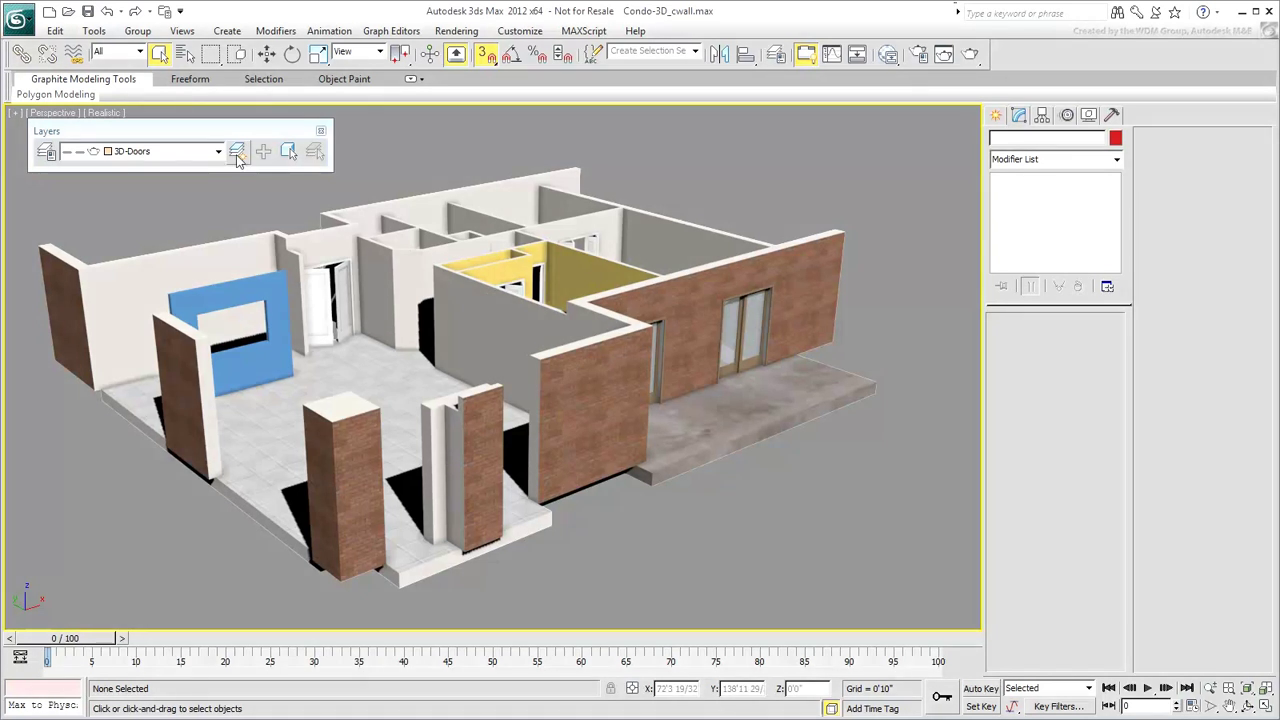
Step: Create a new layer named 3D-Curtain_Wall
click(237, 155)
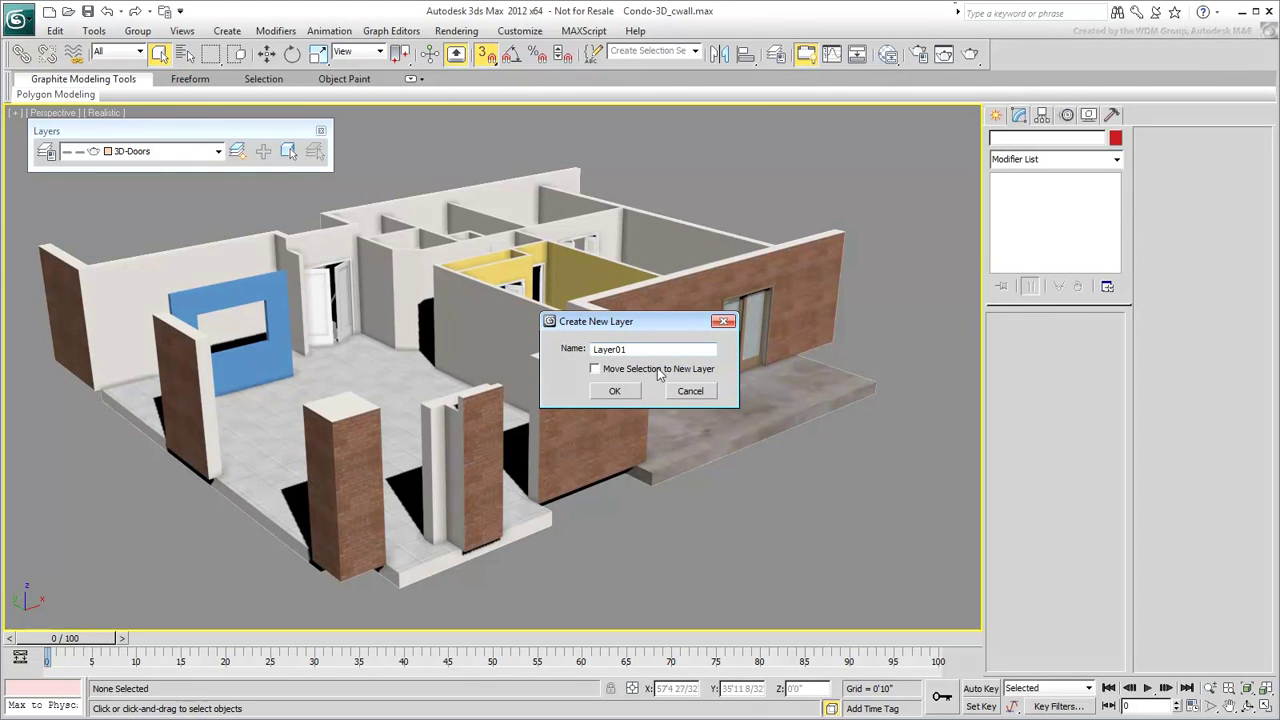
double_click(629, 348)
text(3D-Curtain_Wall)
click(615, 391)
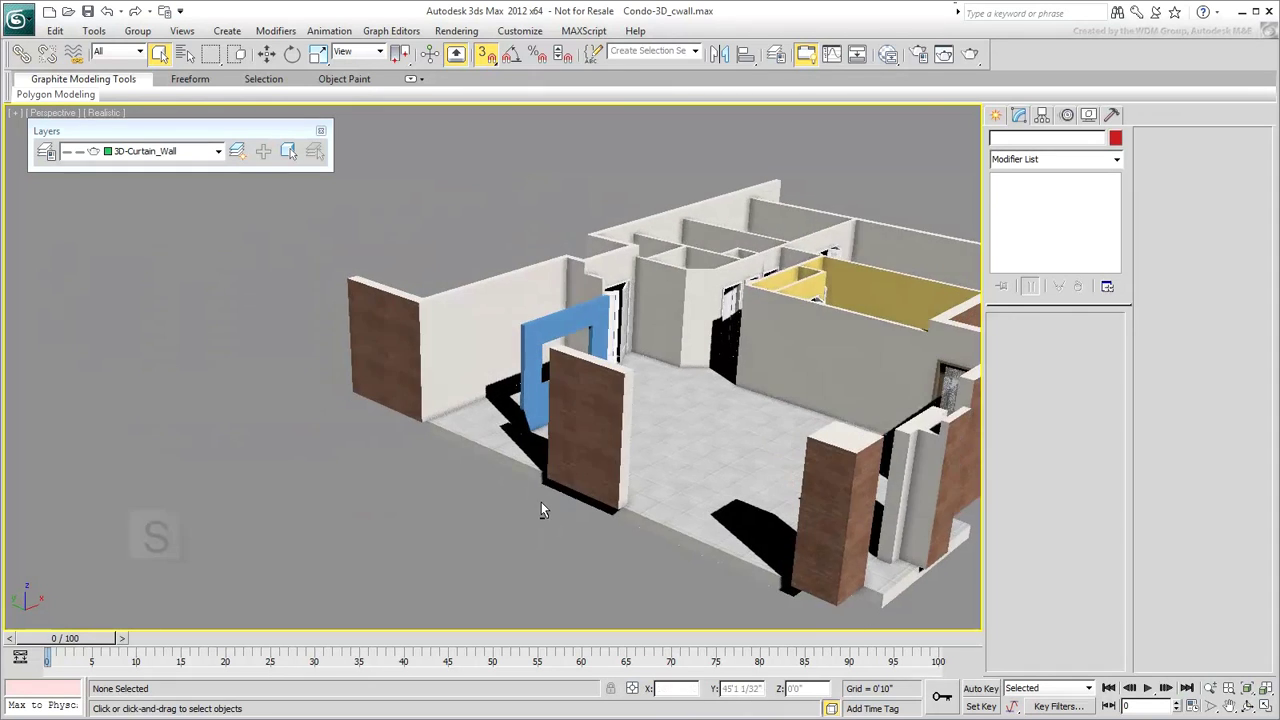
Step: Draw a straight line snapped between the outer bottom corners of the two brick walls across the opening, and turn snapping off
alt+middle_drag(541, 503, 556, 524)
scroll(477, 460, up, 5)
middle_drag(442, 533, 460, 420)
click(994, 116)
click(1021, 141)
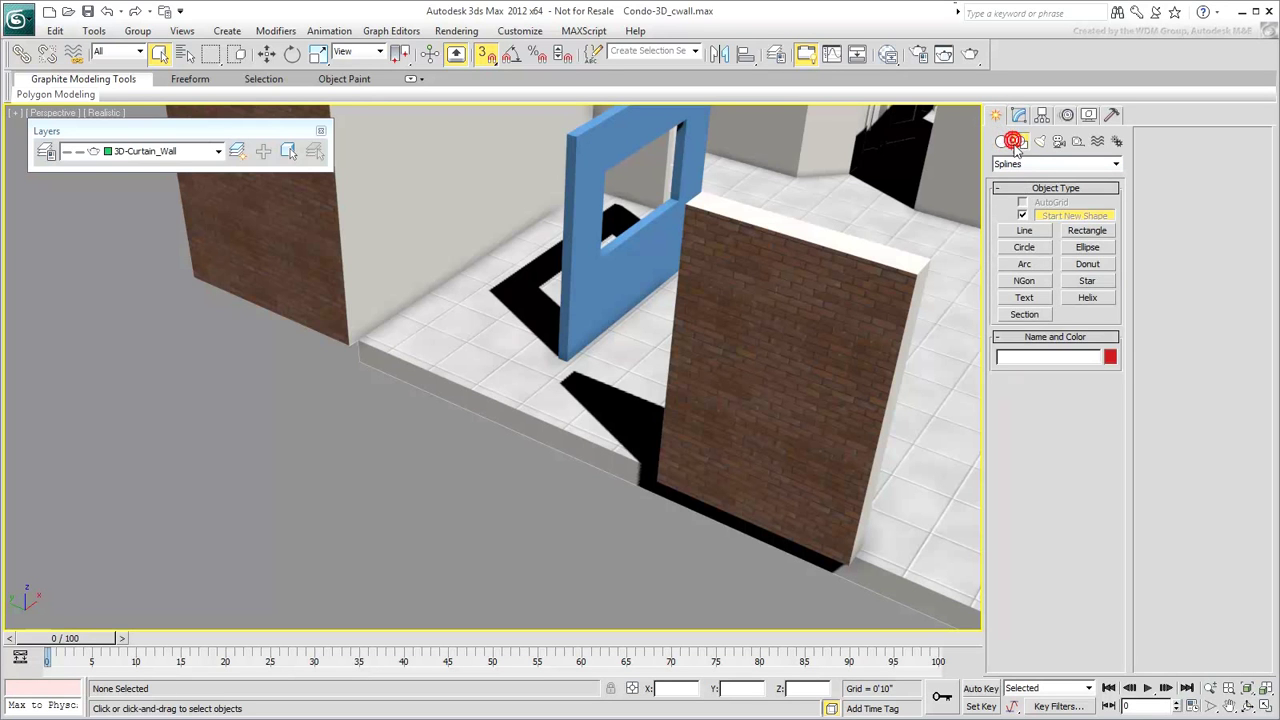
click(1023, 231)
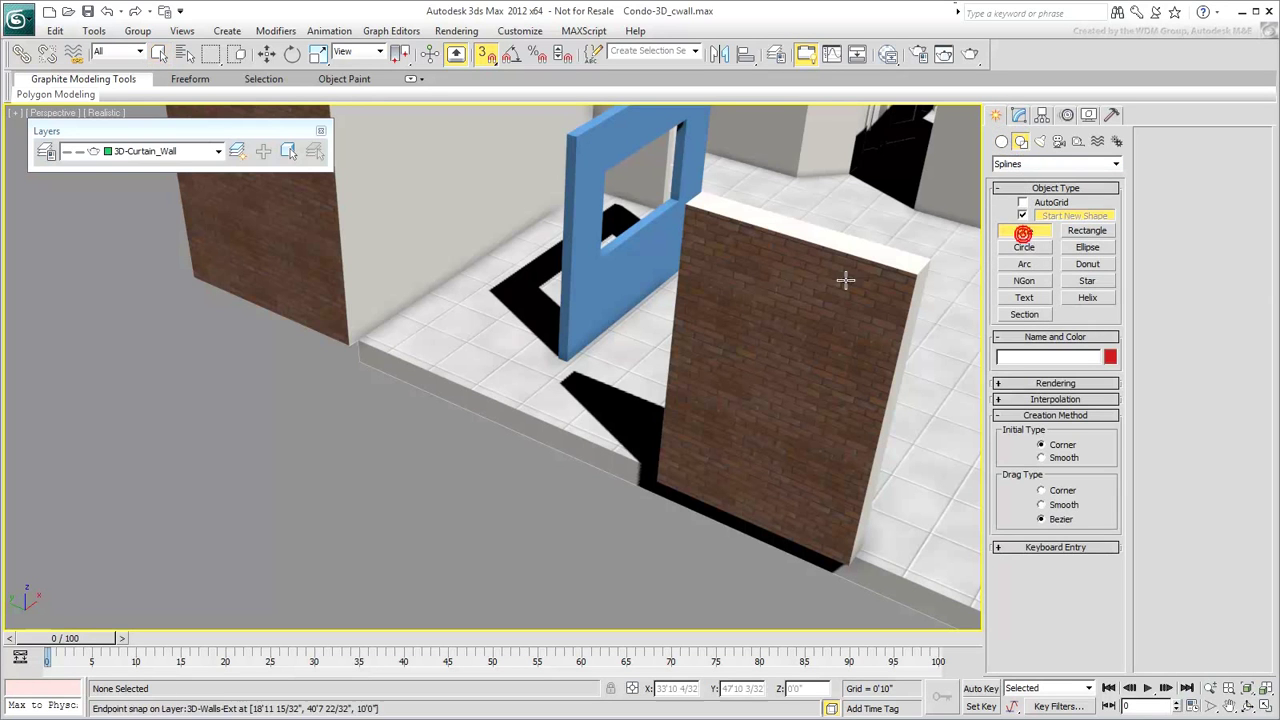
click(347, 346)
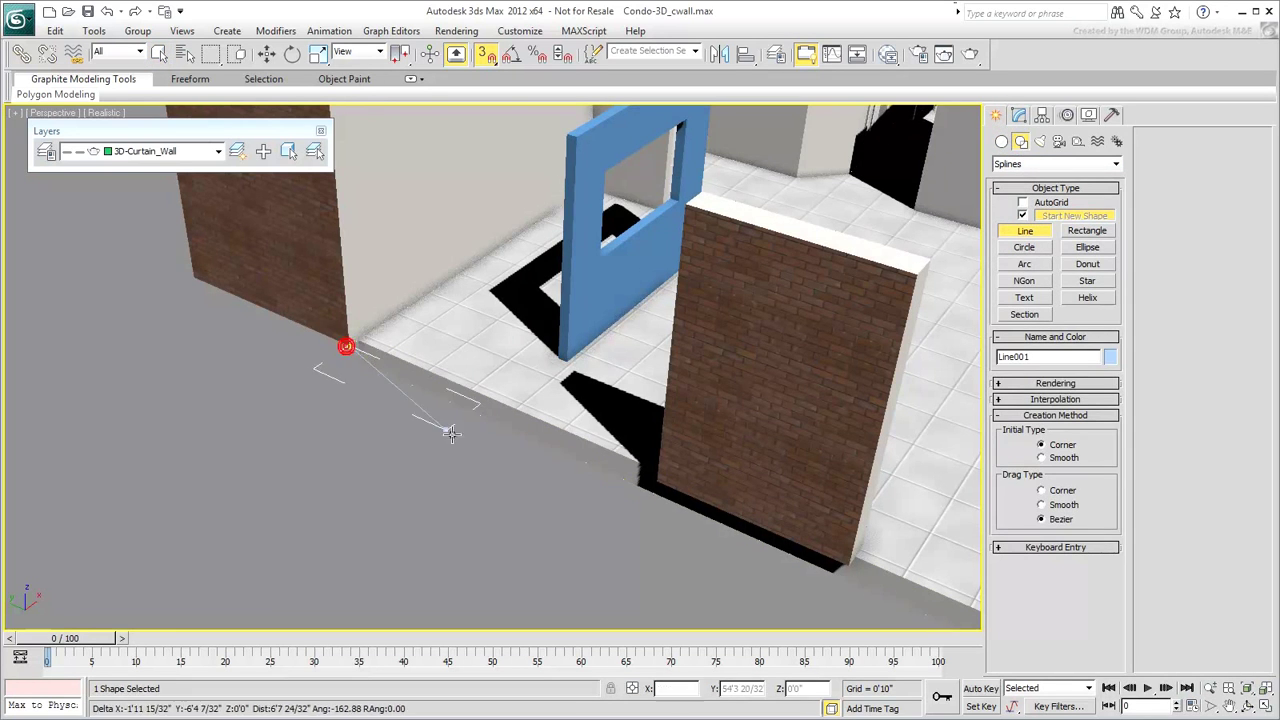
click(658, 482)
right_click(436, 498)
middle_drag(468, 454, 453, 545)
click(488, 58)
right_click(443, 558)
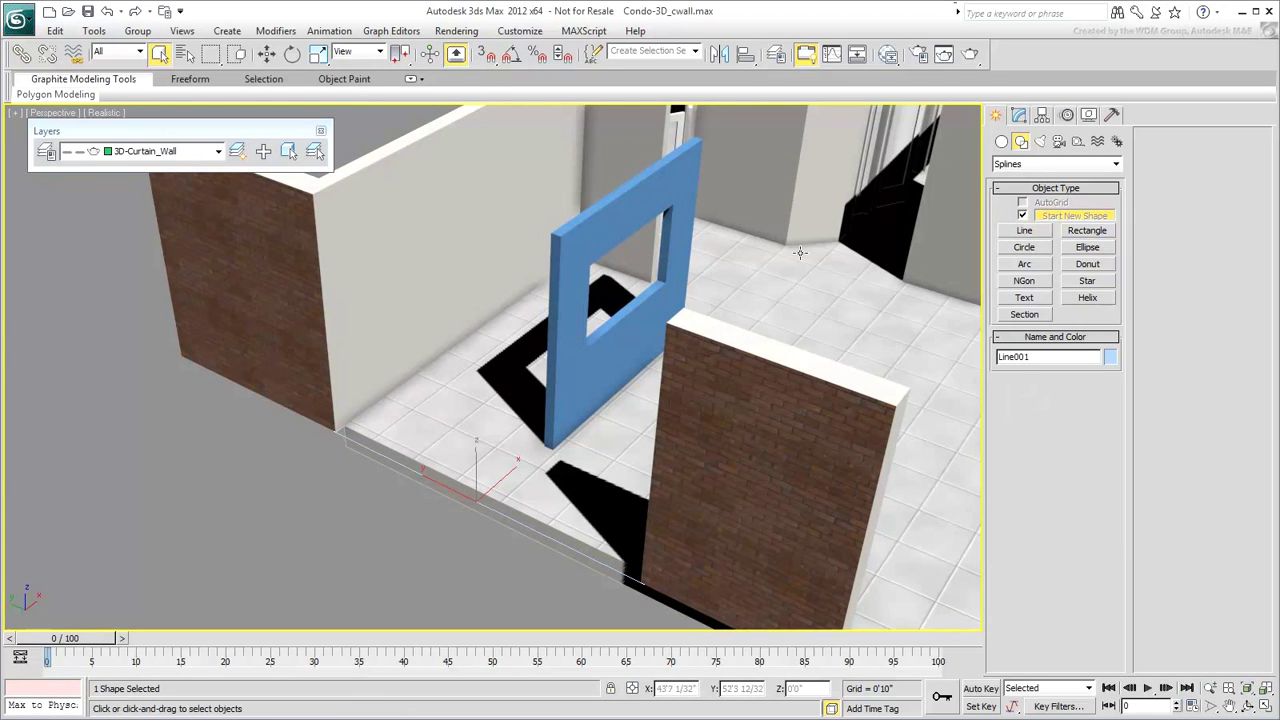
Step: Apply an Extrude modifier to the line with an amount of 10'
click(1019, 116)
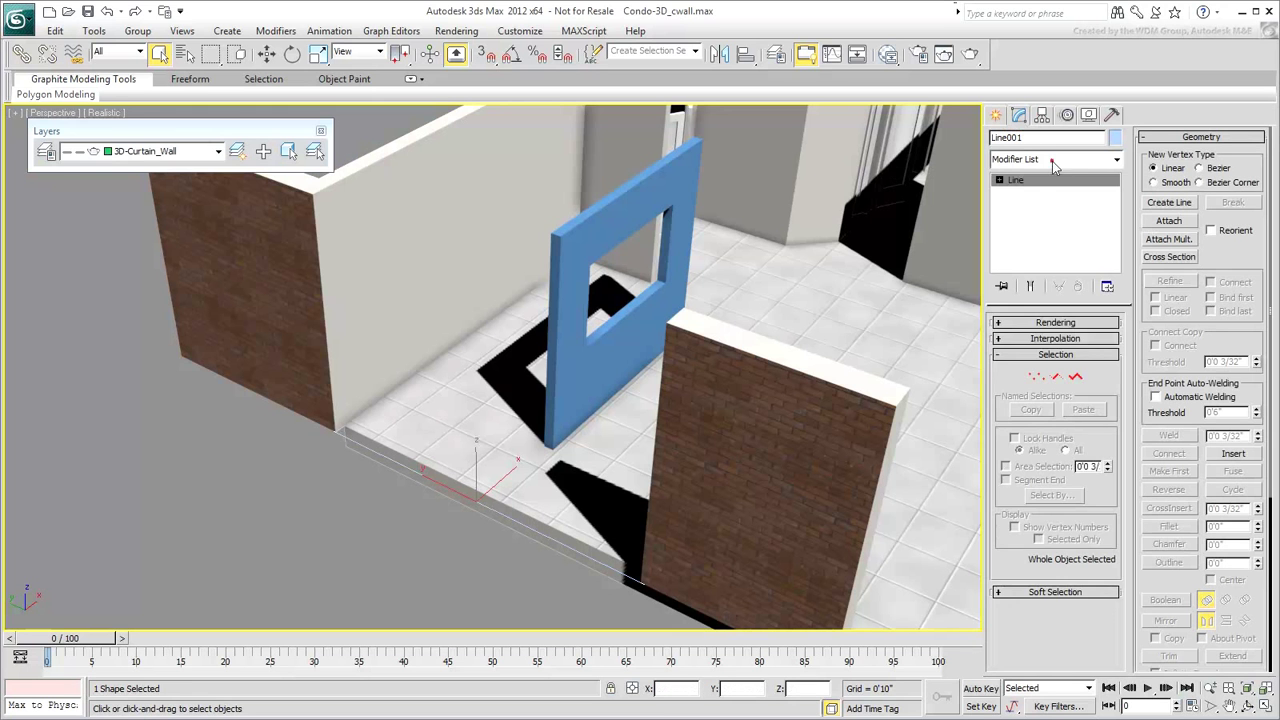
click(1054, 161)
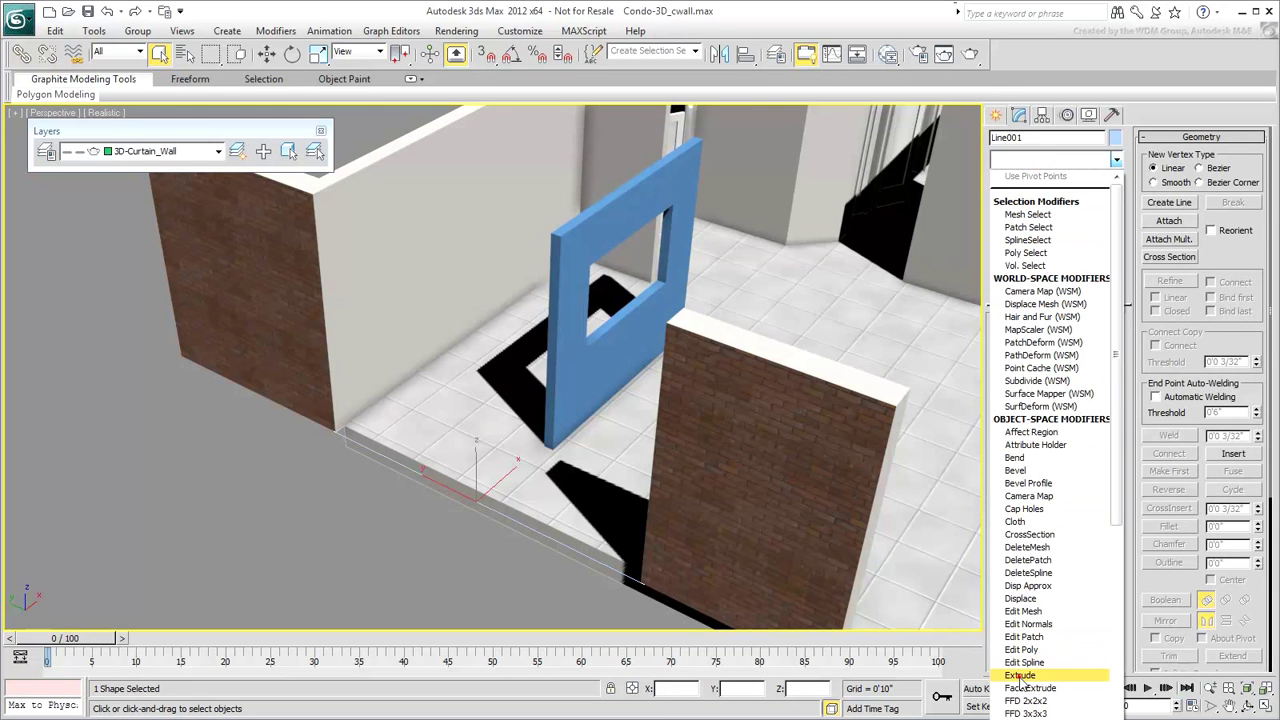
click(1020, 676)
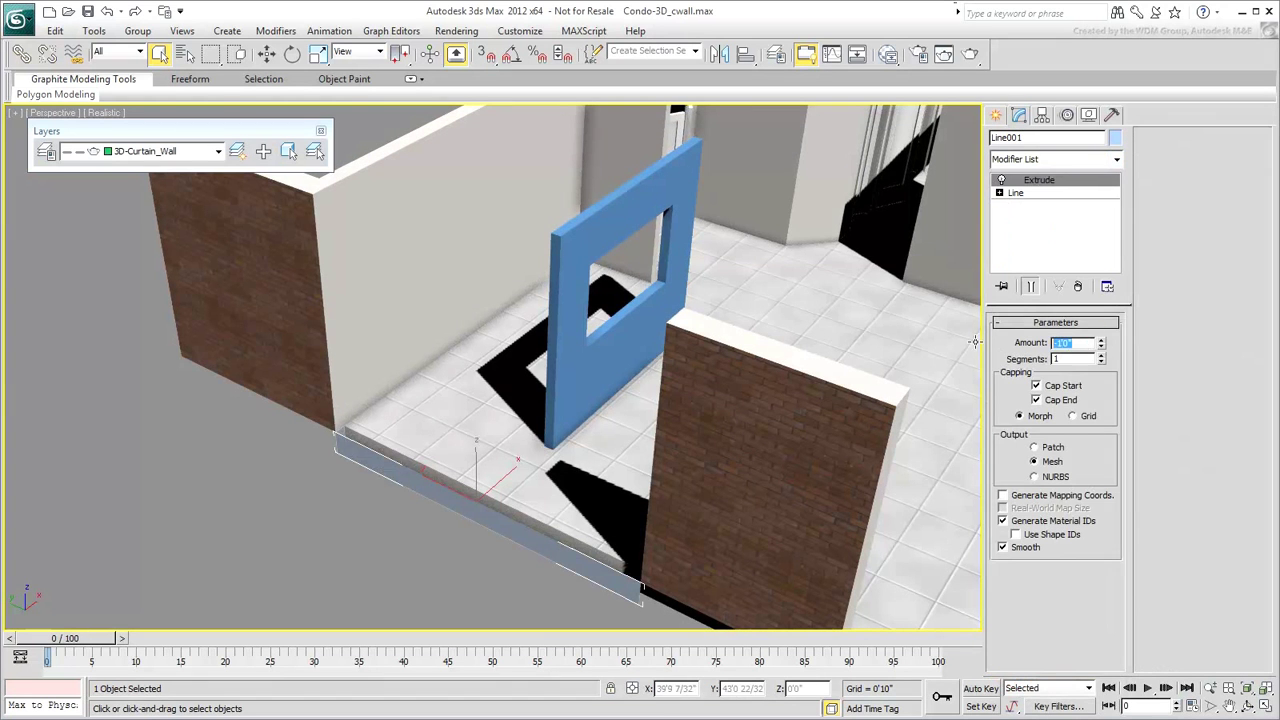
text(10')
key(Return)
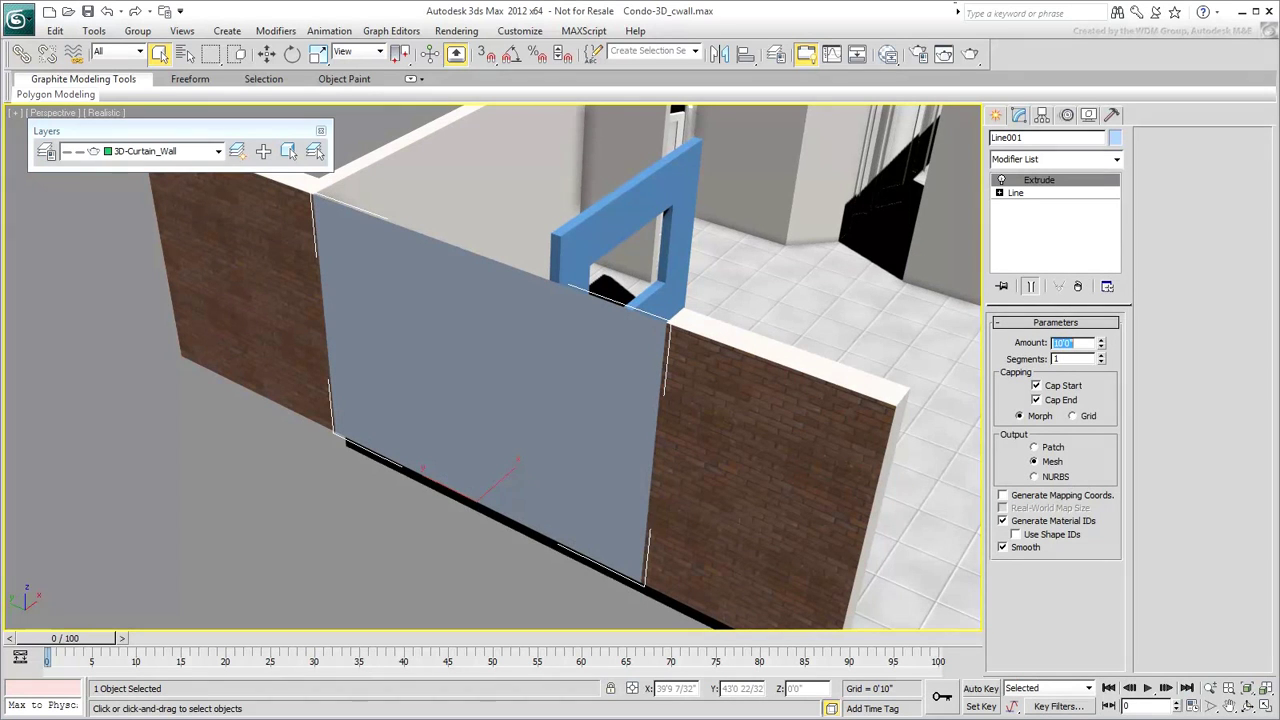
Step: Add a Shell modifier to the extruded panel with an inner amount of 6" and an outer amount of 0
mouse_move(571, 370)
alt+middle_down()
mouse_move(433, 380)
mouse_move(551, 374)
alt+middle_up()
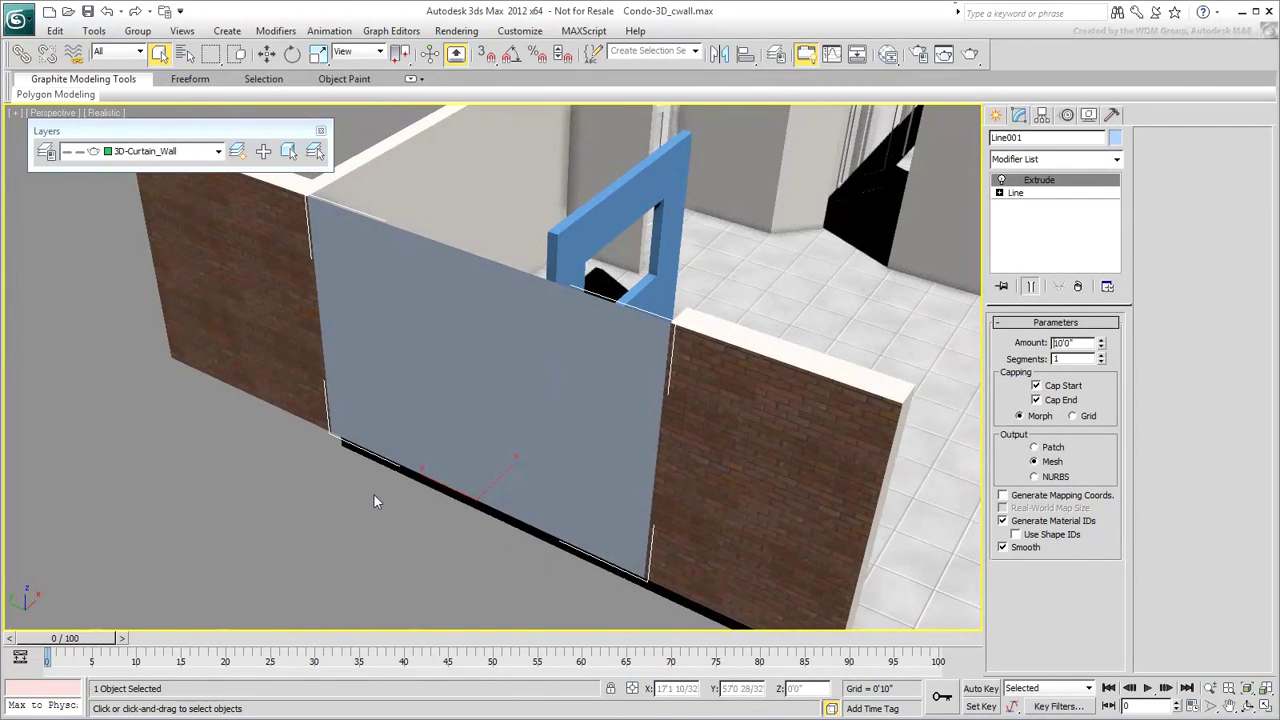
click(1100, 162)
scroll(1060, 400, down, 15)
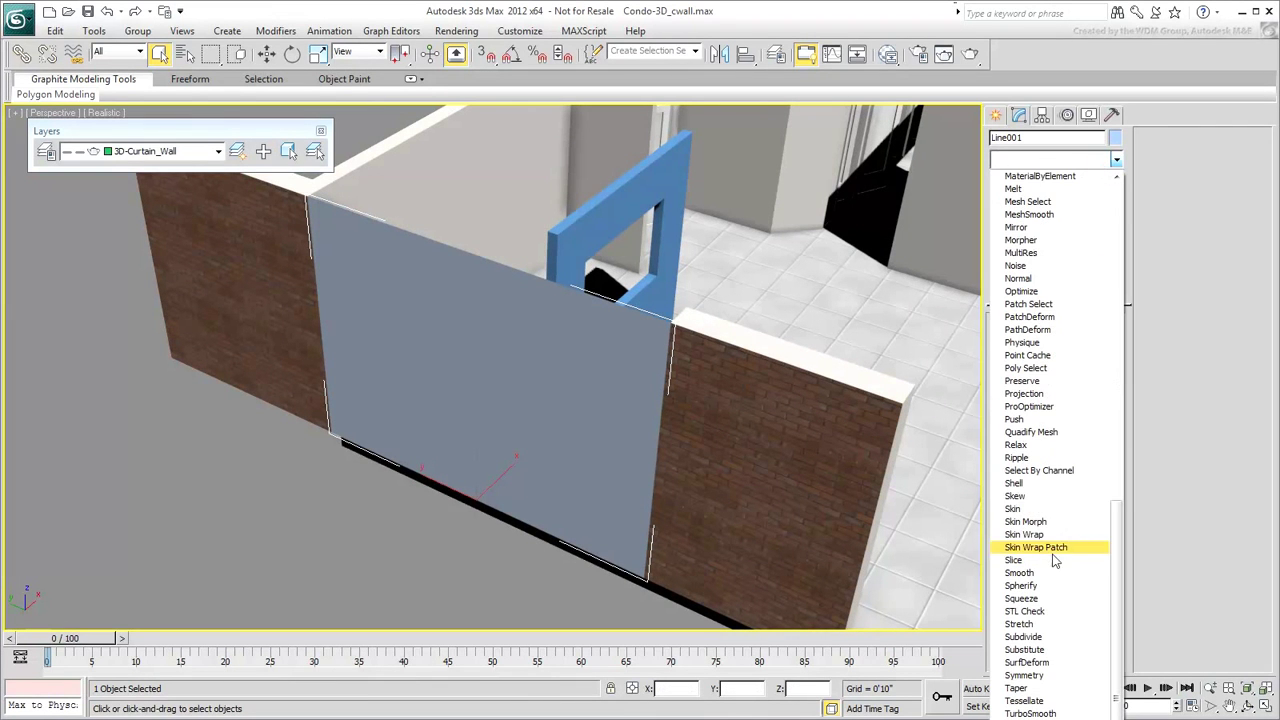
click(1029, 484)
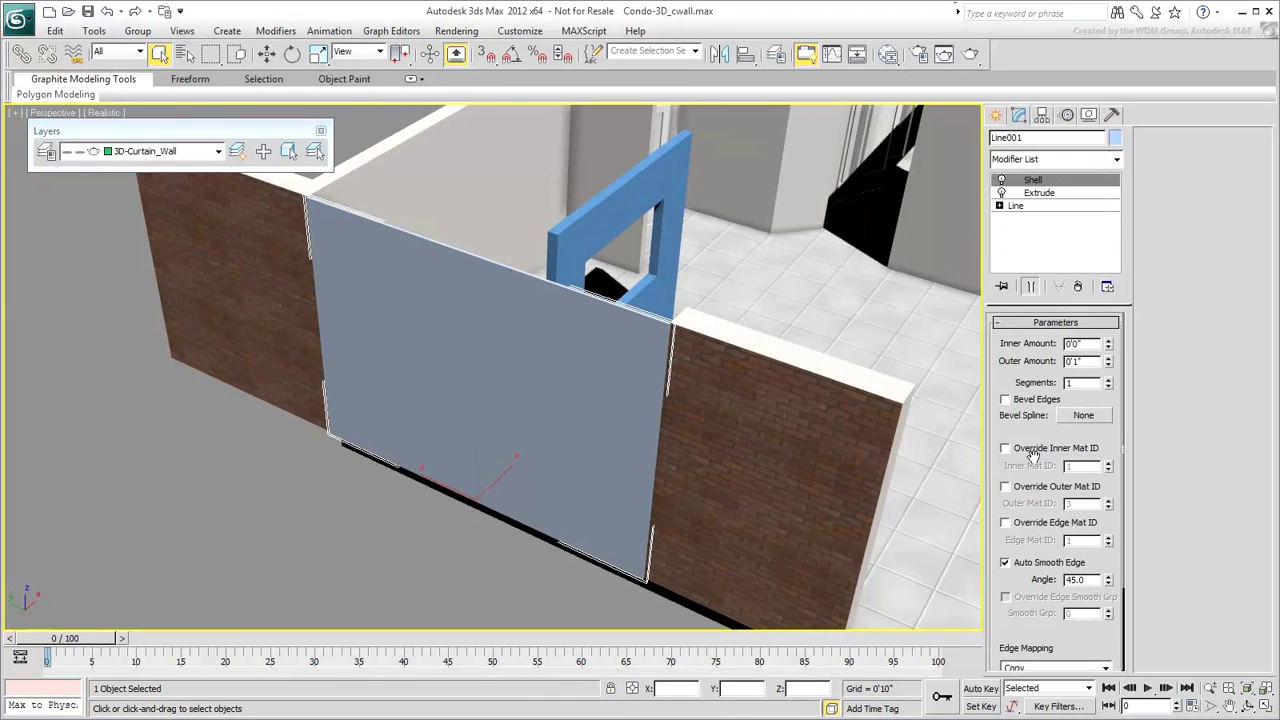
drag(1090, 345, 1030, 345)
text(6)
key(Return)
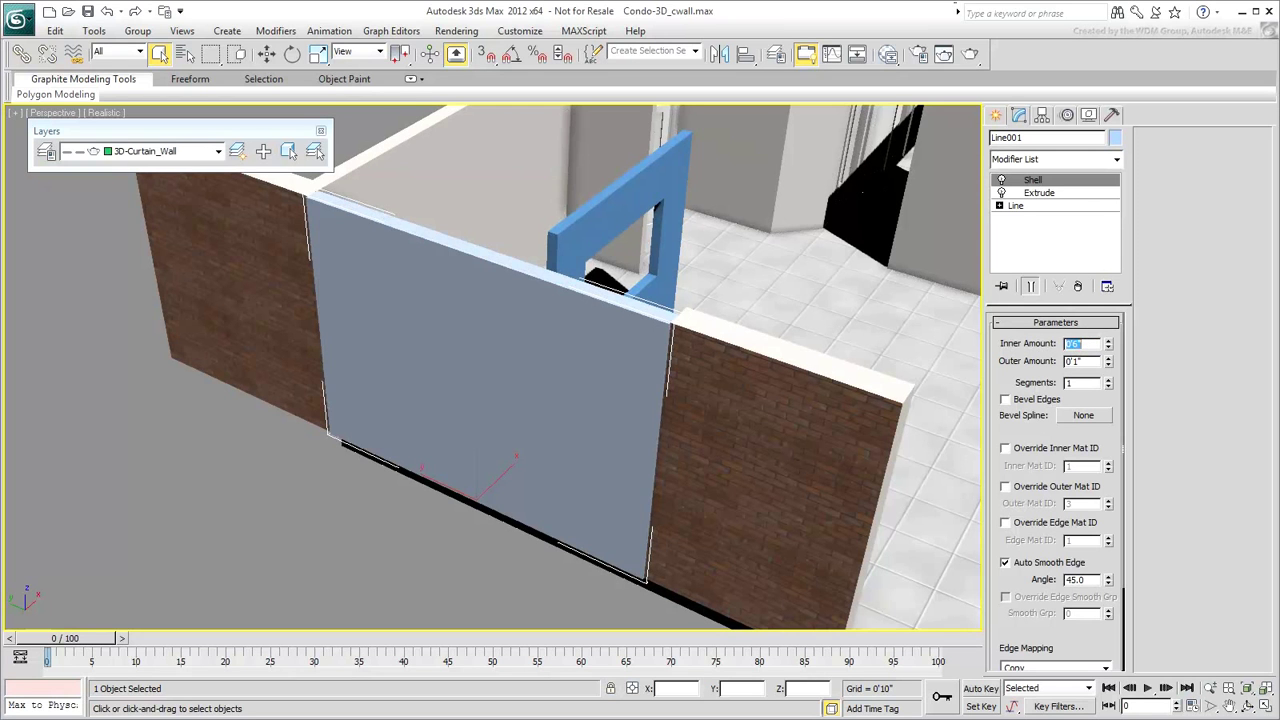
right_click(1108, 361)
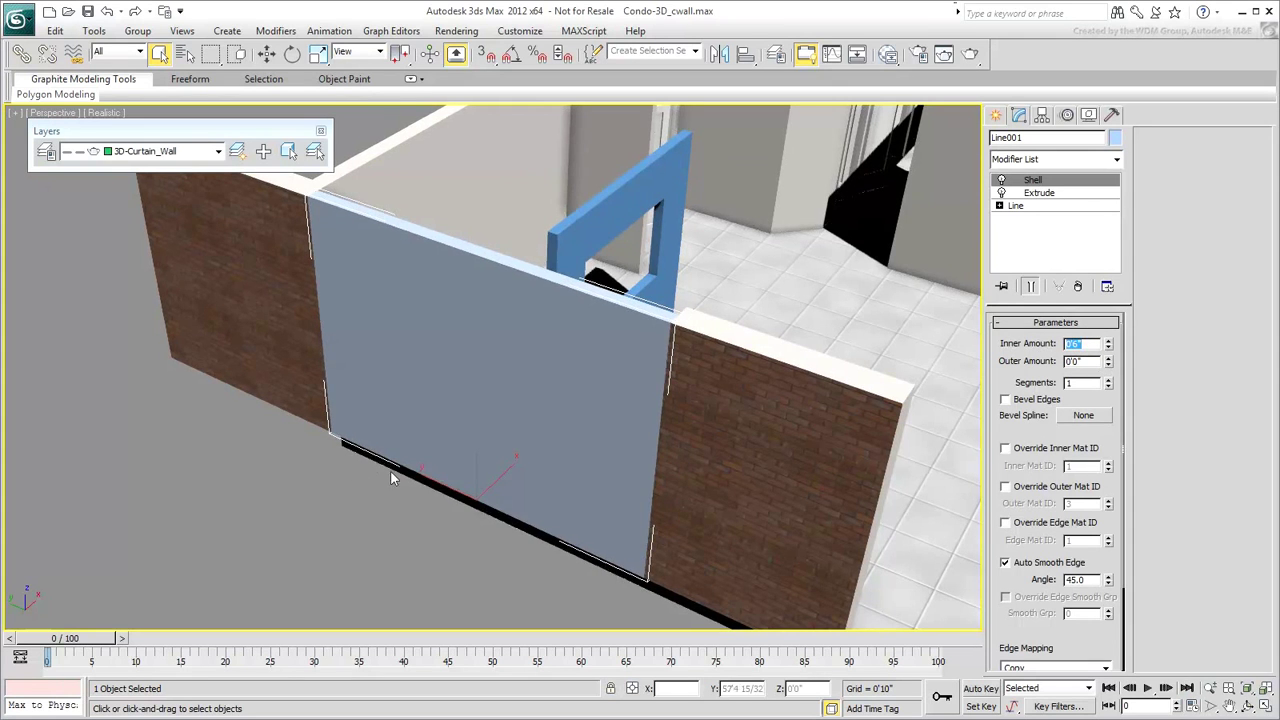
Step: Show edged faces in the viewport and convert the curtain wall panel to an Editable Poly
alt+middle_drag(391, 491, 494, 578)
key(F4)
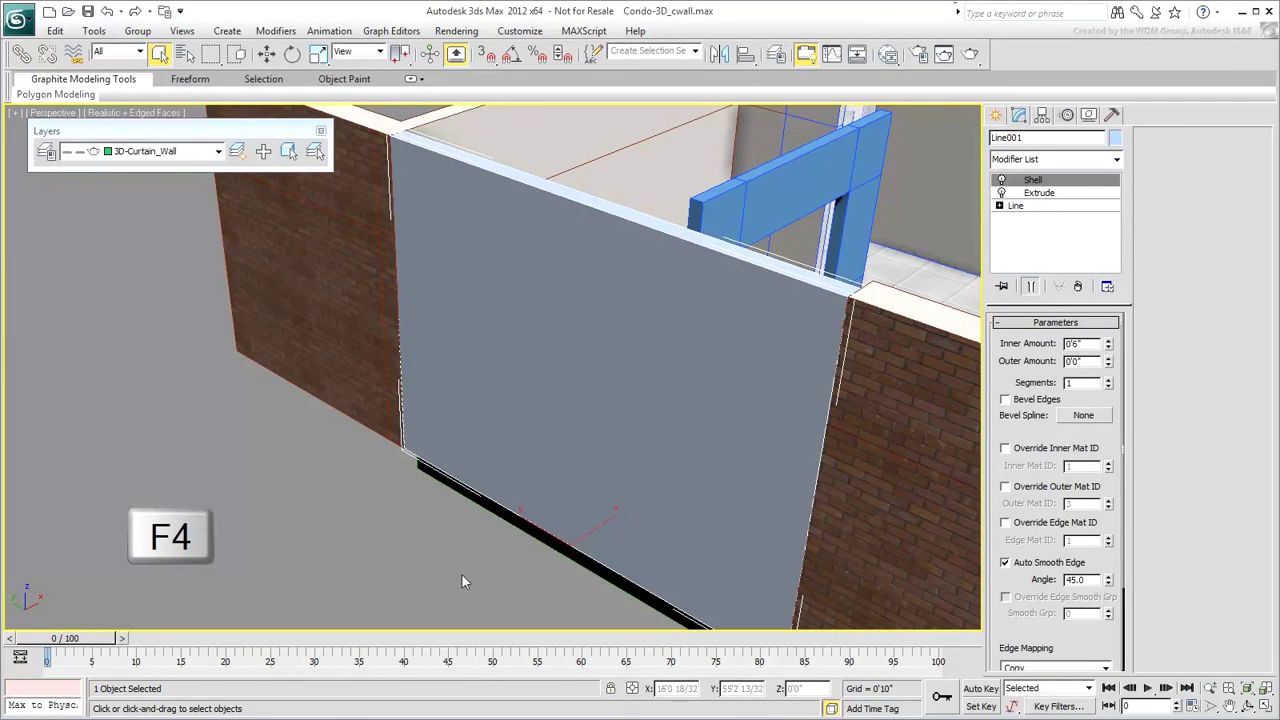
alt+middle_drag(462, 572, 448, 544)
scroll(446, 590, down, 3)
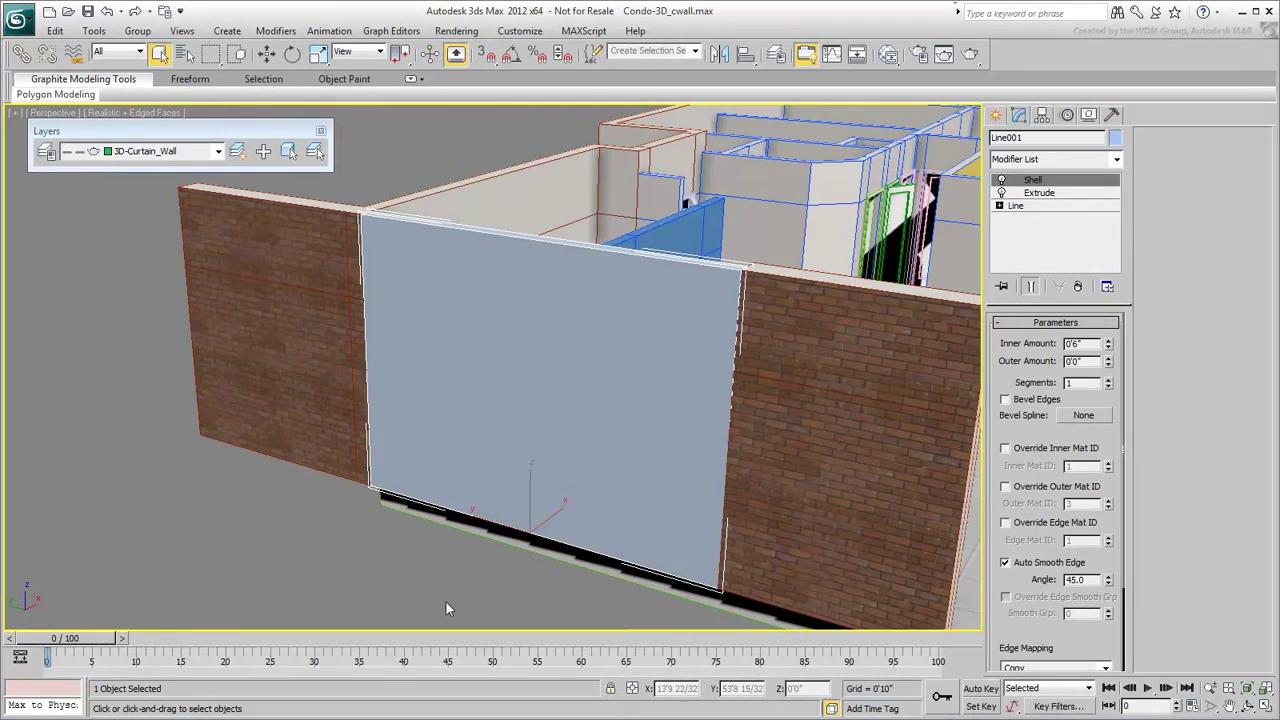
right_click(530, 390)
mouse_move(560, 534)
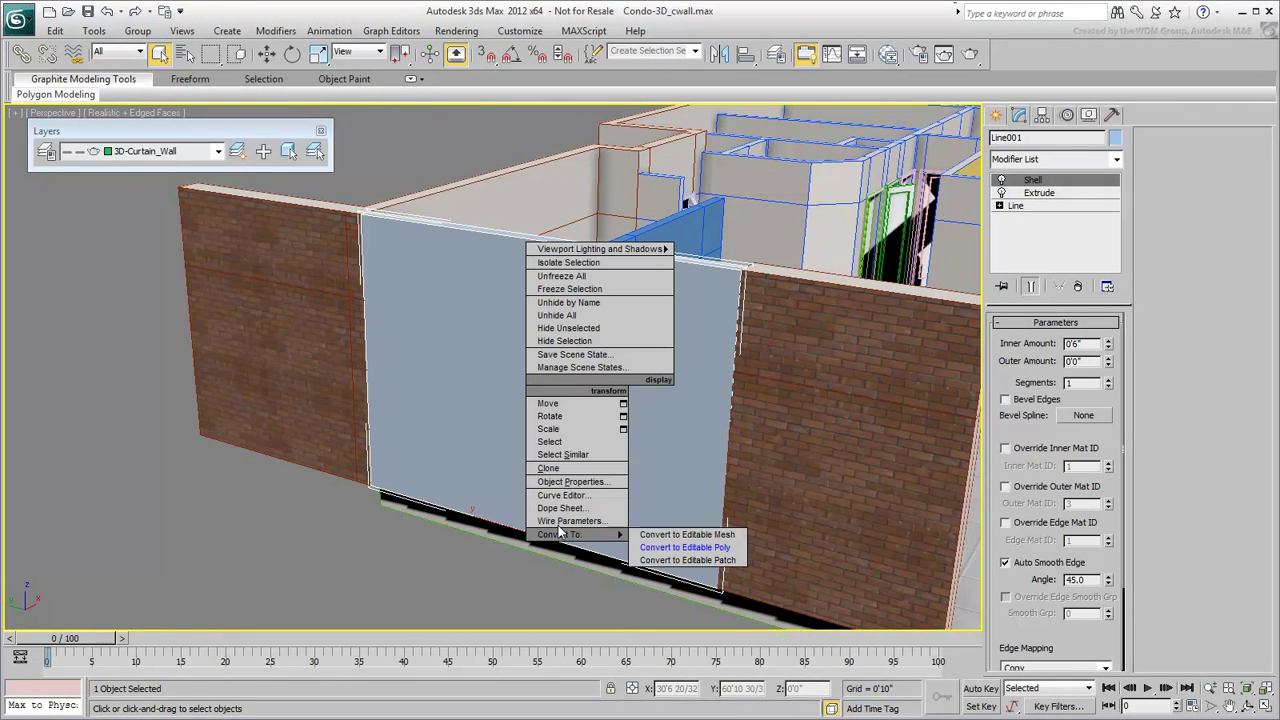
click(678, 549)
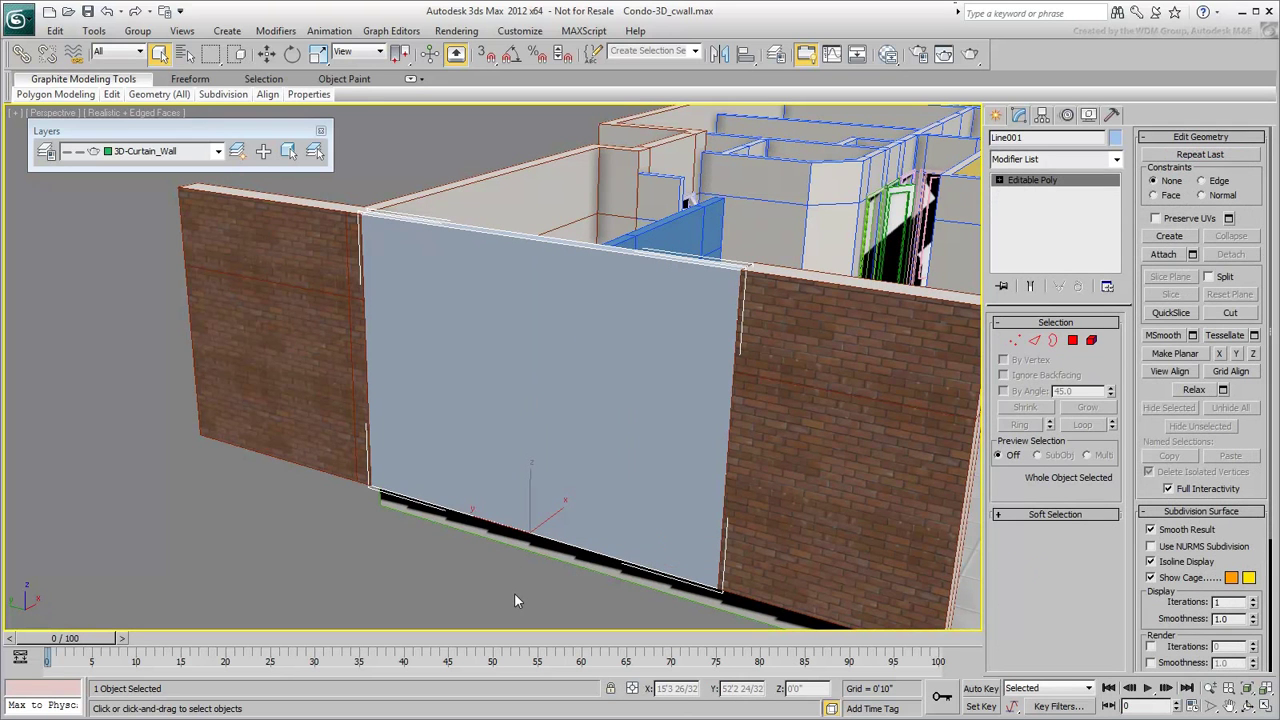
Step: Connect the panel's top and bottom horizontal edges with 3 segments to divide it into four vertical bays
click(1034, 340)
alt+middle_drag(596, 544, 486, 592)
drag(595, 186, 545, 626)
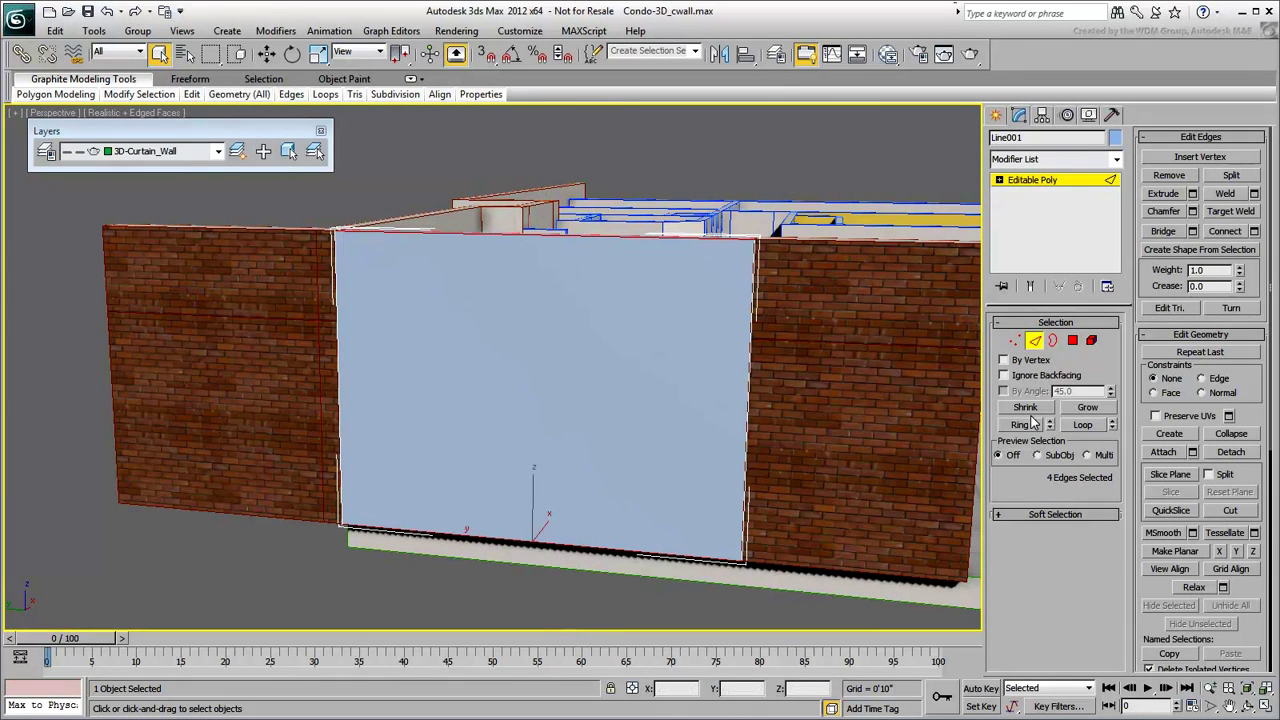
click(1256, 232)
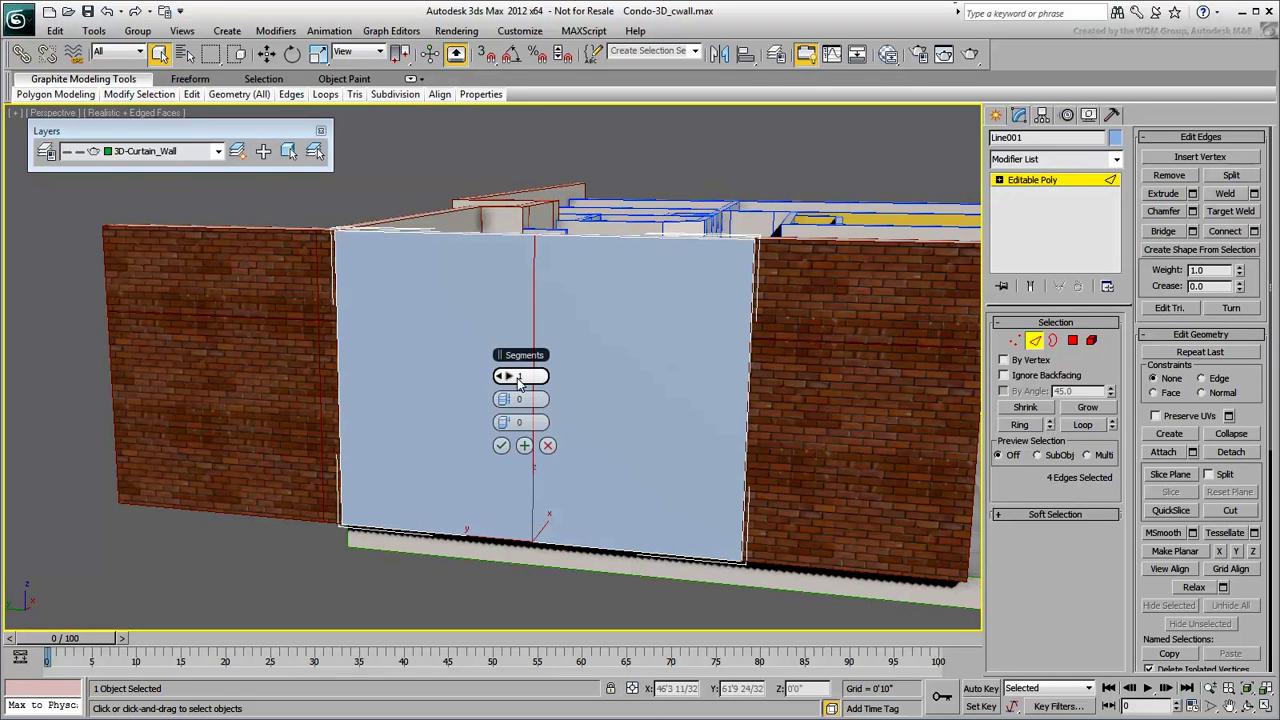
click(509, 376)
click(509, 376)
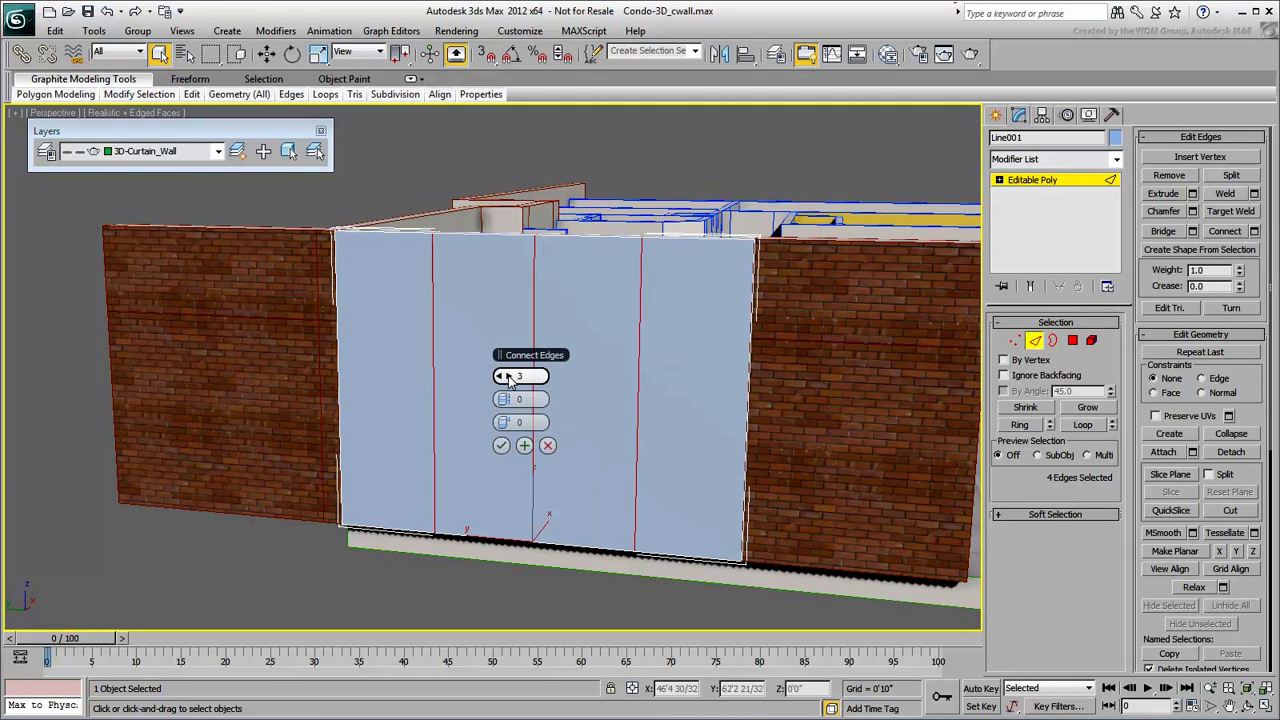
click(501, 446)
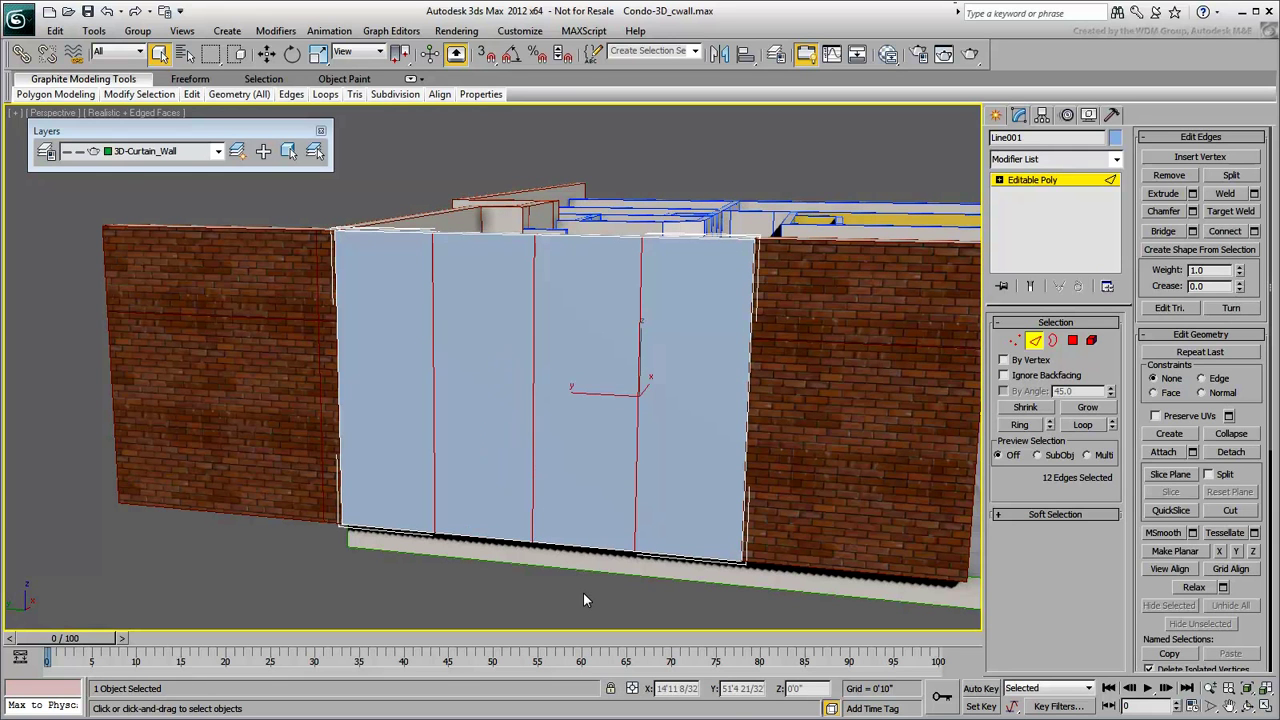
Step: Connect all the panel's vertical edges with 1 segment to add a horizontal division
click(820, 374)
drag(267, 382, 212, 394)
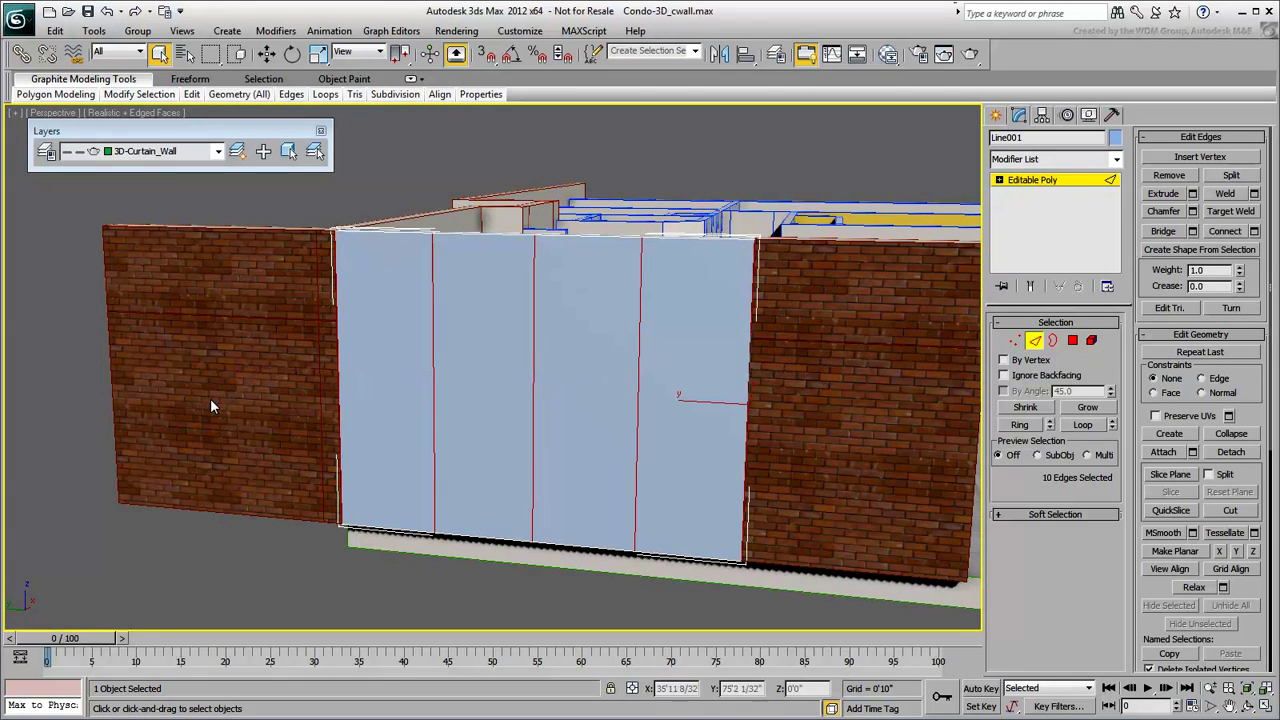
click(1254, 232)
right_click(506, 377)
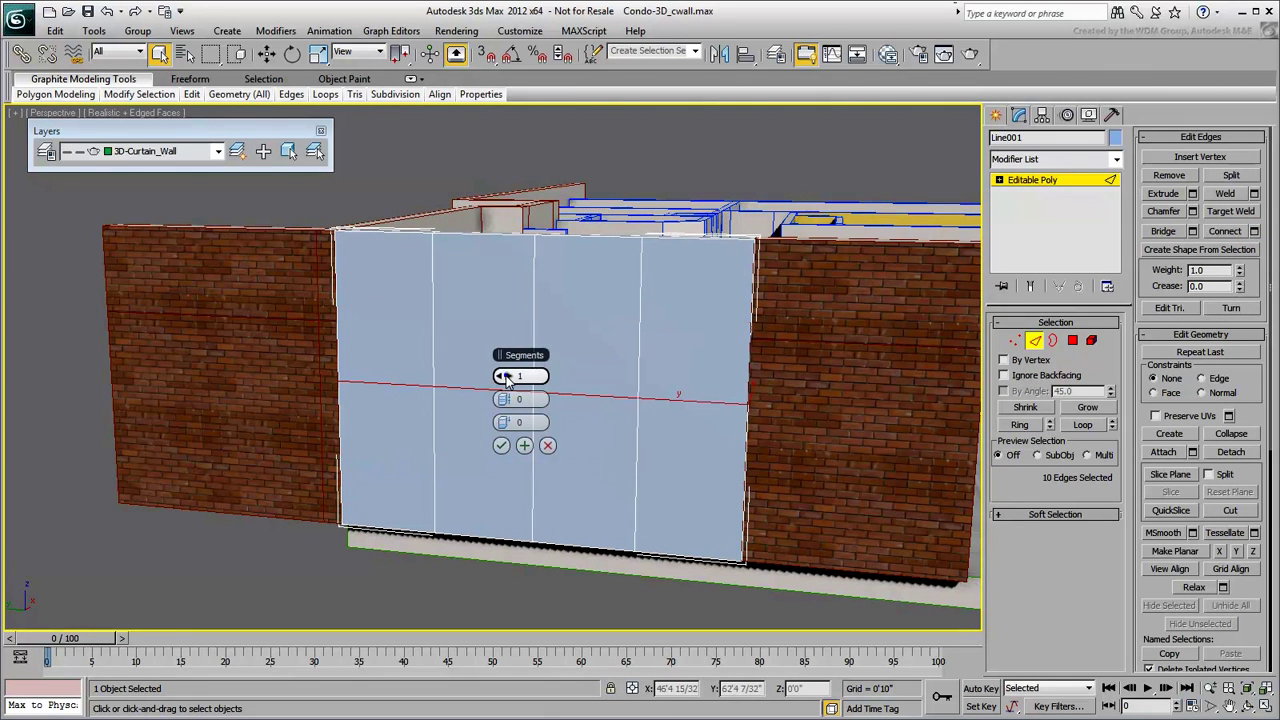
click(502, 447)
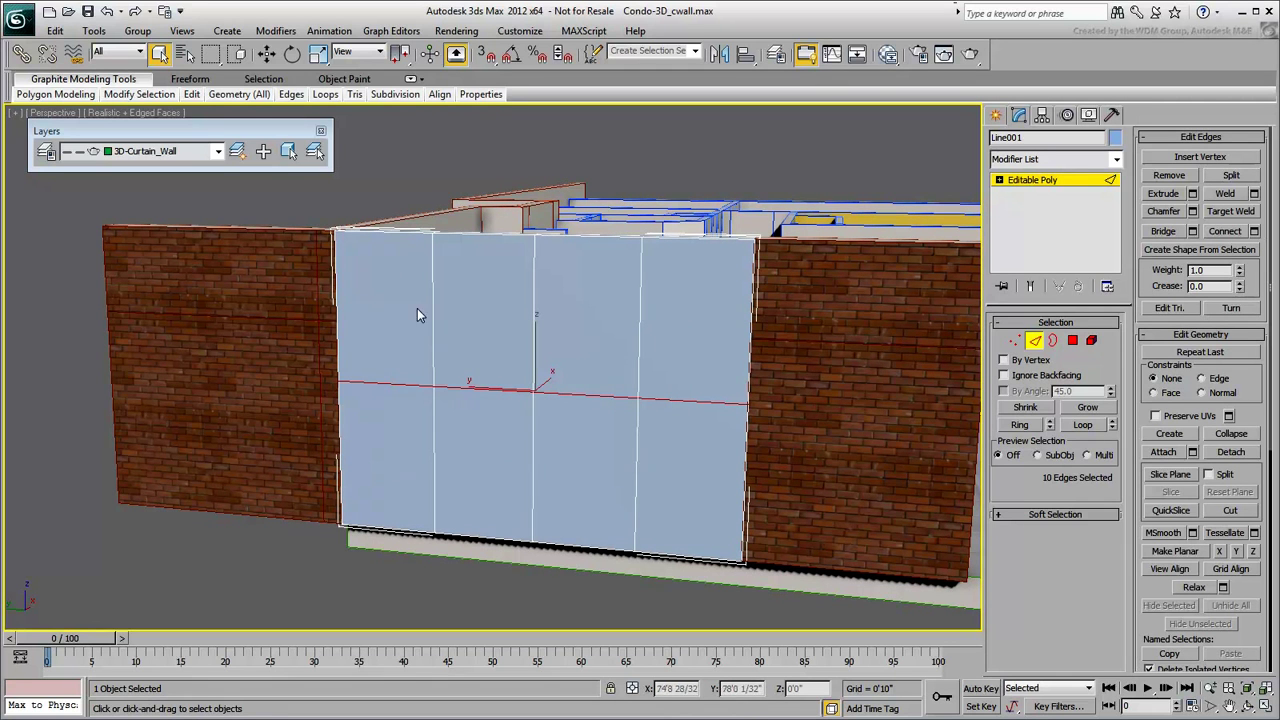
Step: Move the new horizontal division to a Z height of 2'6"
click(267, 53)
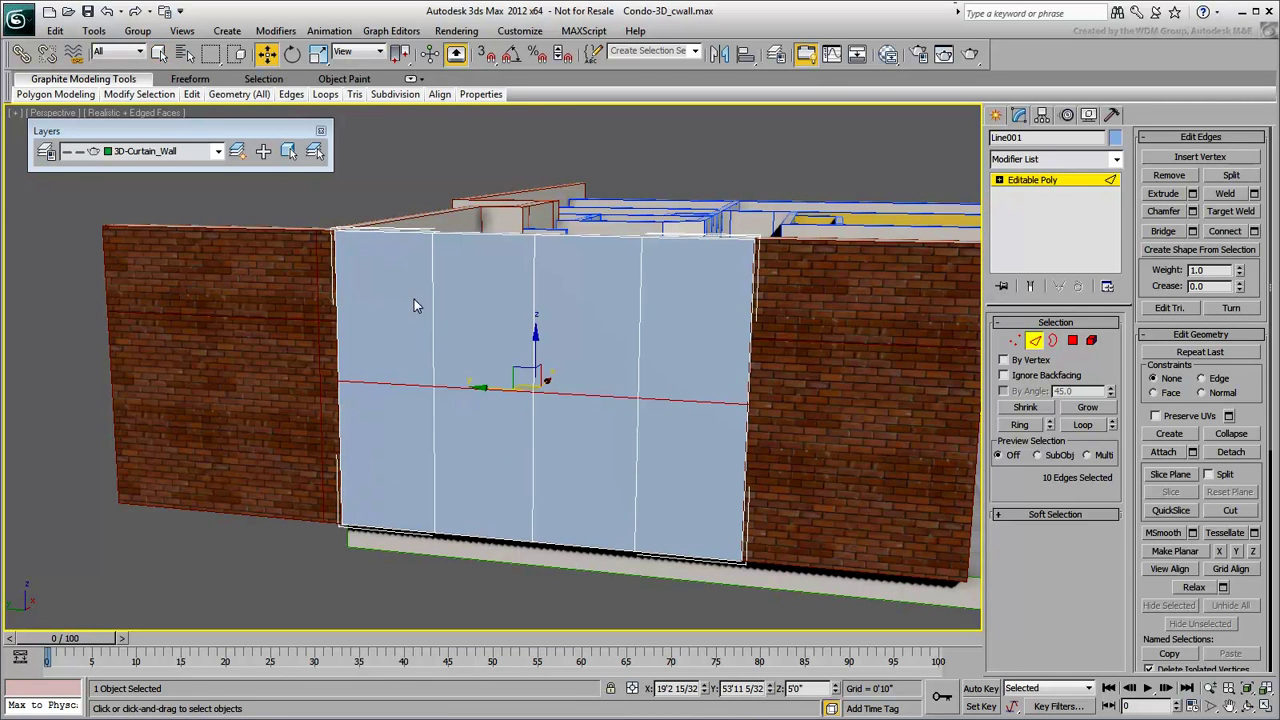
double_click(812, 689)
text(2.5)
key(Return)
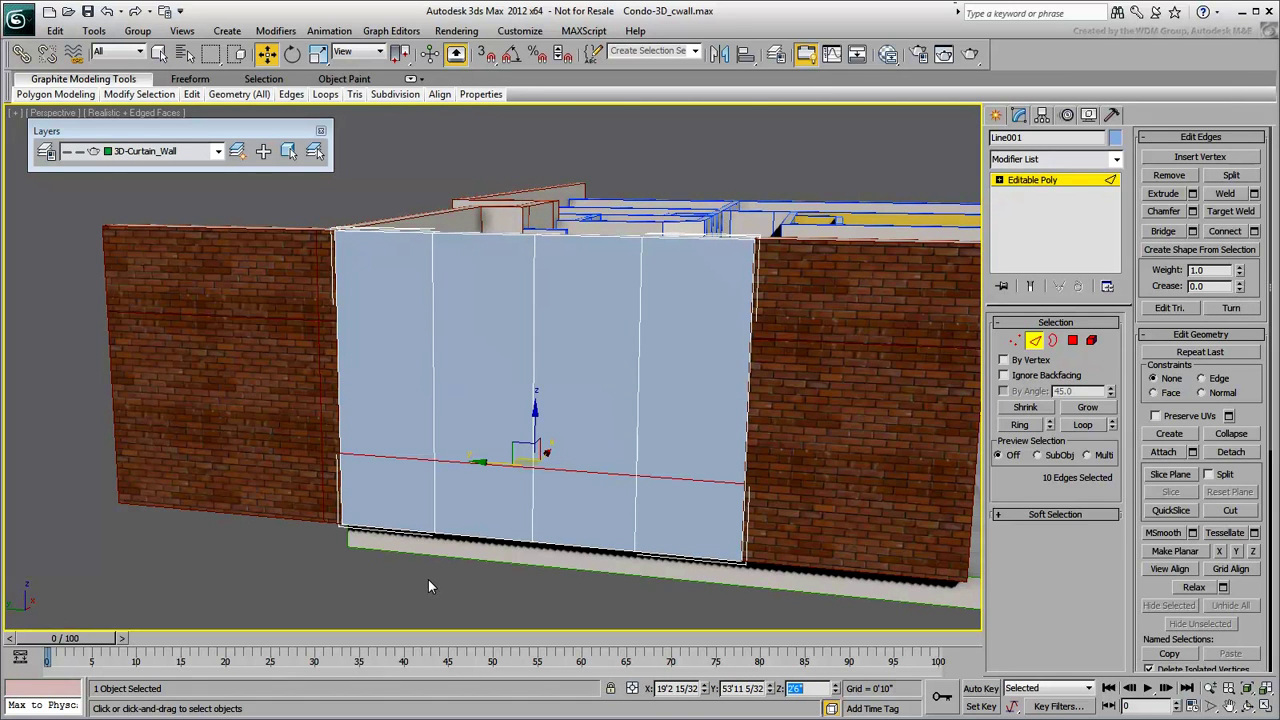
Step: Connect the vertical edges above the lower division to add a second horizontal division, and set its Z height to 9'
middle_drag(438, 576, 436, 578)
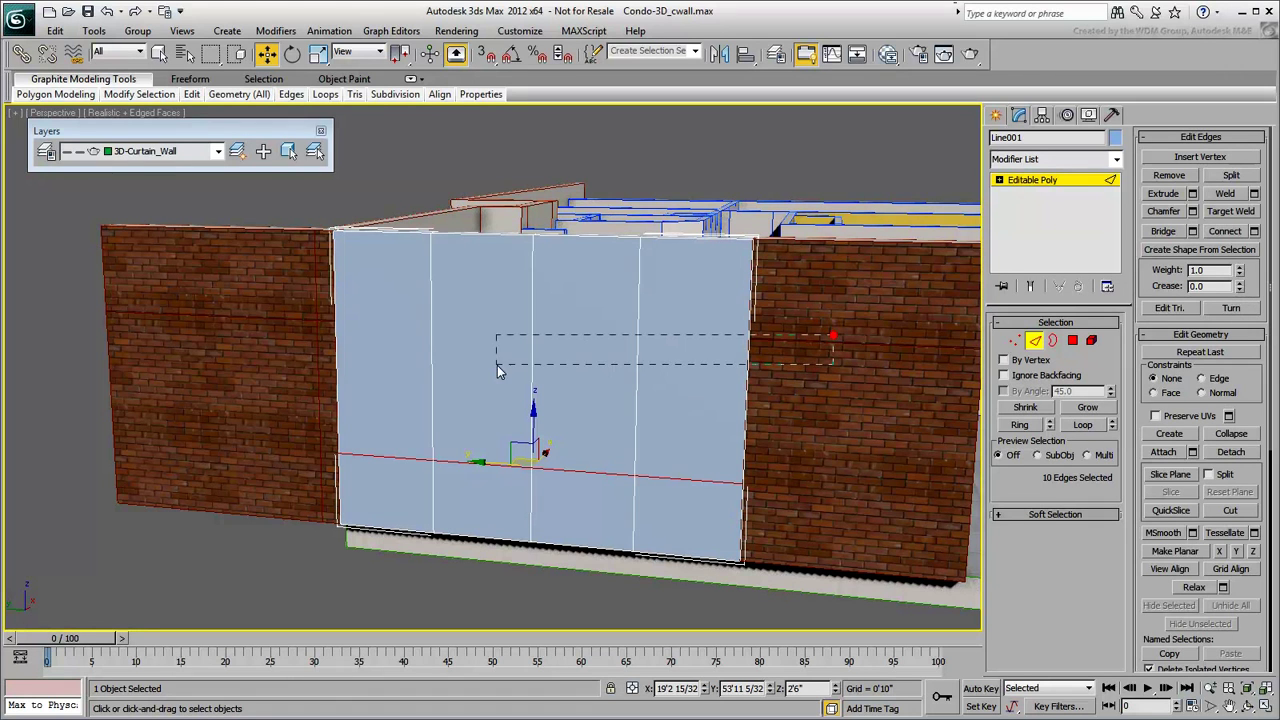
drag(432, 372, 211, 354)
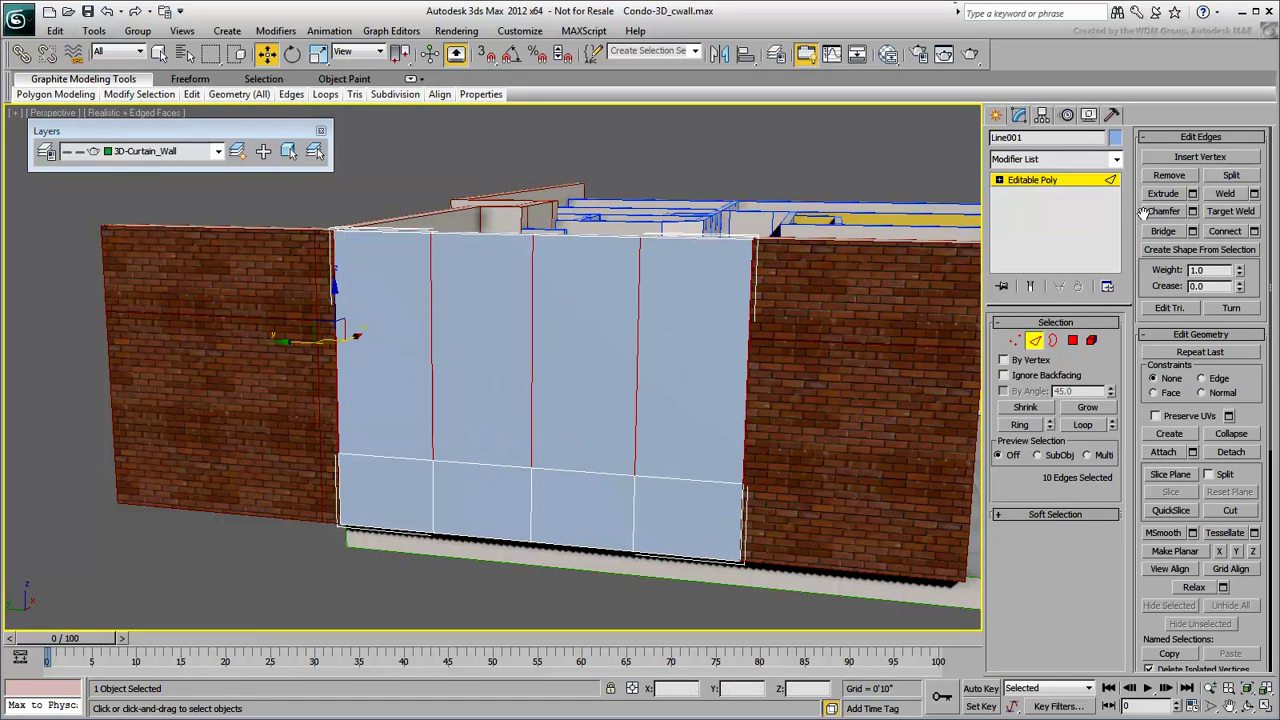
click(1228, 232)
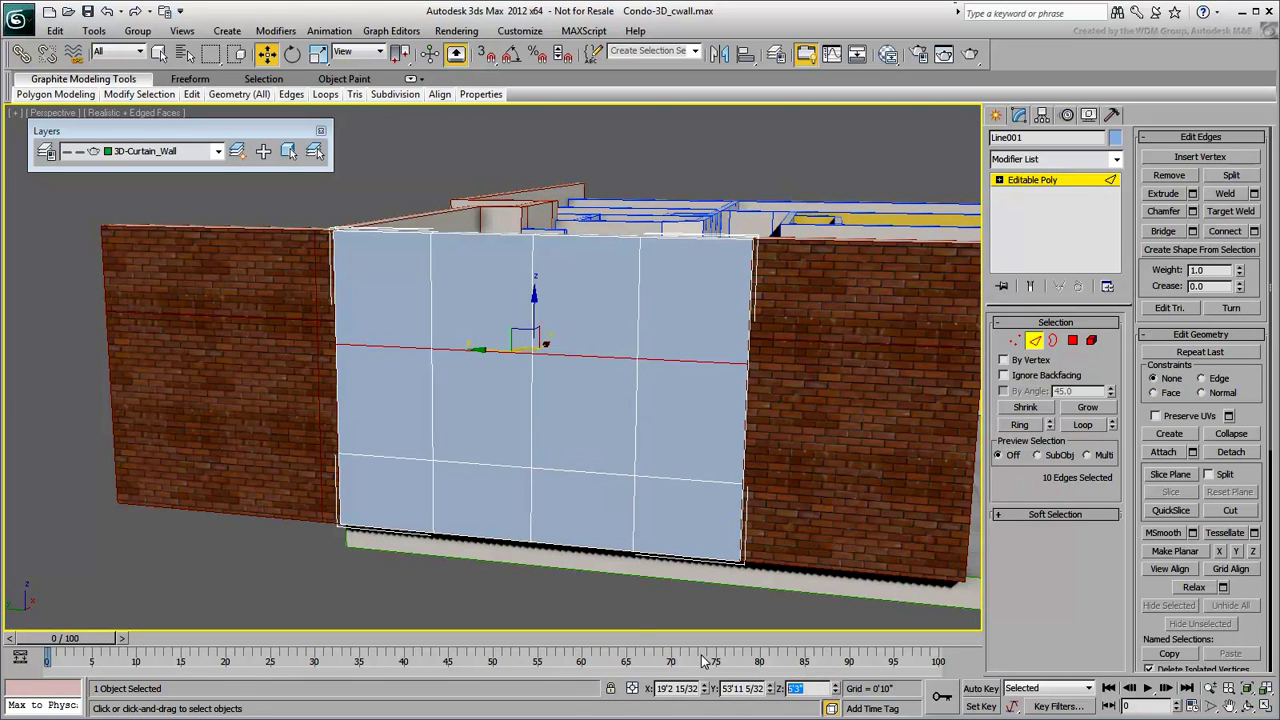
text(8')
key(Return)
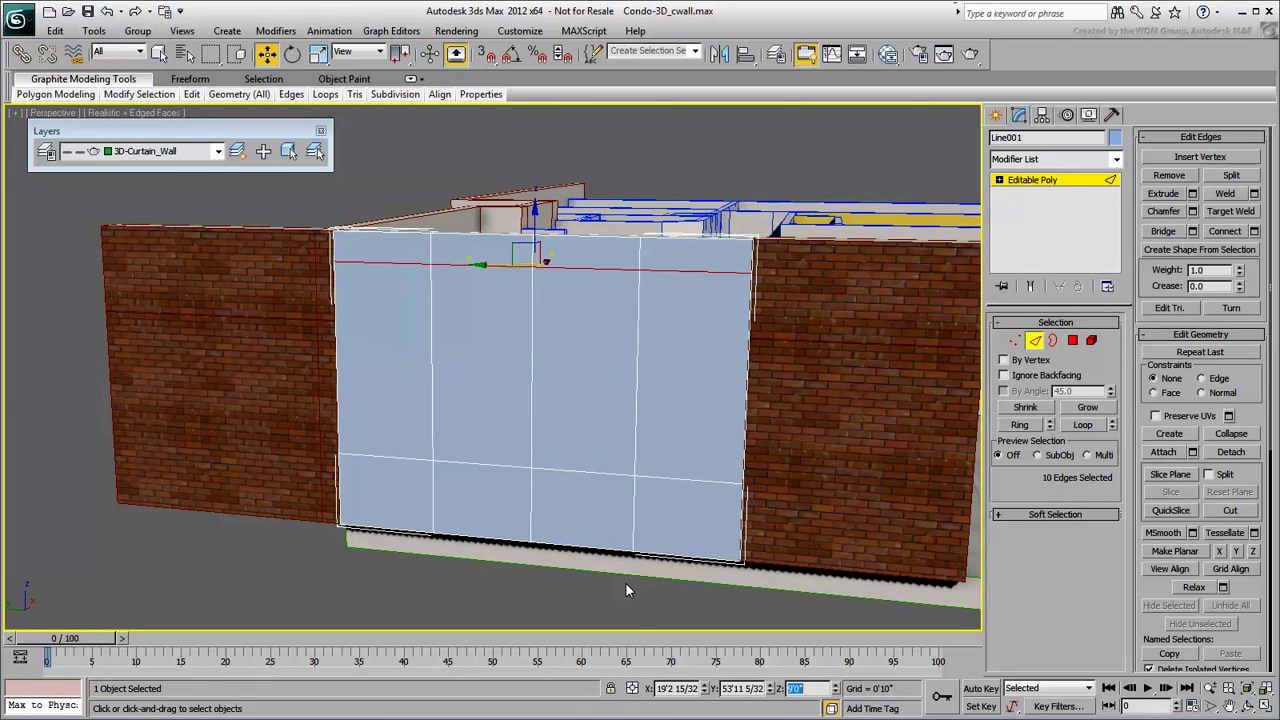
Step: Select all front and back polygons of the curtain wall panel, leaving out the thin faces around its perimeter
click(547, 606)
mouse_move(579, 593)
alt+middle_down()
mouse_move(548, 590)
mouse_move(568, 590)
alt+middle_up()
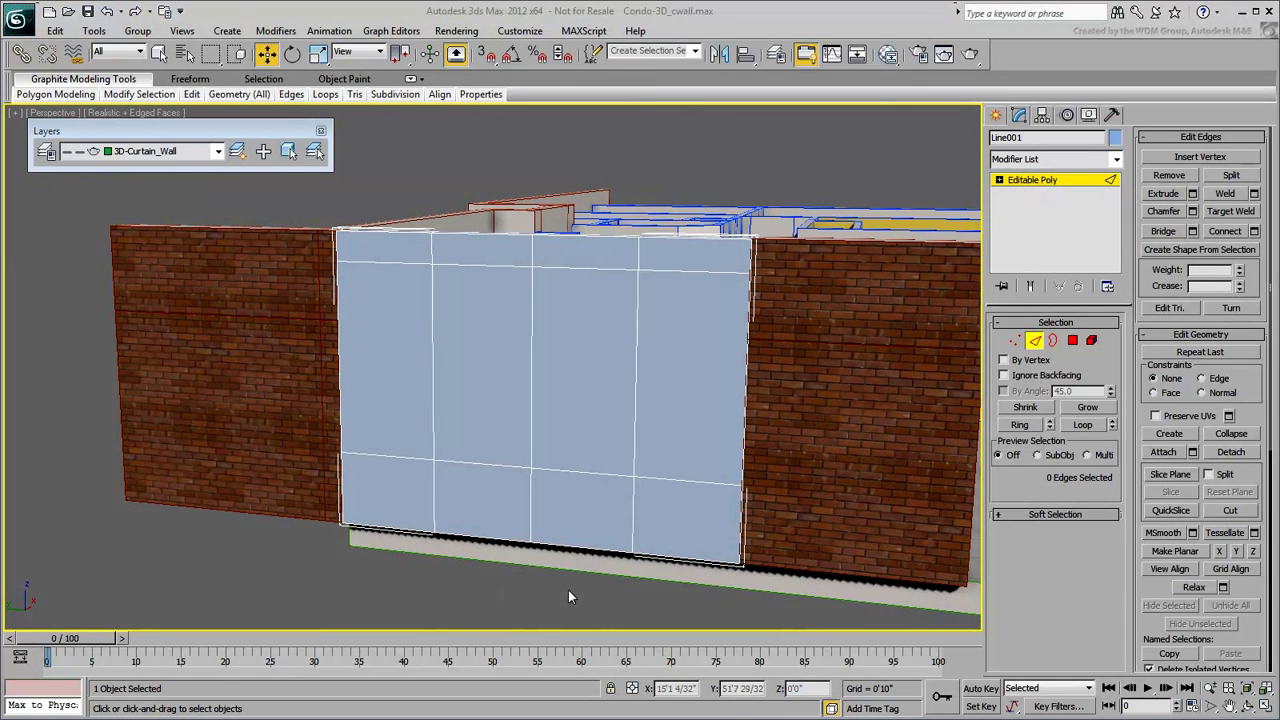
click(1073, 342)
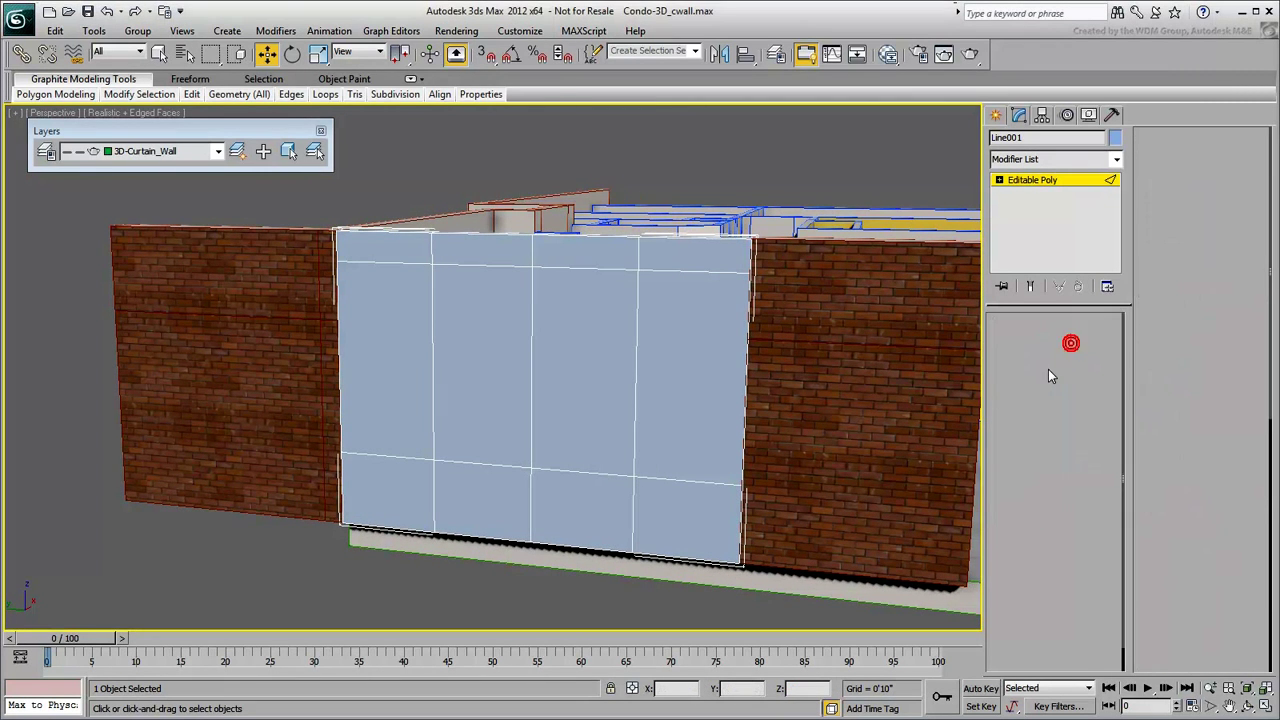
click(160, 54)
alt+middle_drag(574, 403, 634, 345)
click(661, 268)
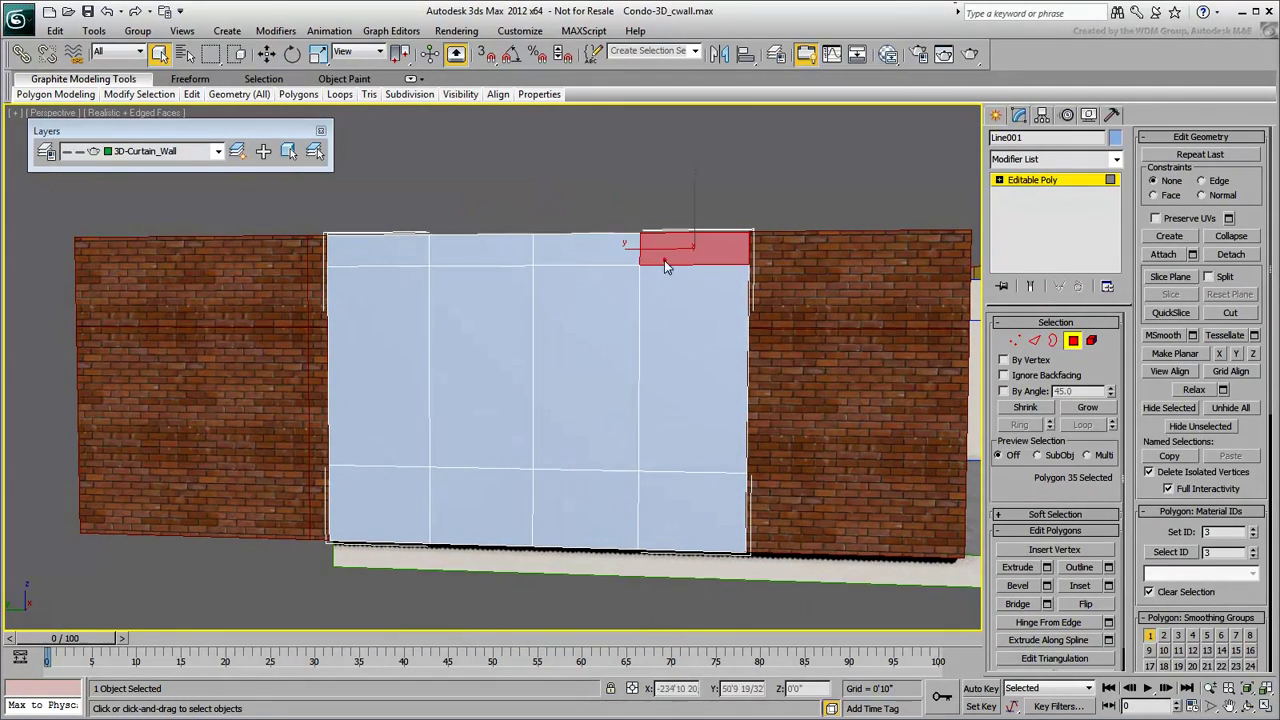
drag(655, 245, 411, 486)
alt+middle_drag(492, 475, 561, 441)
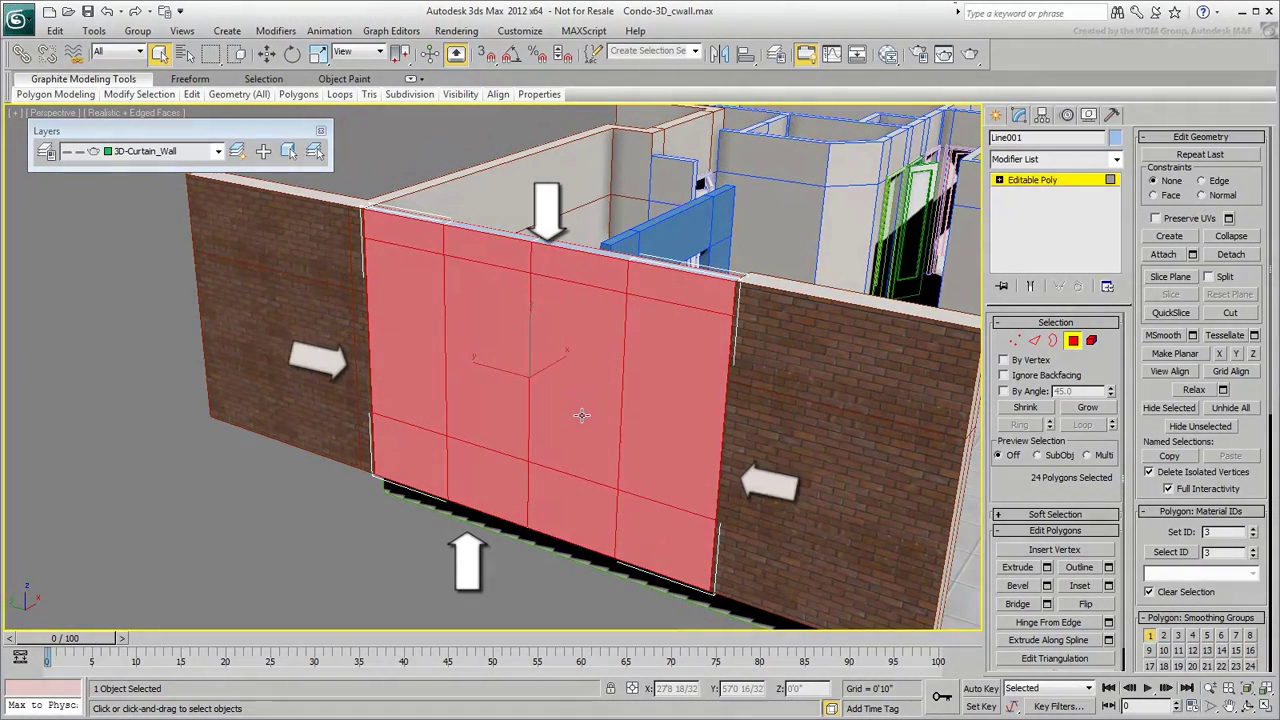
Step: Inset the selected curtain wall polygons individually with the By Polygon option and an amount of 0'1"
alt+middle_drag(579, 426, 460, 570)
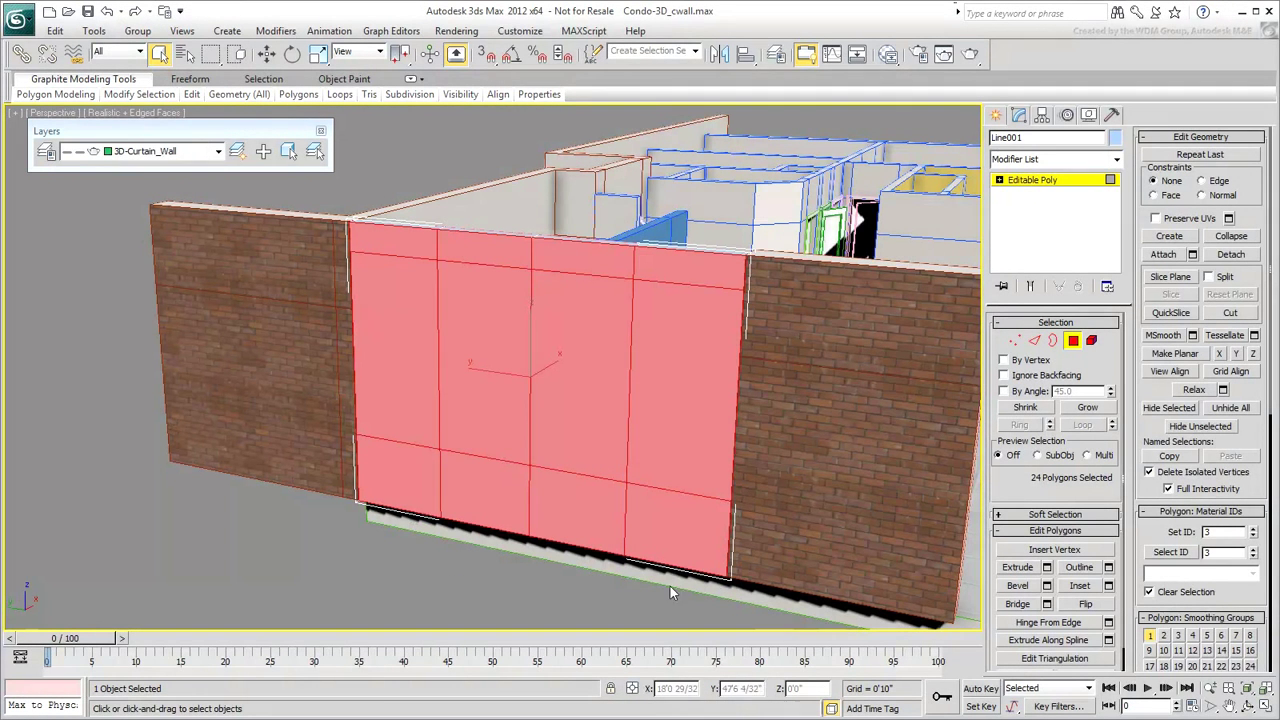
click(1109, 588)
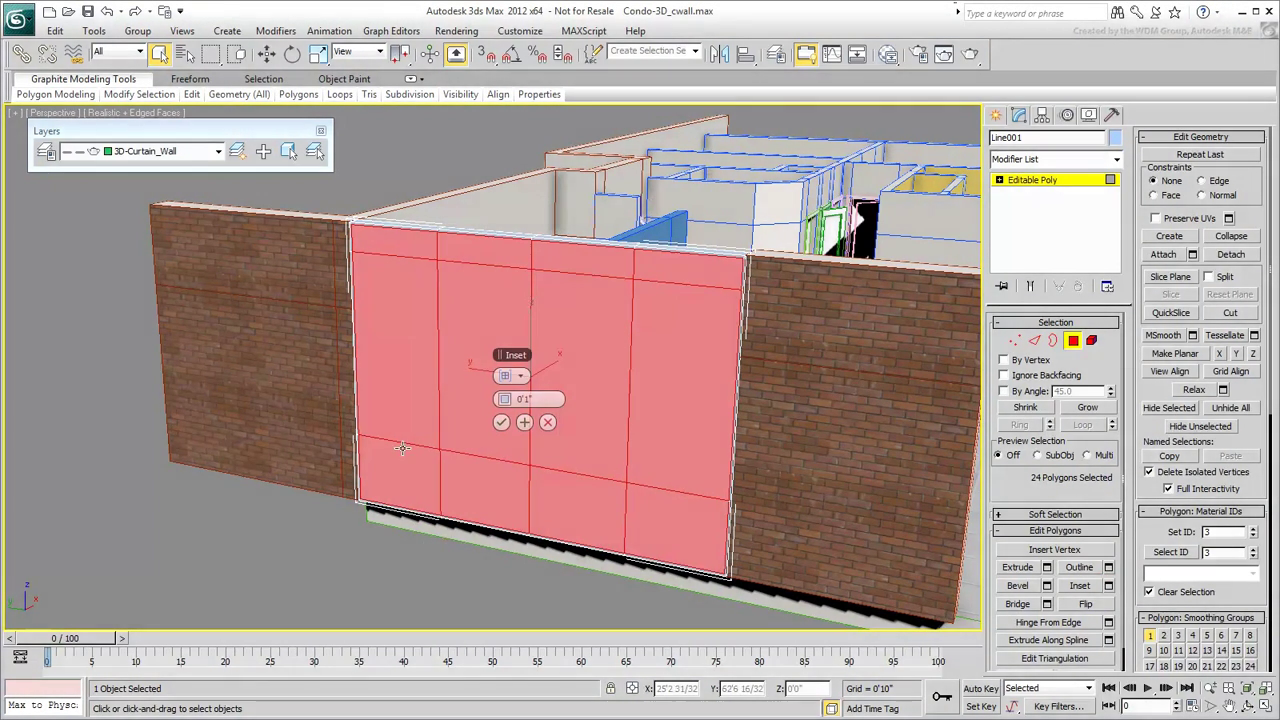
scroll(455, 290, up, 5)
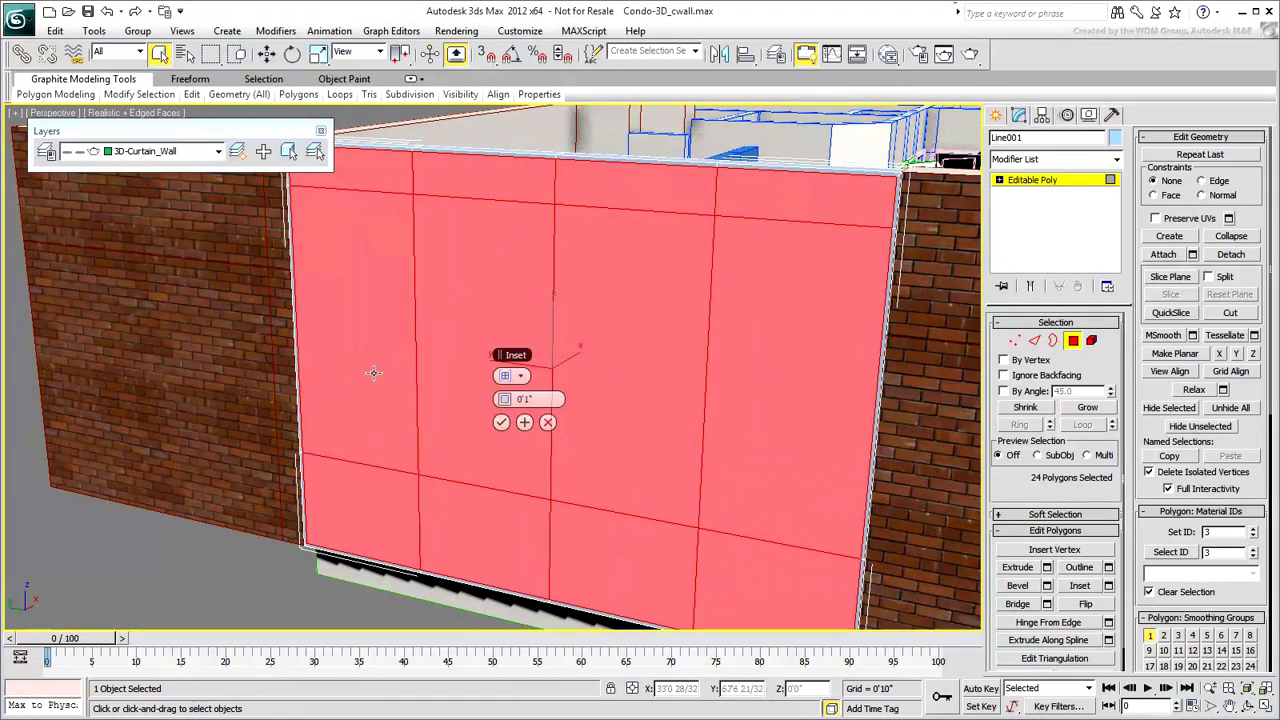
click(521, 378)
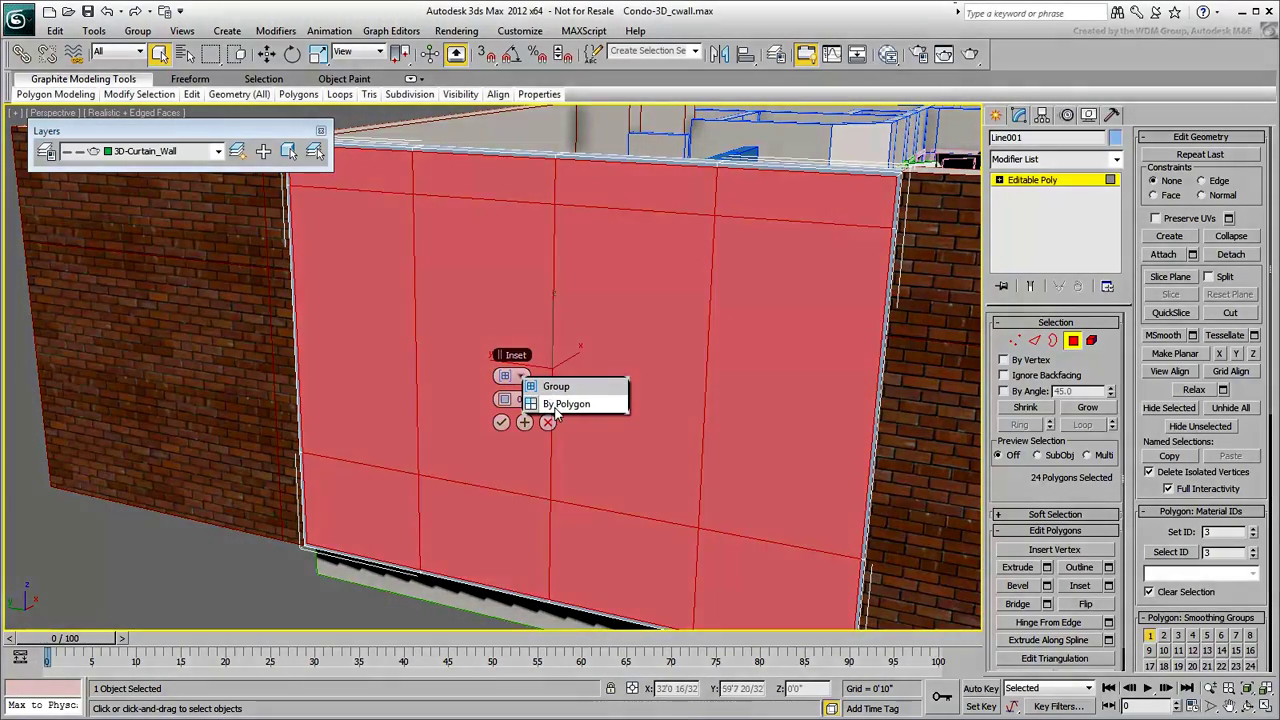
click(556, 403)
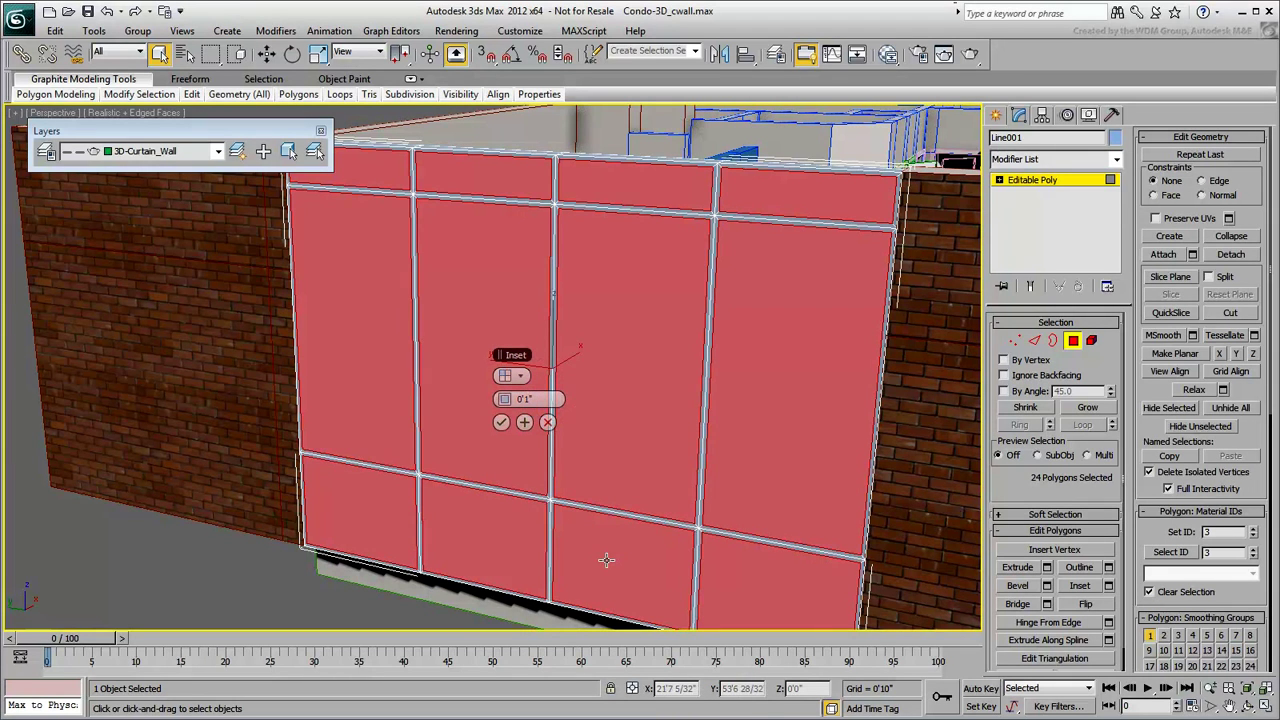
click(502, 424)
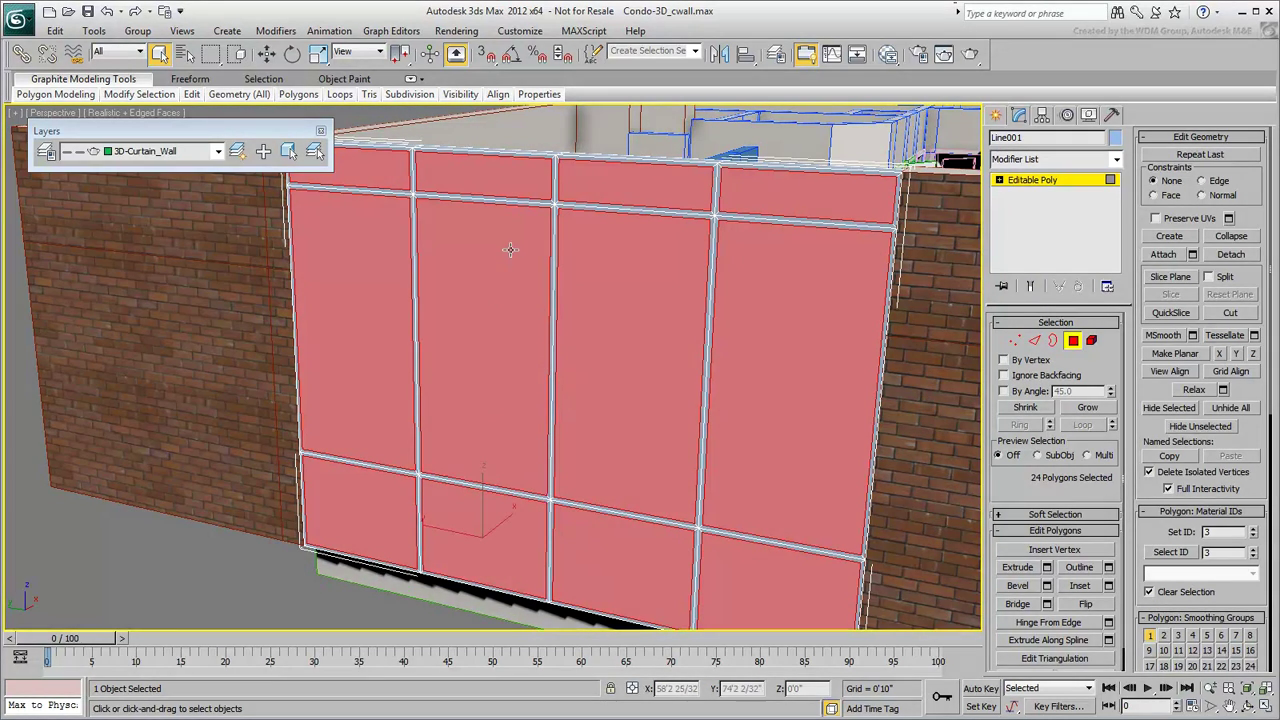
Step: Extrude all the inset panel polygons inward with a height of -0'1" and apply it, keeping the Extrude settings open
middle_drag(525, 216, 449, 369)
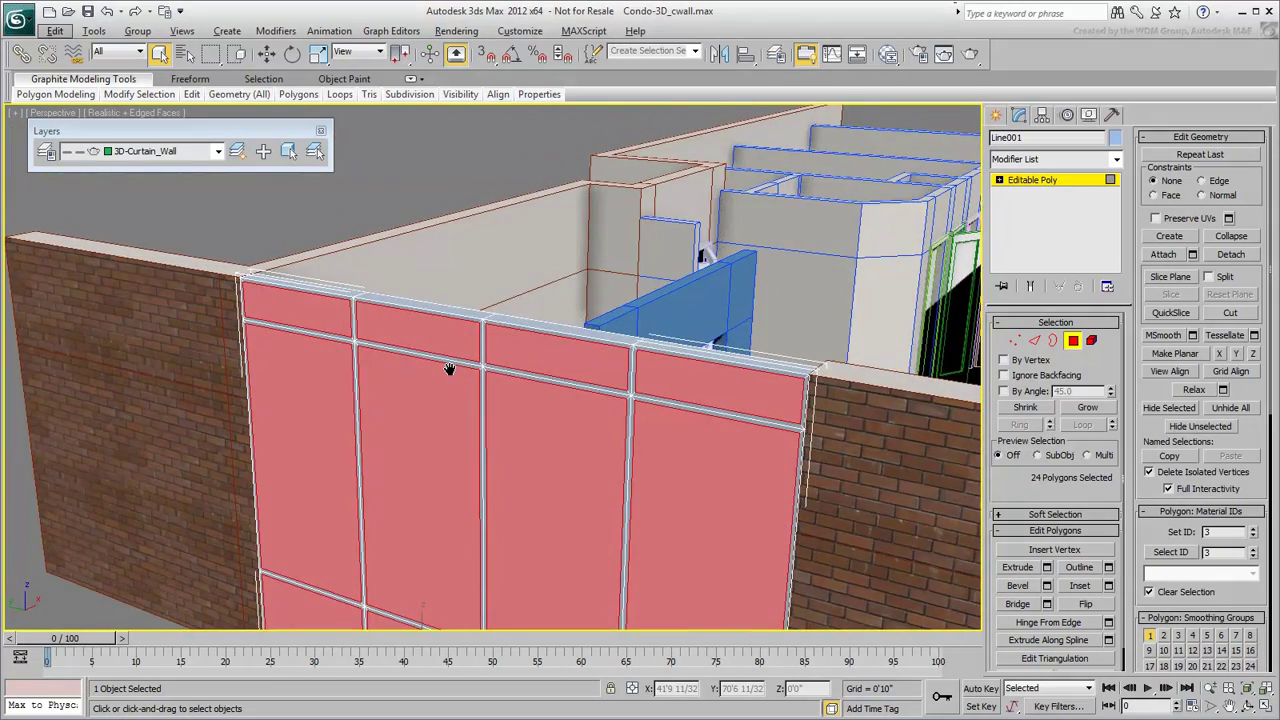
scroll(449, 368, up, 2)
scroll(449, 368, up, 3)
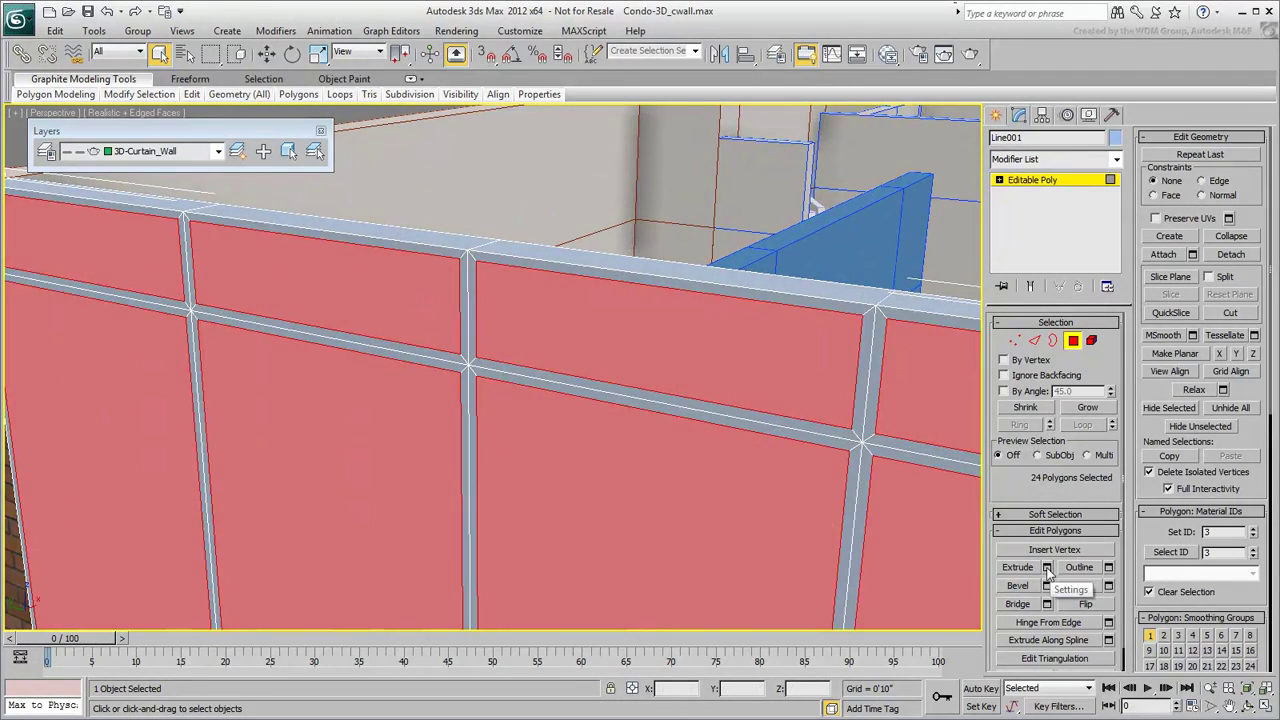
click(1047, 568)
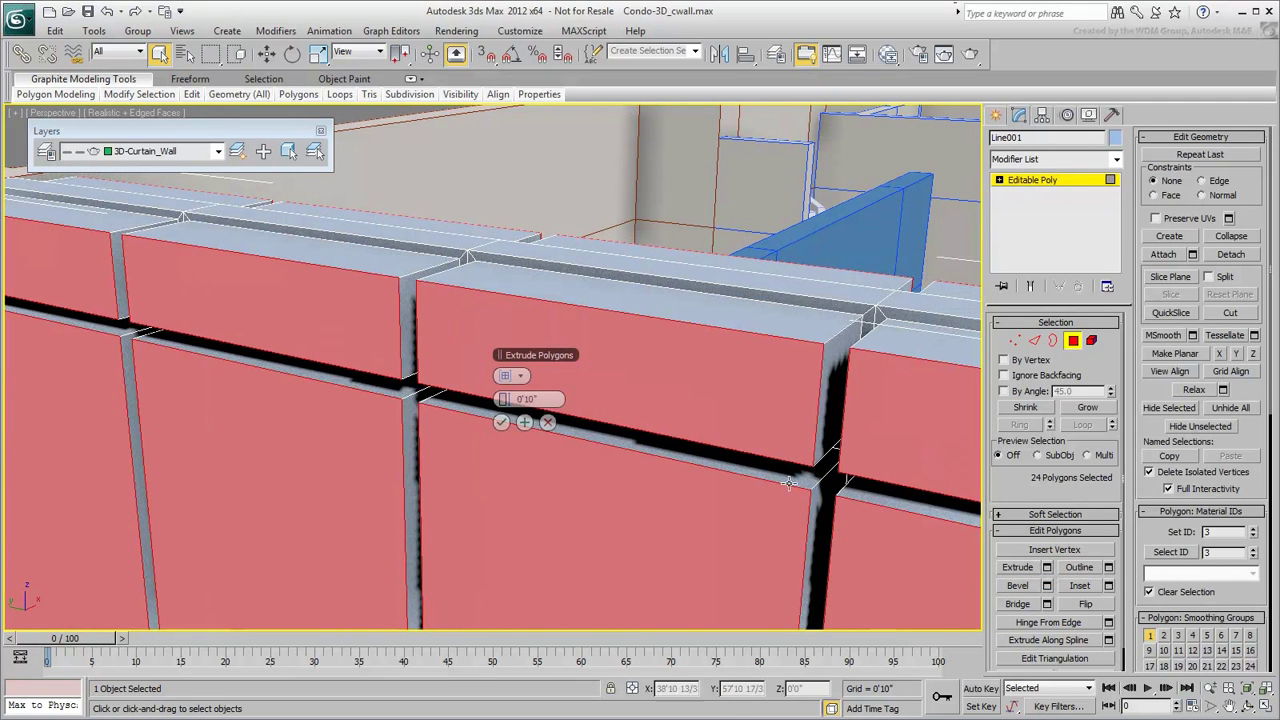
click(558, 399)
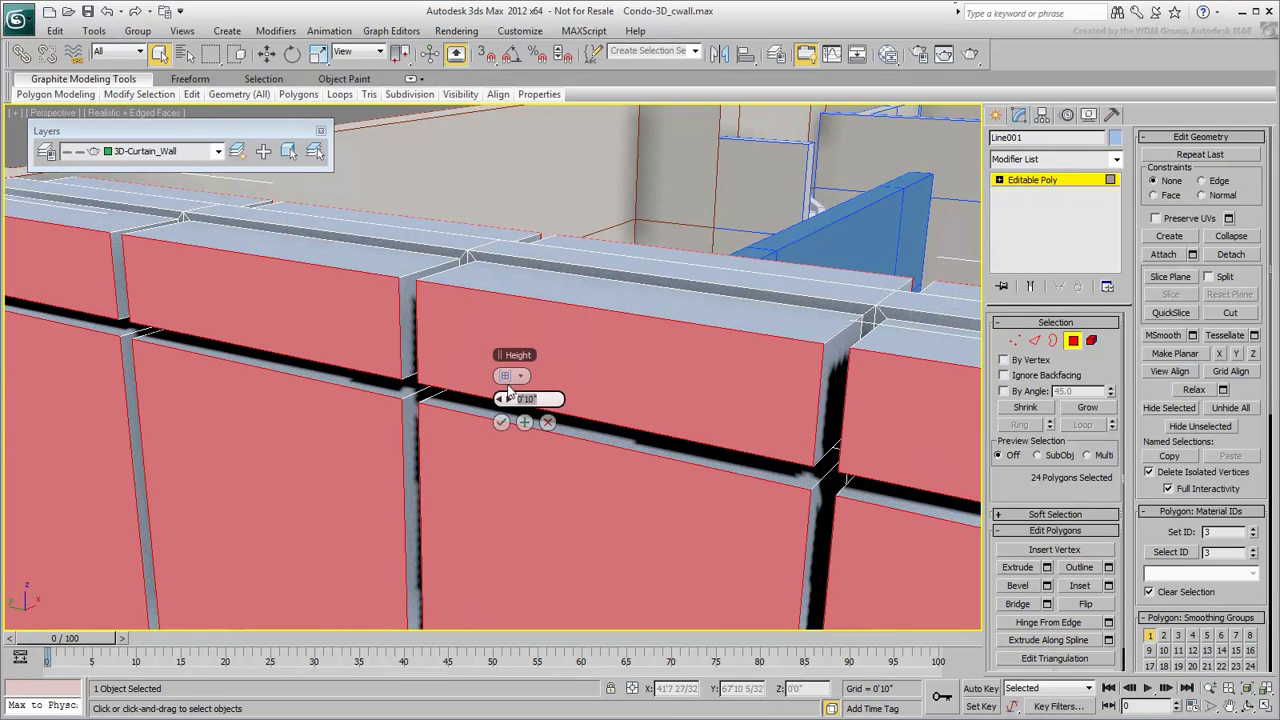
text(-1)
key(Return)
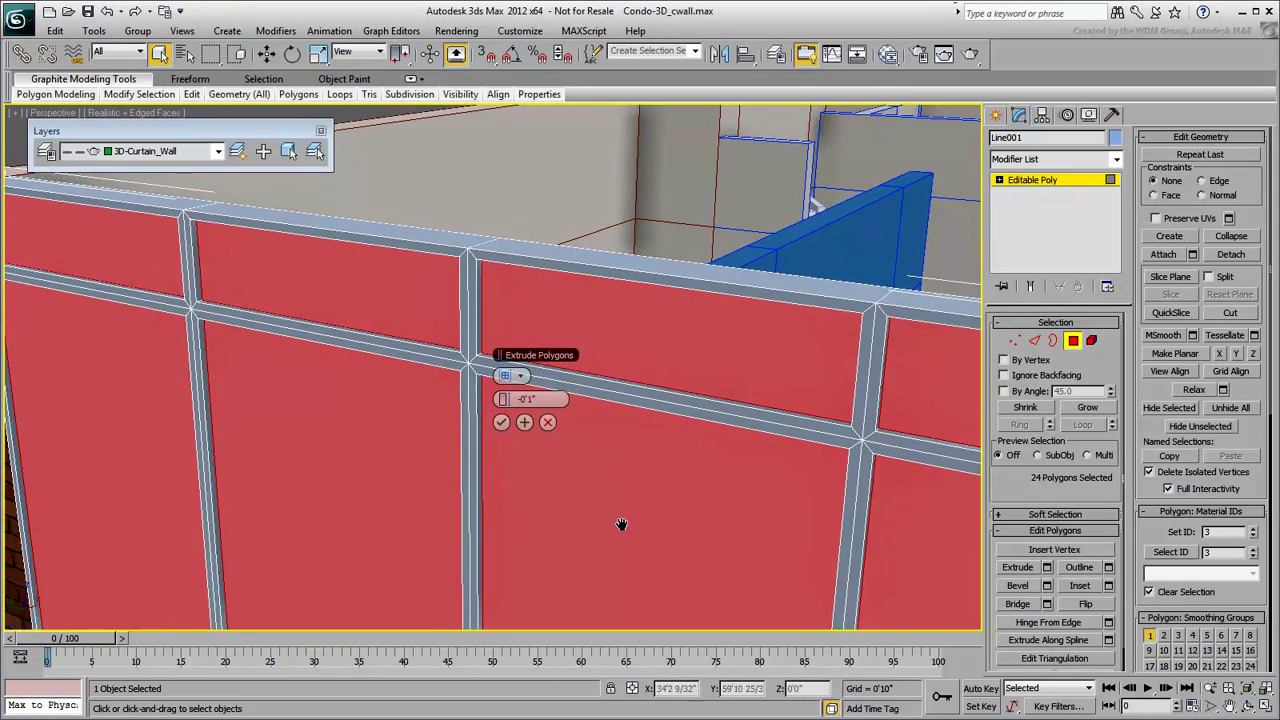
middle_drag(620, 523, 609, 455)
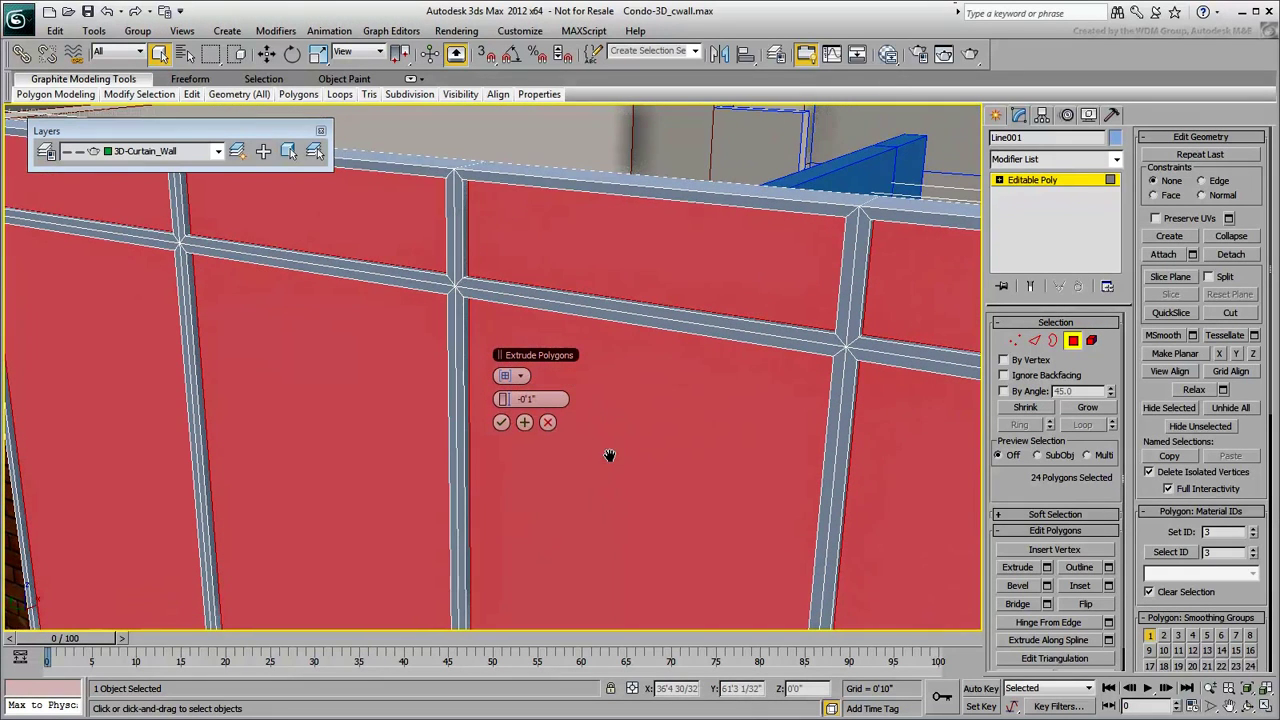
click(525, 423)
Step: Remove the top row of panels from the selection and extrude the remaining panels by another -0'1"
alt+middle_drag(572, 516, 623, 483)
alt+drag(856, 135, 180, 277)
alt+middle_drag(466, 430, 483, 463)
scroll(483, 463, up, 8)
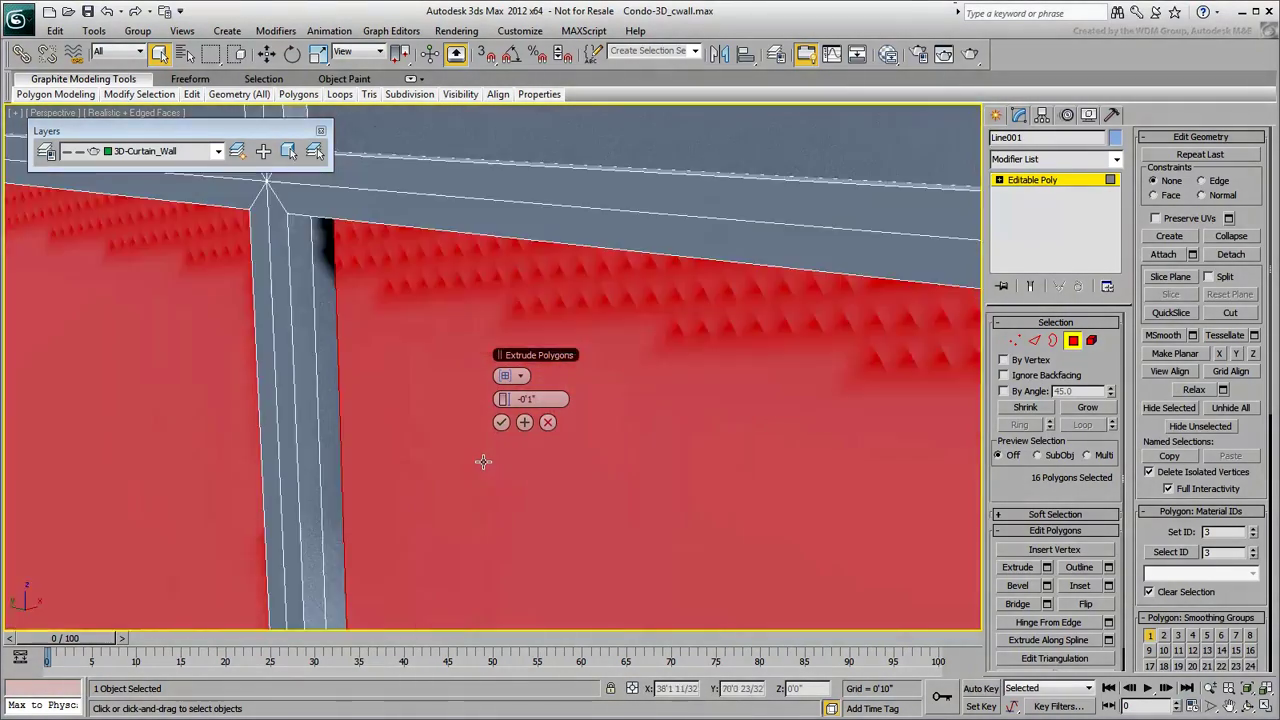
scroll(484, 459, down, 2)
scroll(477, 465, down, 3)
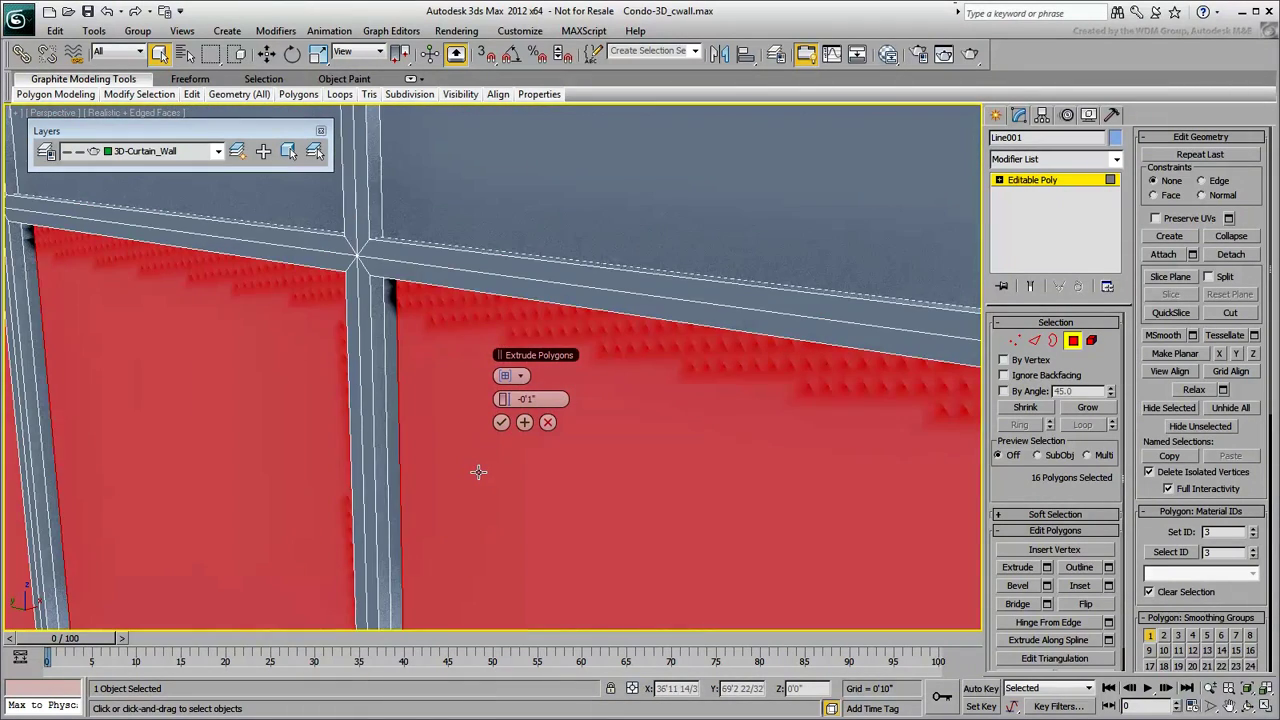
alt+middle_drag(477, 466, 487, 556)
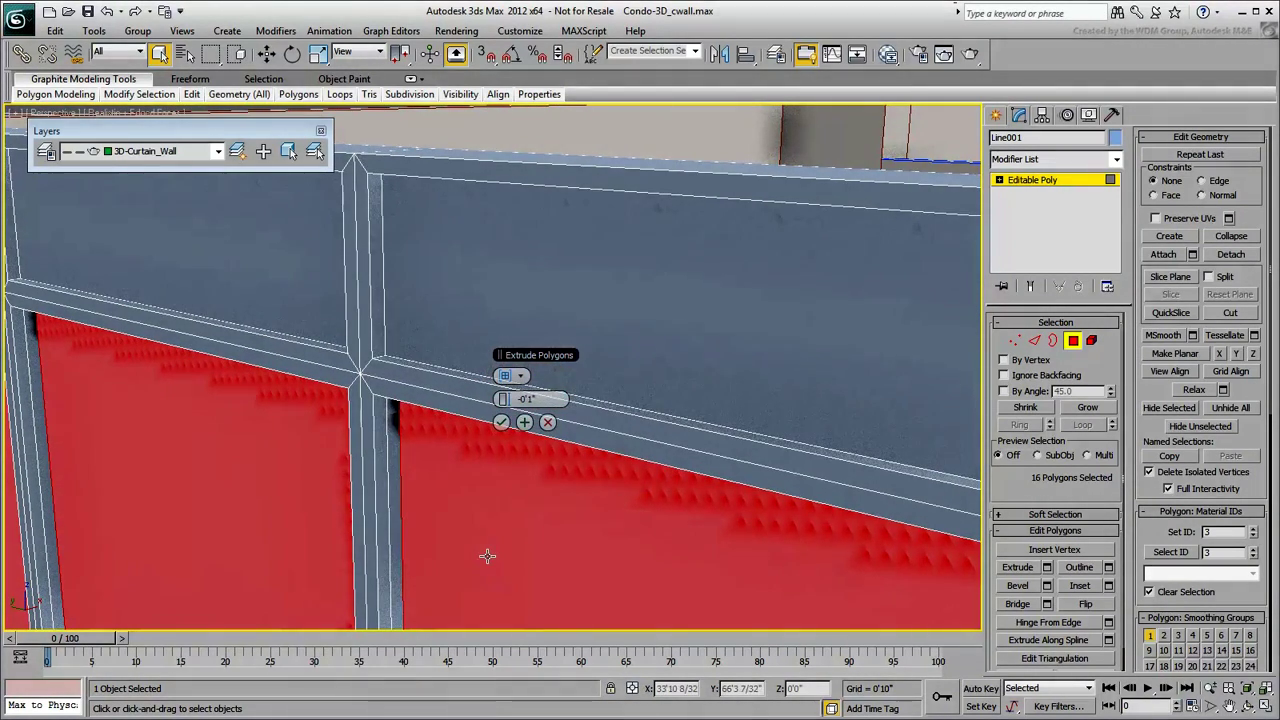
click(501, 421)
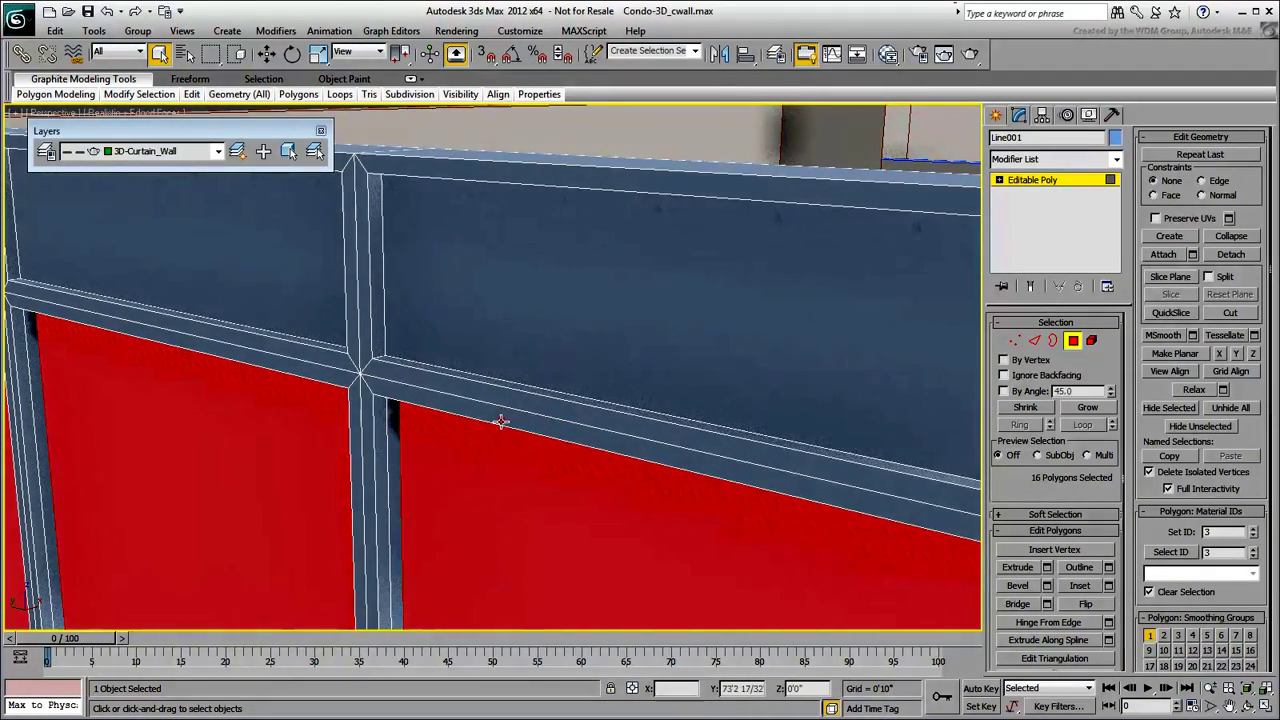
Step: Inset the lower panel polygons by 0'1" By Polygon and extrude them inward with a height of -0'0 24/32"
click(1110, 585)
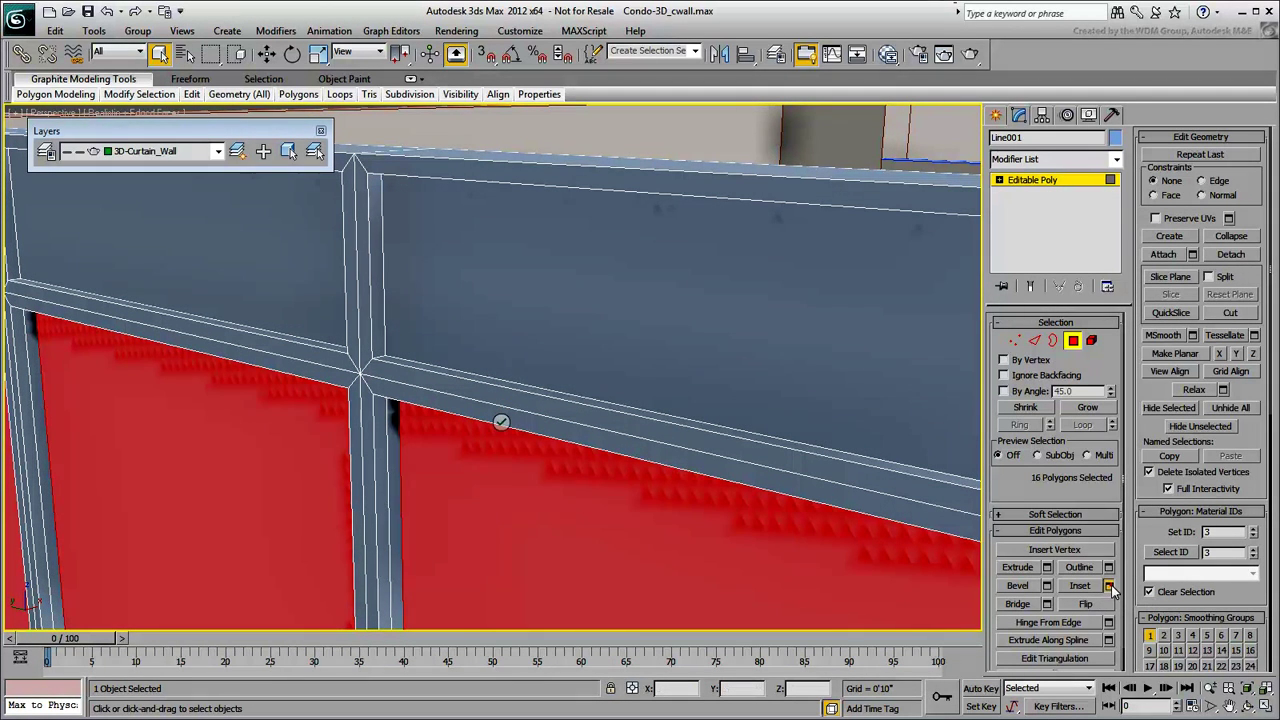
click(502, 423)
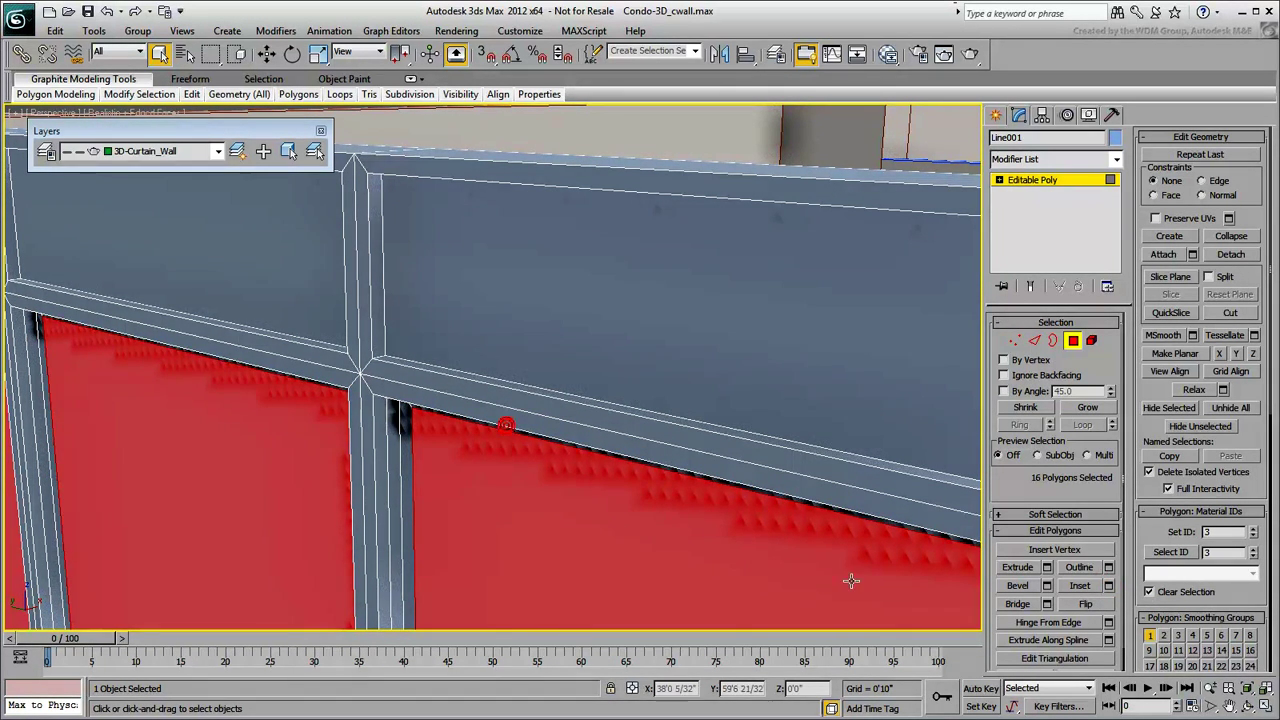
click(1046, 567)
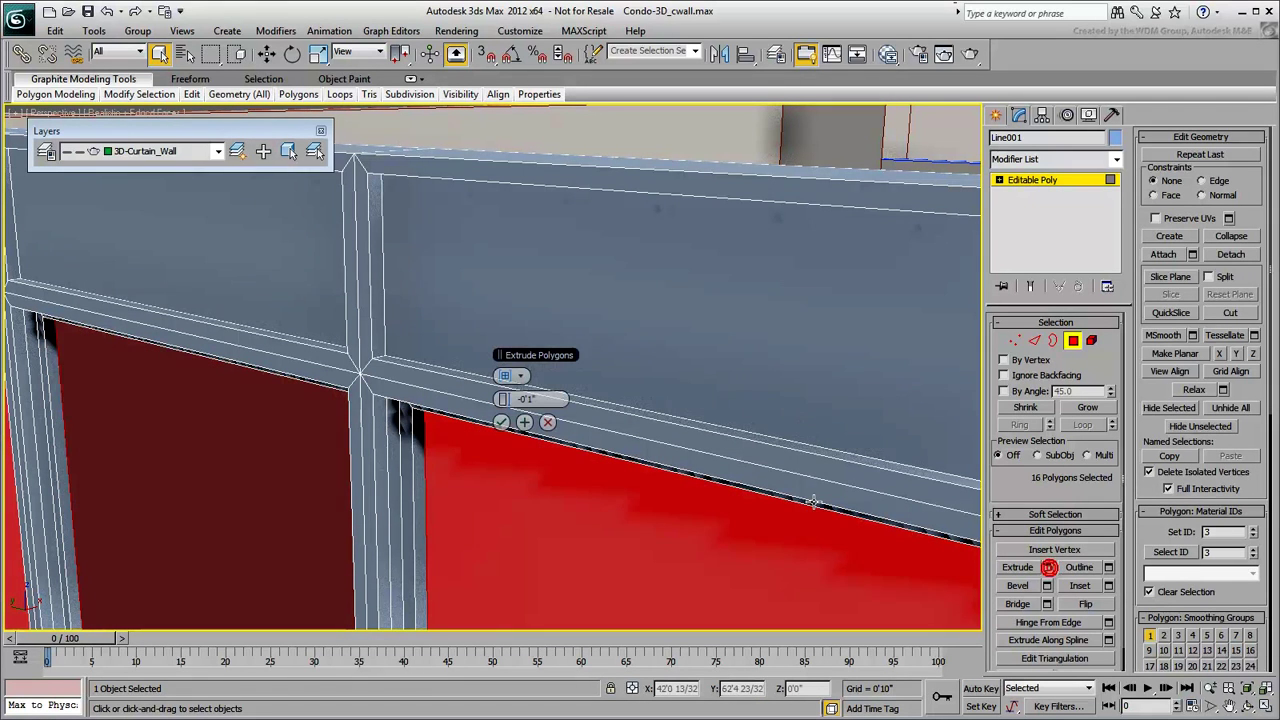
click(526, 398)
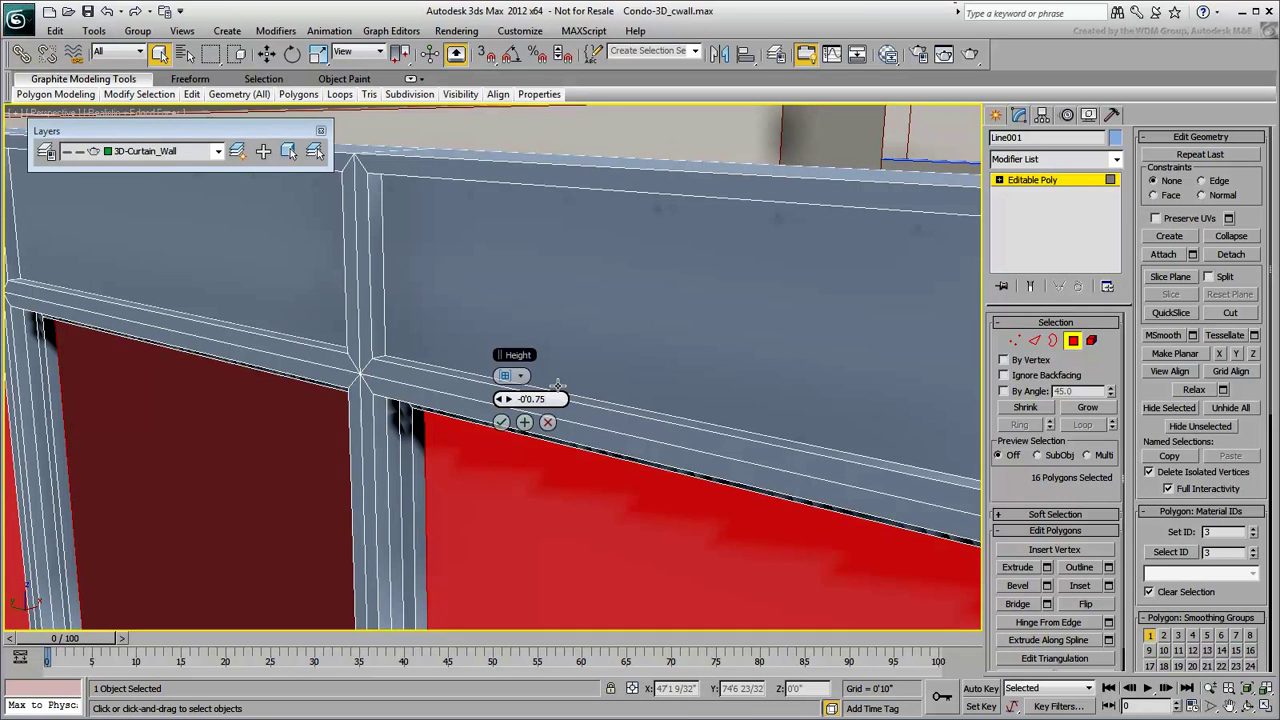
key(Return)
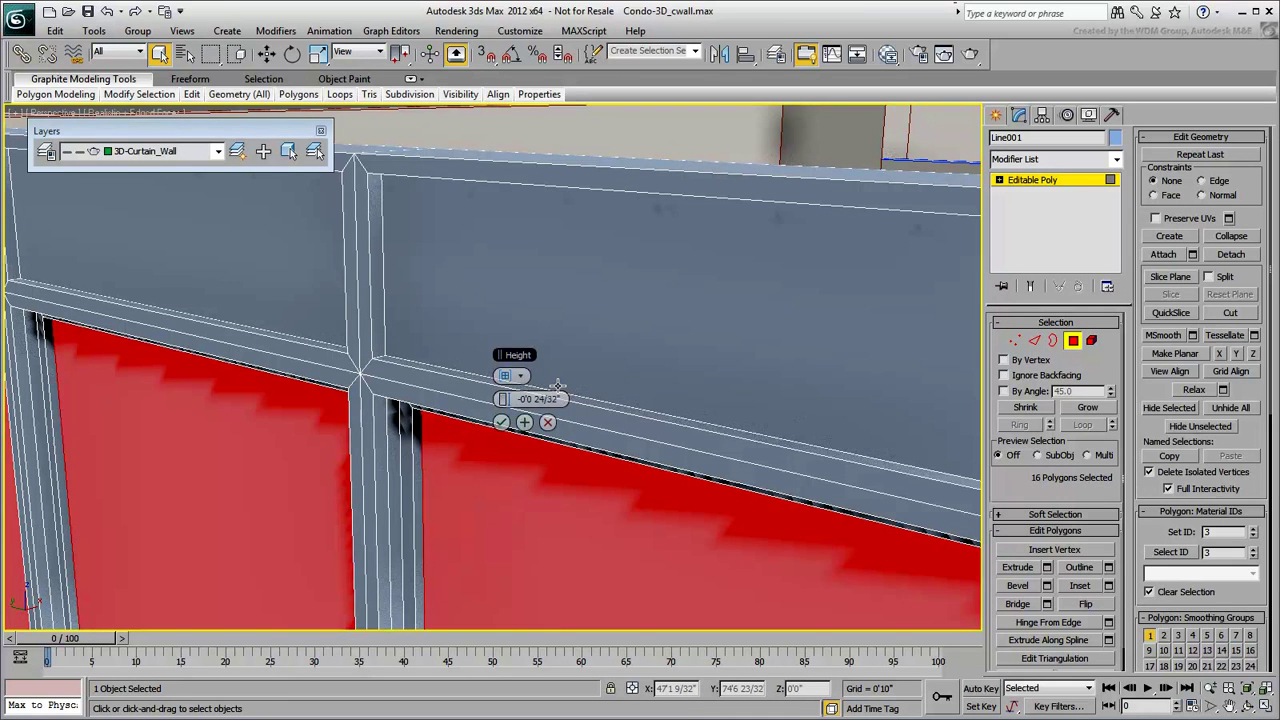
click(501, 421)
Step: Invert the glass panel selection, assign material ID 1 to the frame and top panel polygons, and leave polygon editing
middle_drag(551, 543, 546, 421)
scroll(552, 538, down, 5)
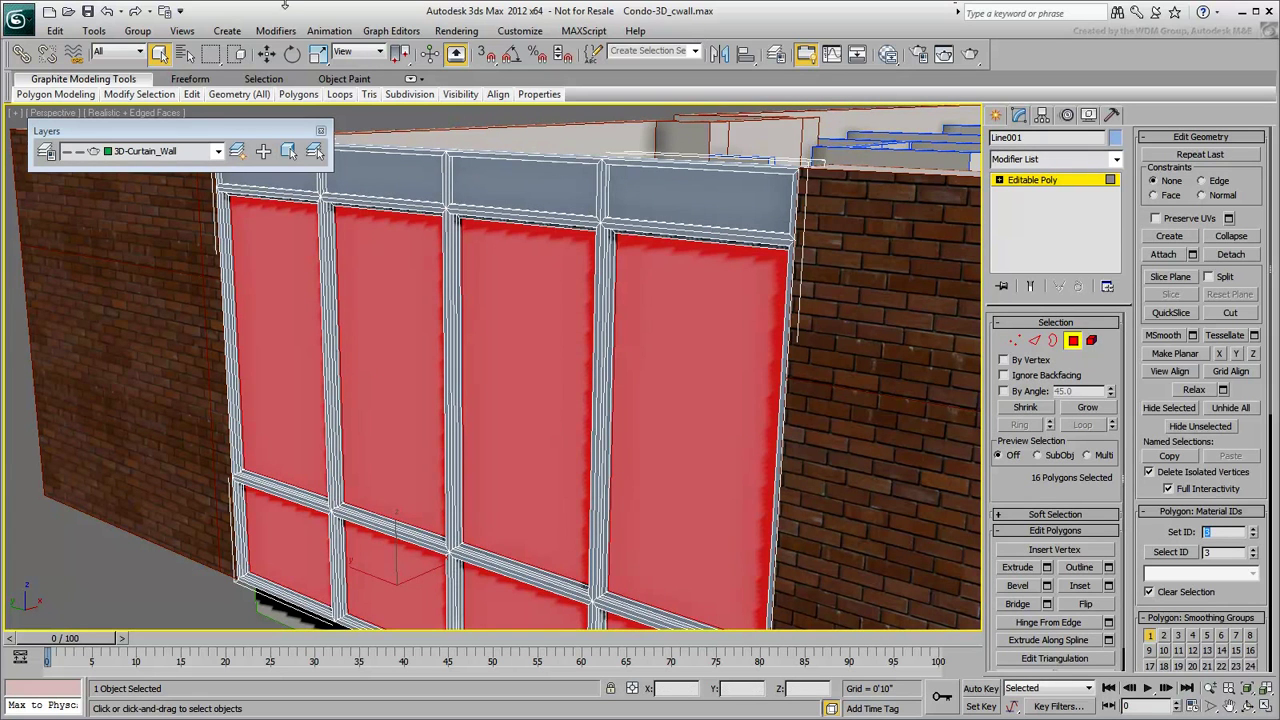
click(54, 31)
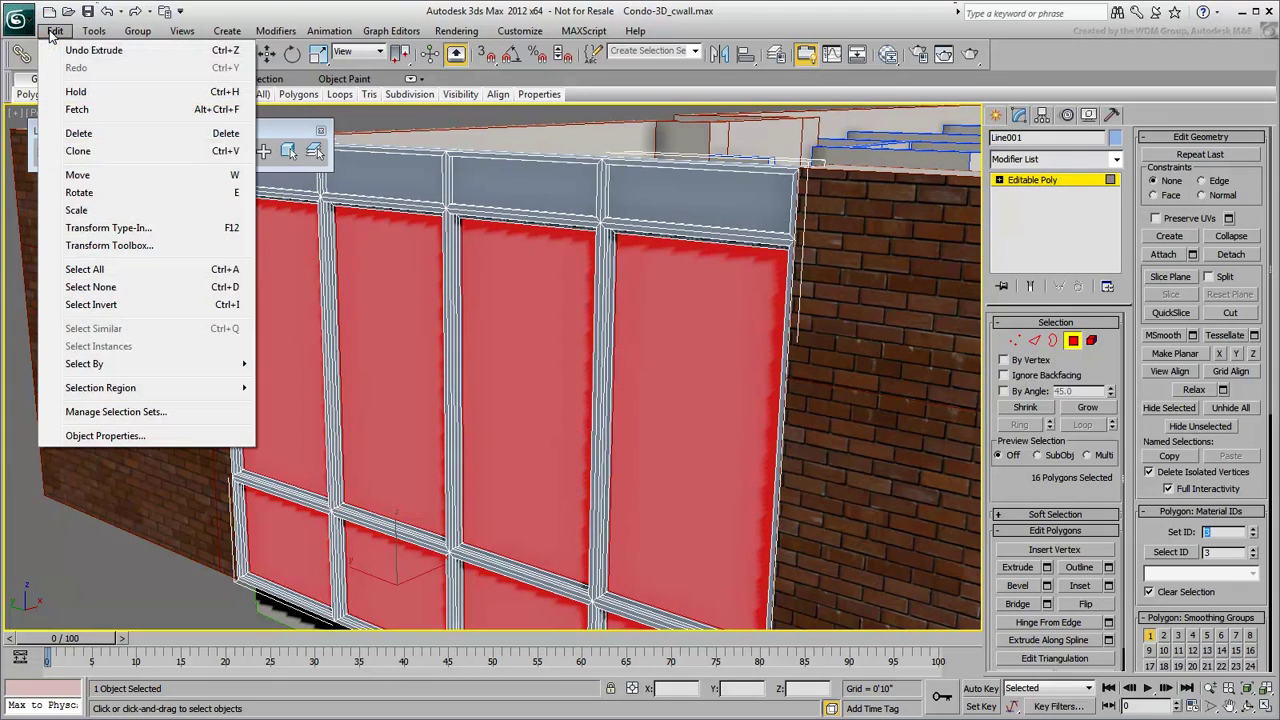
click(106, 306)
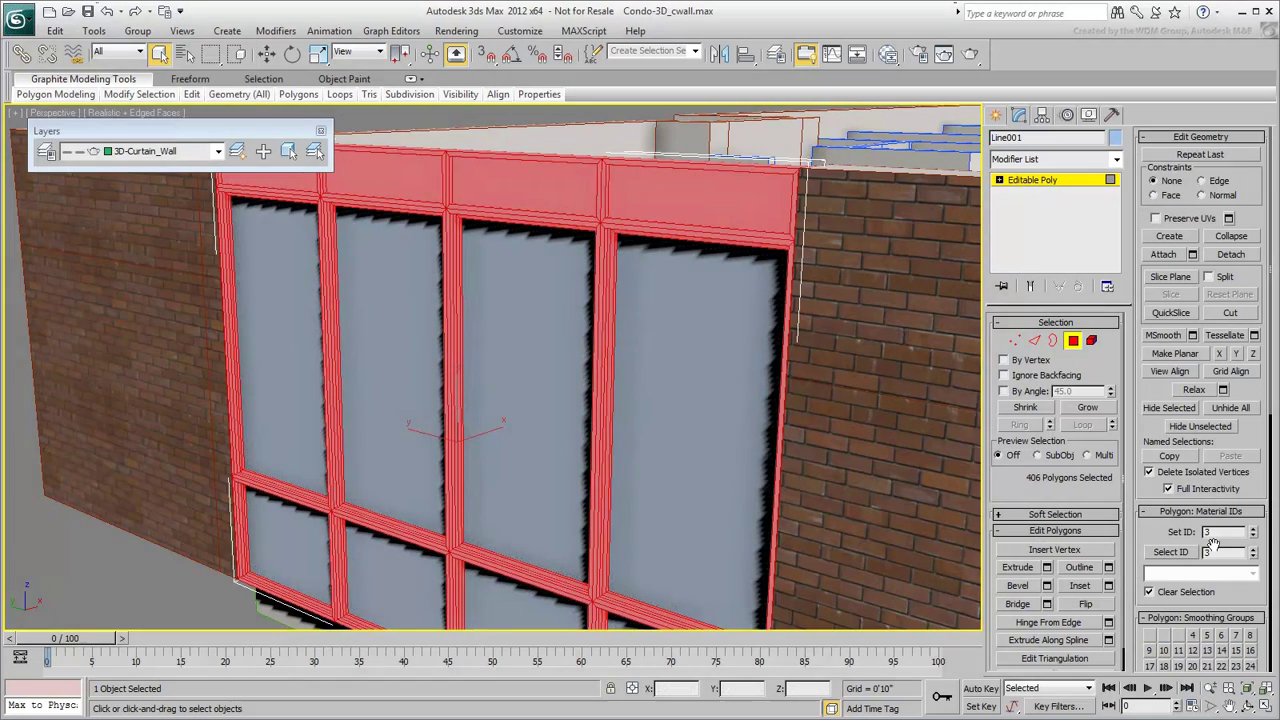
text(1)
key(Return)
click(1071, 341)
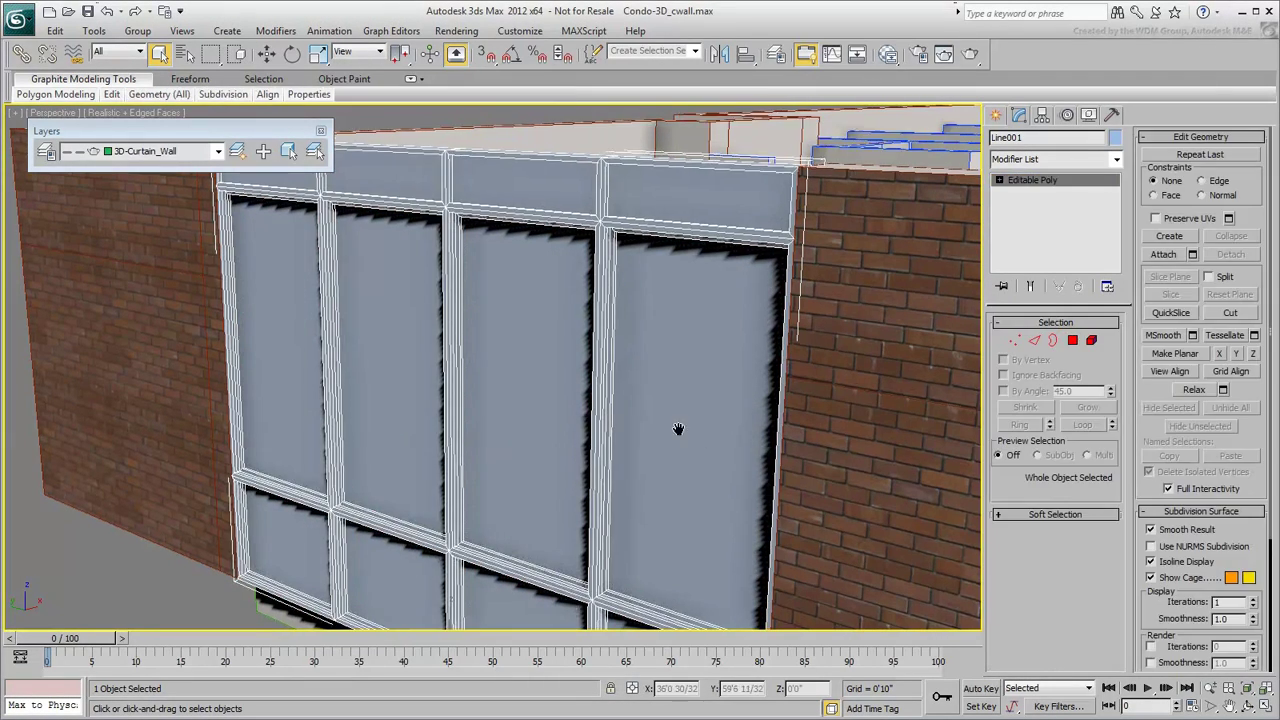
Step: Apply the existing Multi/Sub-Object material, Material #52, to the curtain wall and turn off the edged faces display
scroll(674, 429, down, 4)
middle_drag(677, 428, 681, 438)
scroll(674, 429, up, 1)
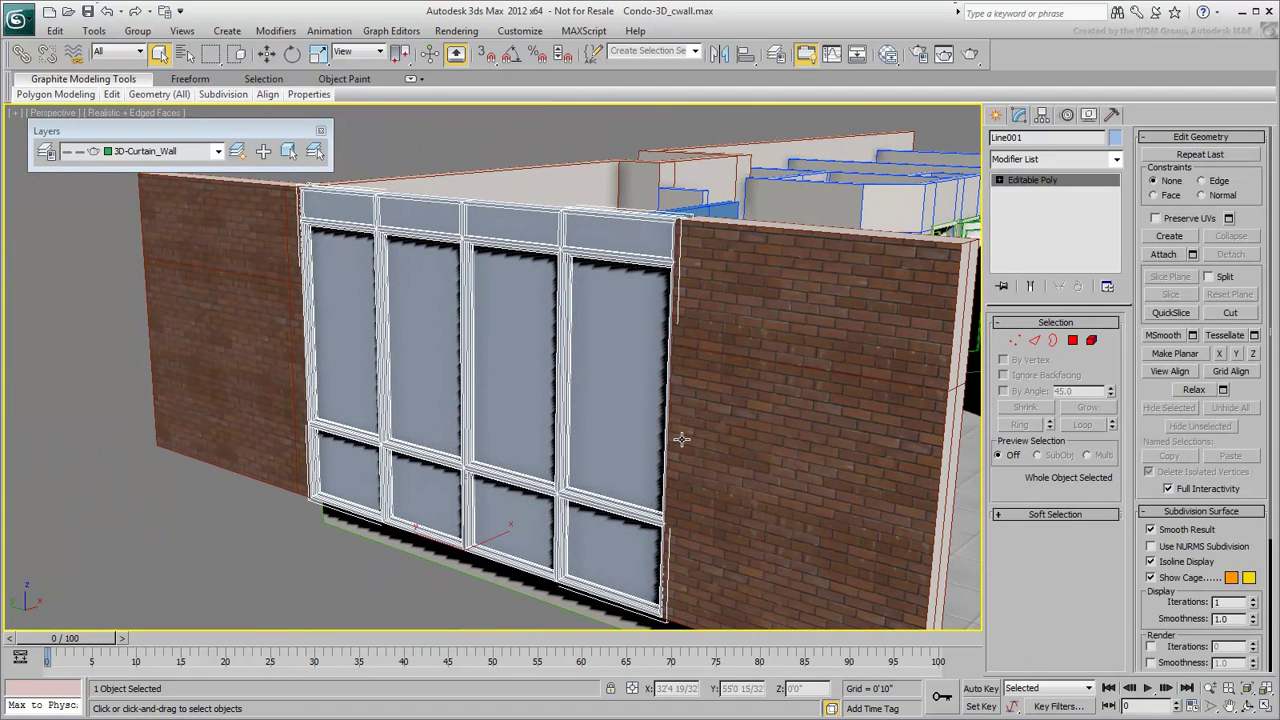
click(889, 54)
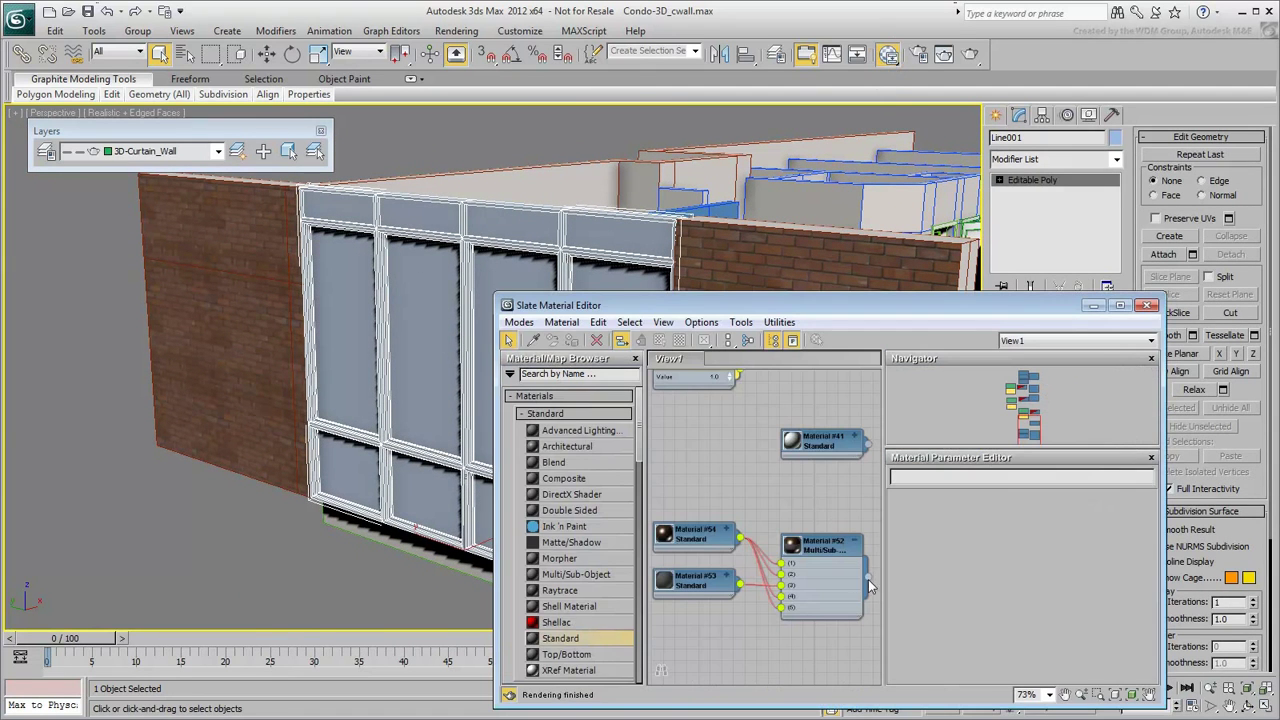
drag(868, 582, 424, 280)
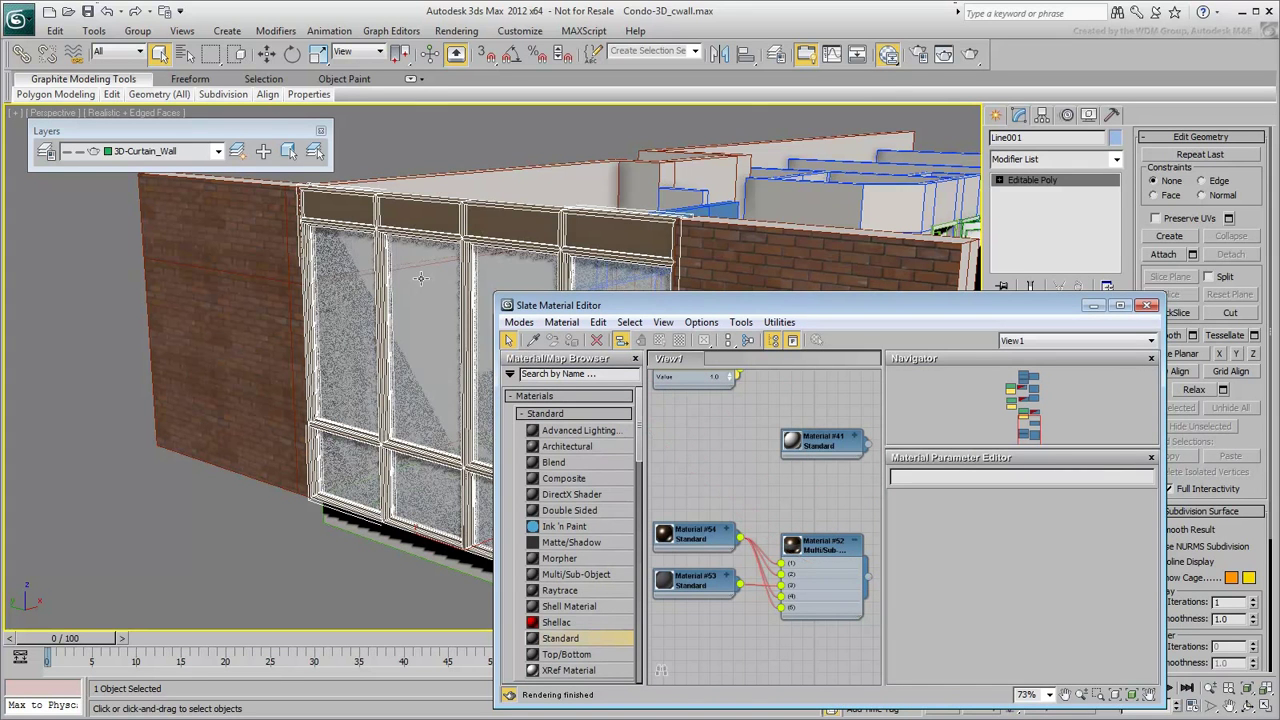
click(1148, 305)
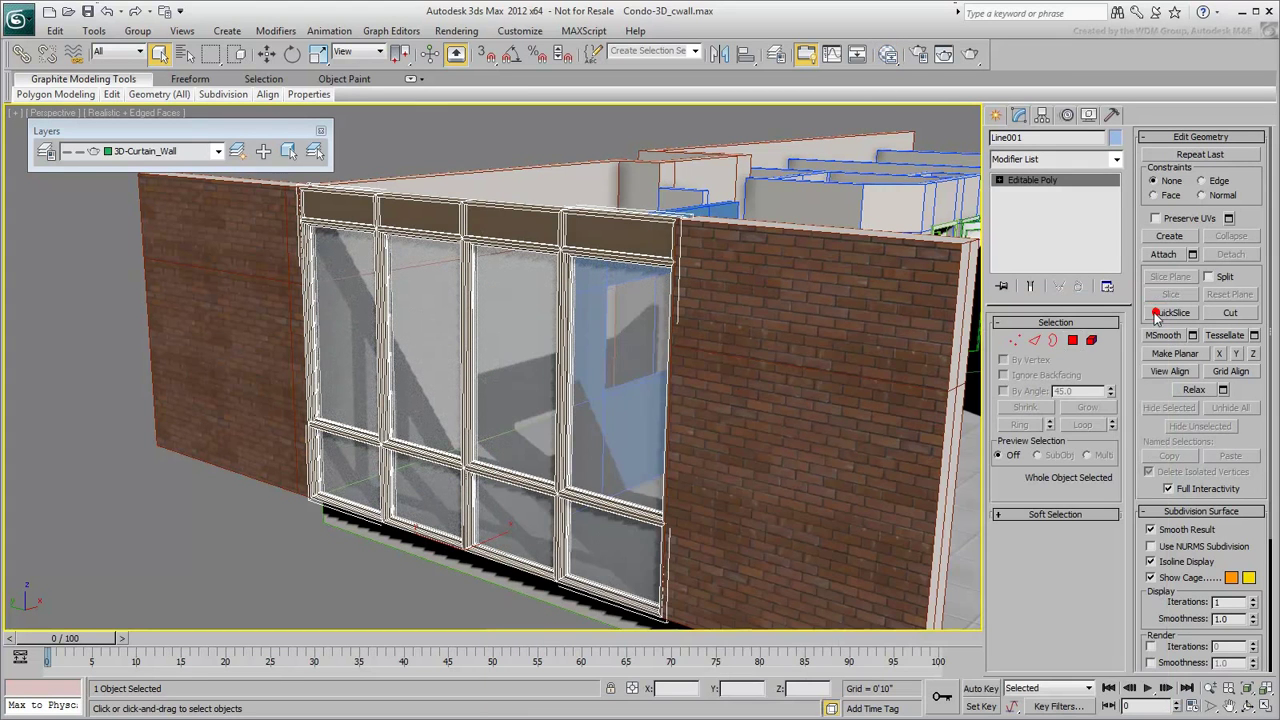
key(F4)
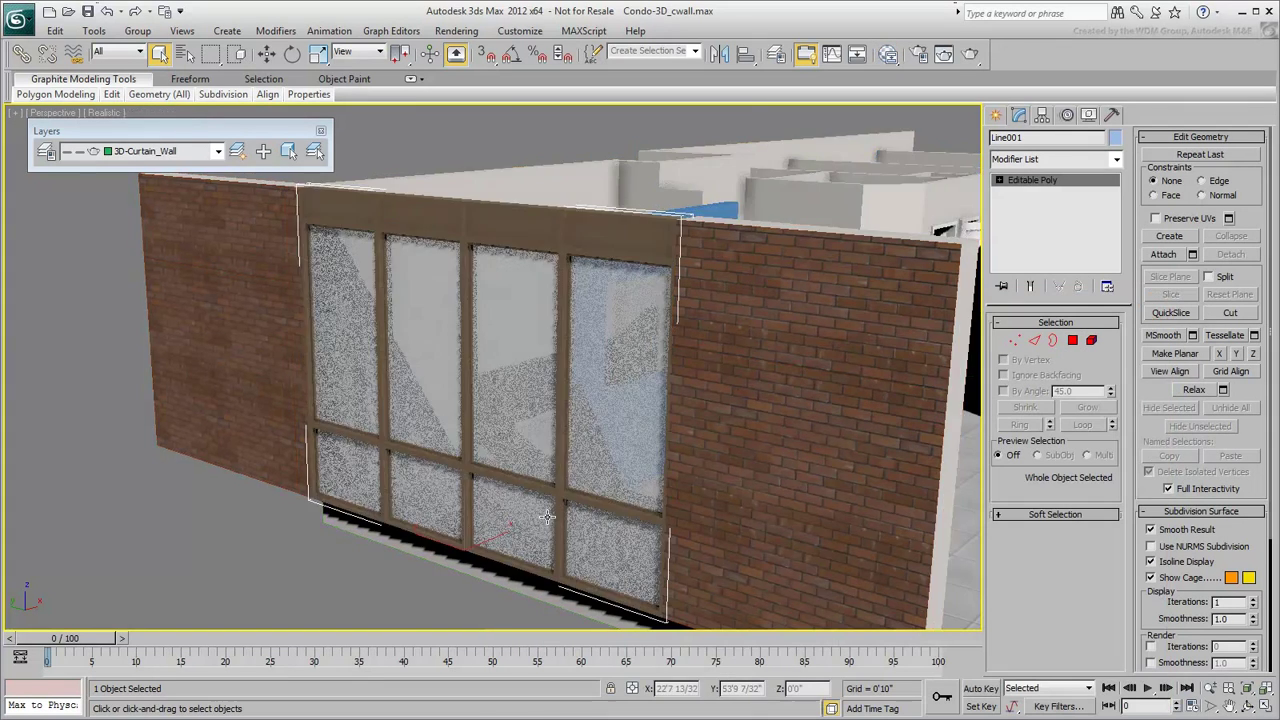
Step: Clone the finished curtain wall toward the second opening, between the middle brick wall and the corner brick wall
middle_drag(522, 530, 421, 528)
scroll(486, 523, down, 3)
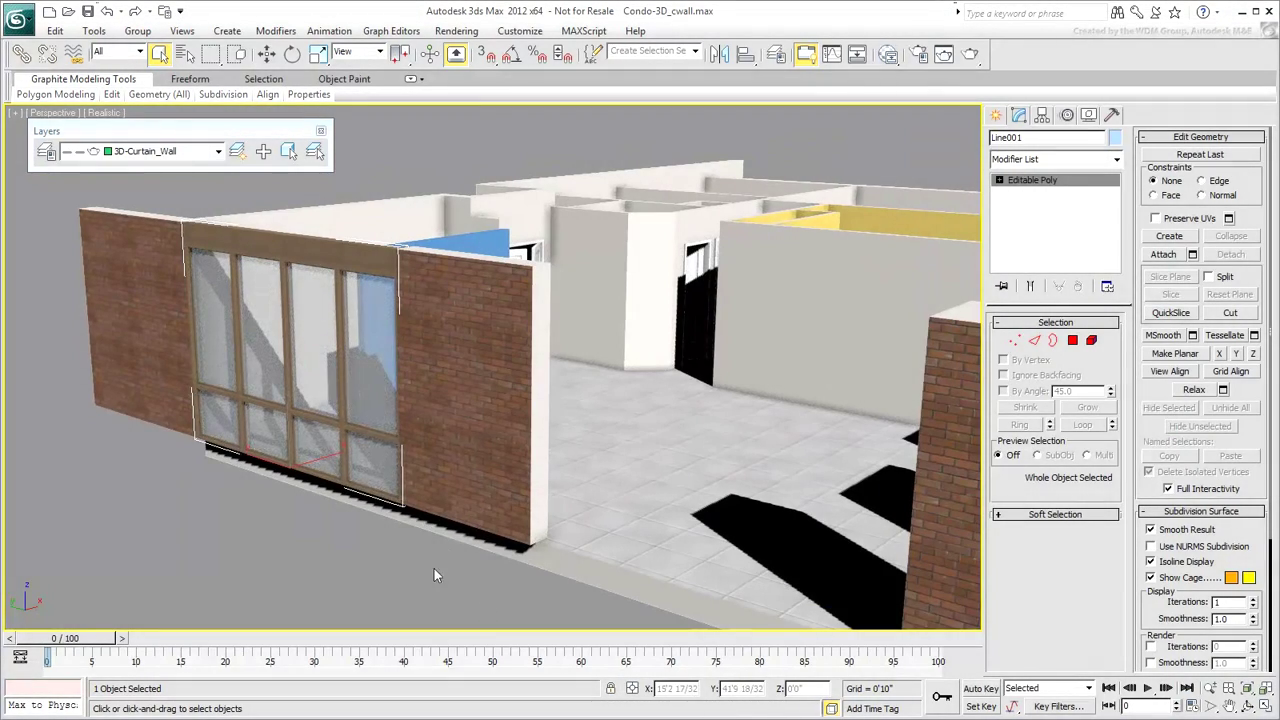
right_click(430, 566)
click(425, 580)
mouse_move(260, 459)
shift+mouse_down()
mouse_move(600, 585)
mouse_move(706, 582)
shift+mouse_up()
click(575, 334)
click(638, 436)
Step: Enable 3D snap and move the cloned curtain wall by its bottom corner endpoint to the adjacent brick wall's corner
scroll(522, 475, up, 5)
mouse_move(520, 475)
middle_down()
mouse_move(498, 506)
mouse_move(449, 351)
middle_up()
click(484, 54)
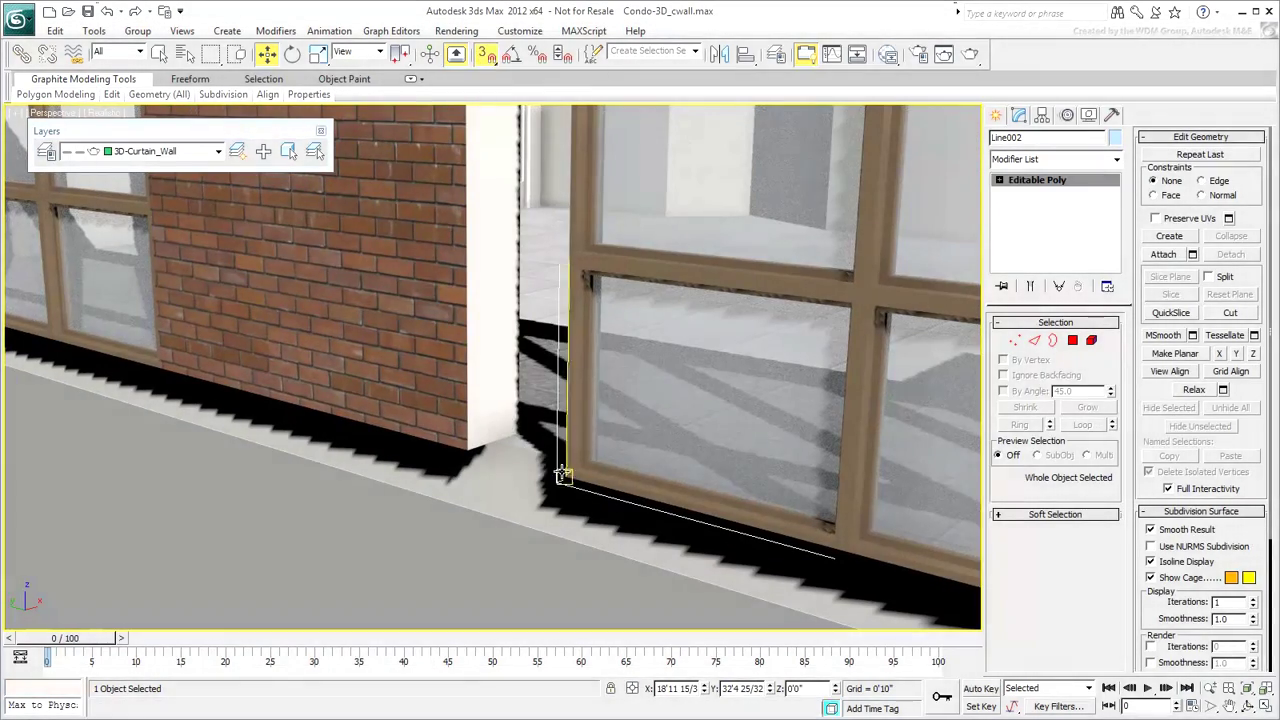
scroll(560, 470, up, 3)
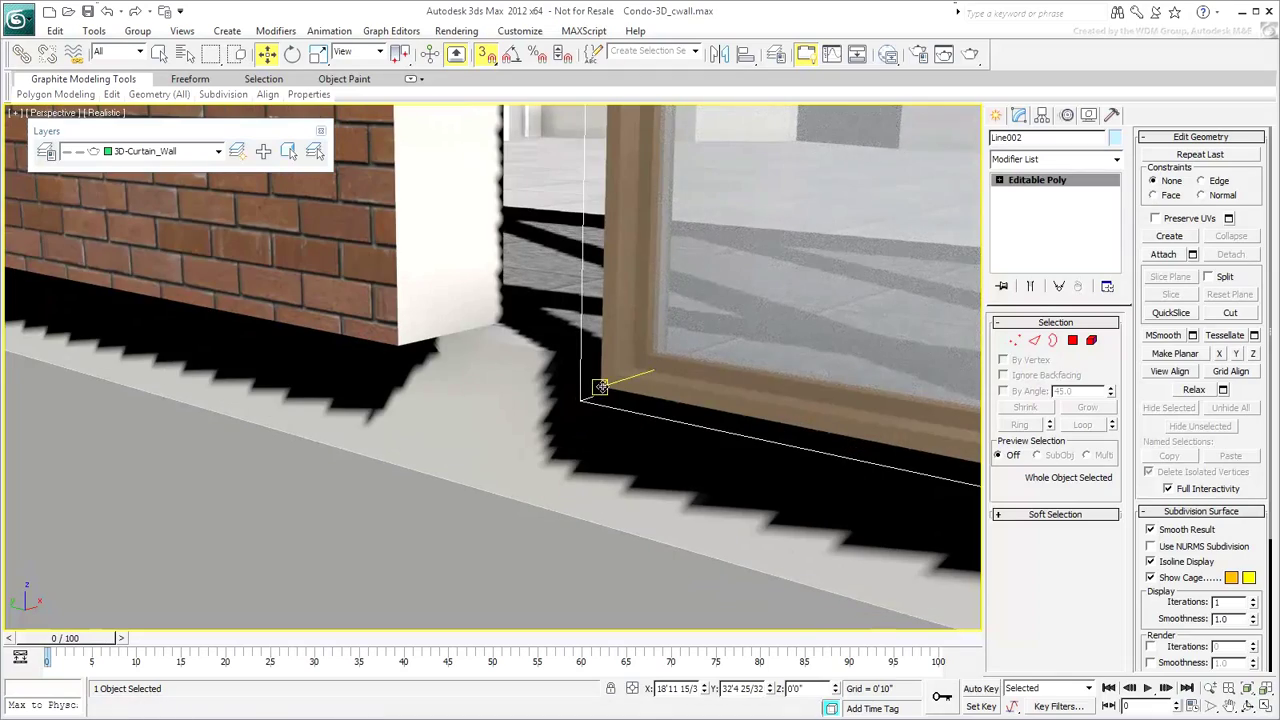
drag(600, 387, 385, 357)
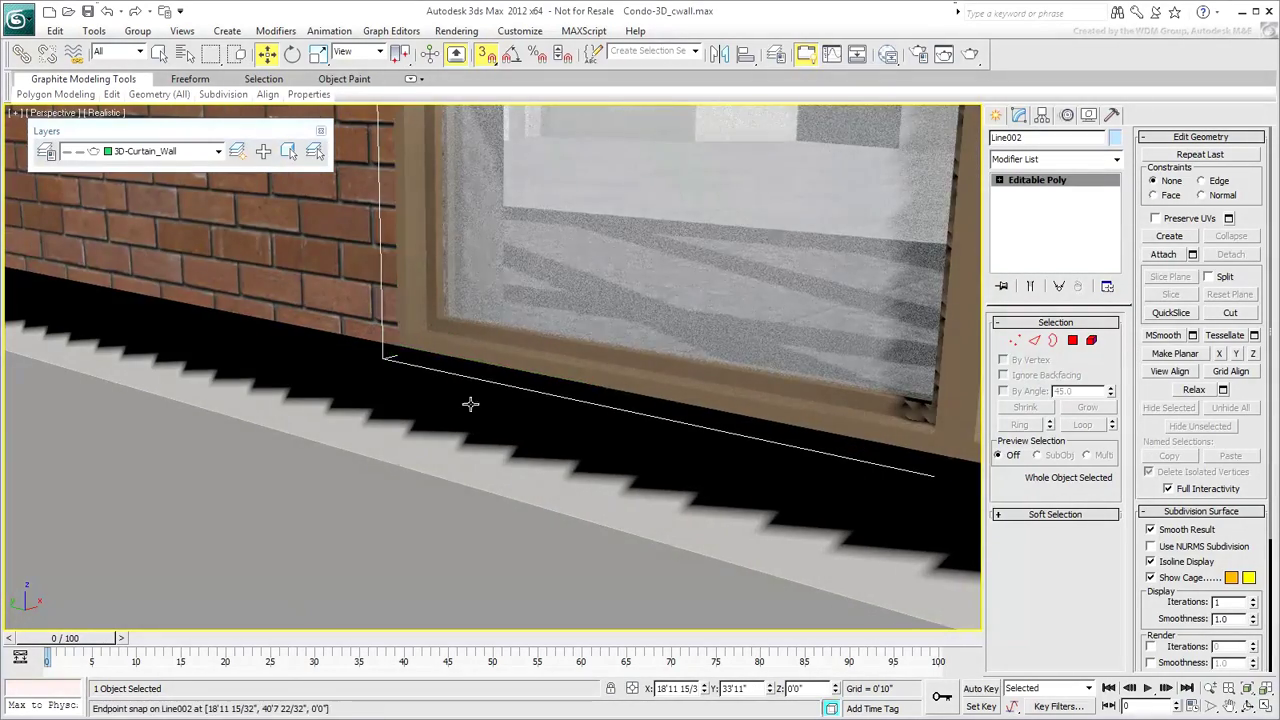
Step: Draw an L-shaped line along the floor slab edge, from the corner brick wall around the slab corner to the next brick wall
scroll(467, 400, down, 5)
middle_drag(470, 368, 450, 528)
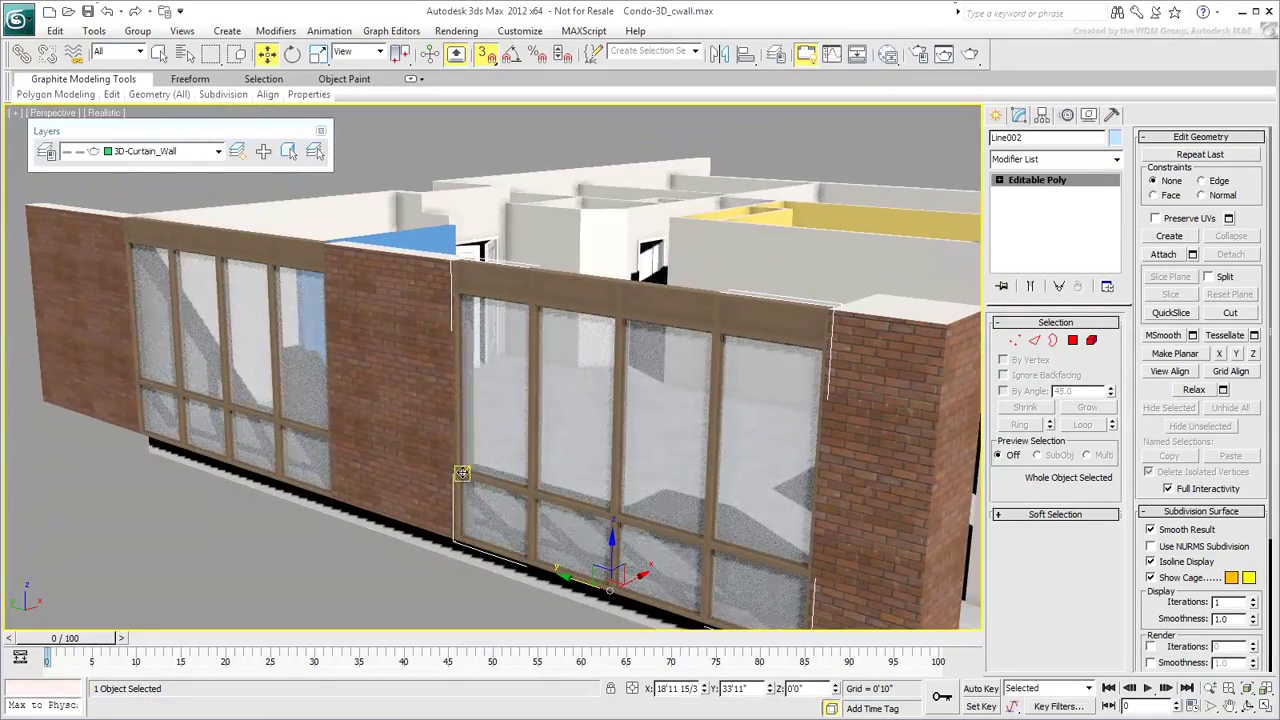
scroll(464, 474, down, 2)
alt+middle_drag(467, 474, 585, 515)
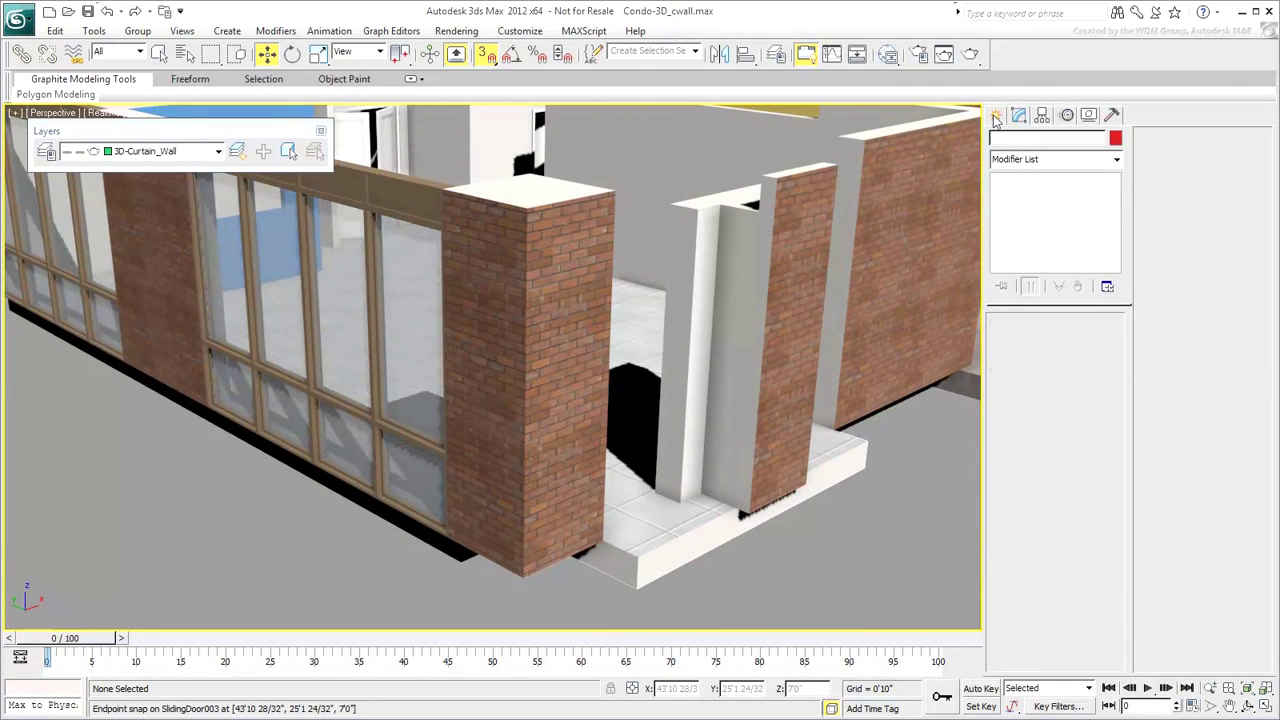
click(996, 114)
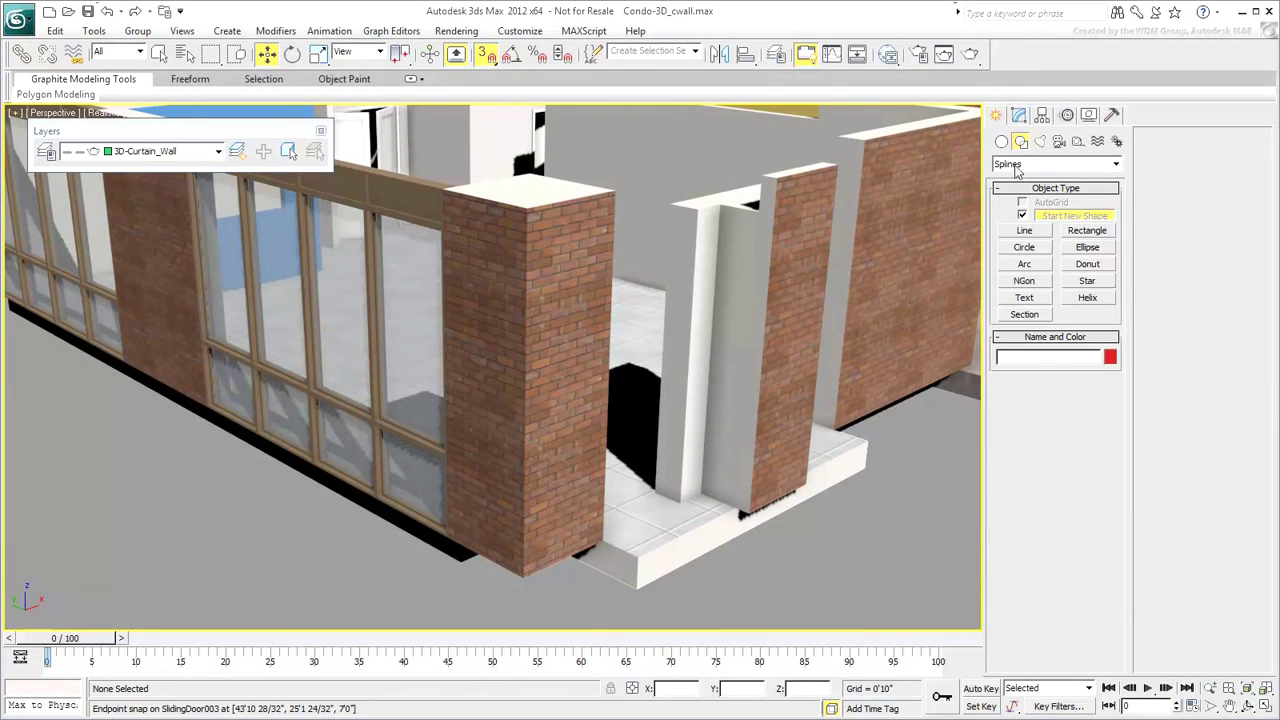
click(1024, 230)
click(633, 558)
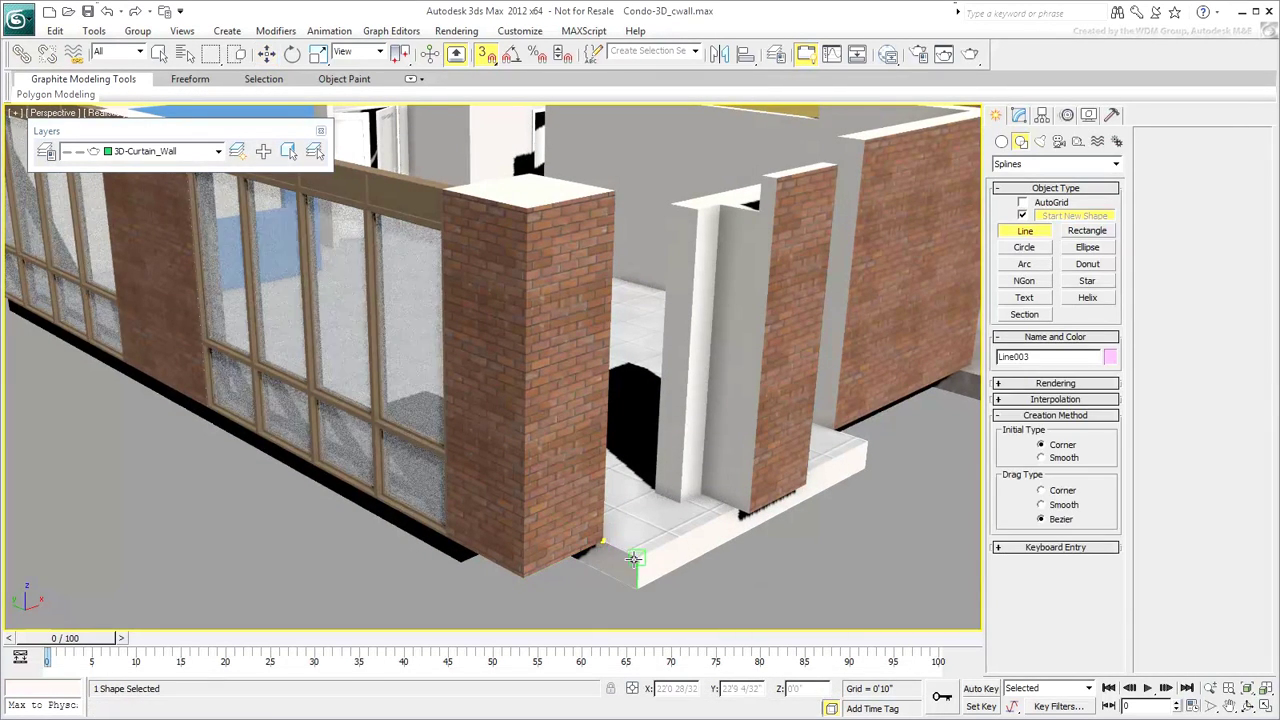
click(743, 528)
right_click(743, 528)
Step: Add an Extrude modifier to the L-shaped line to raise it into a 10'0" high surface
click(1019, 114)
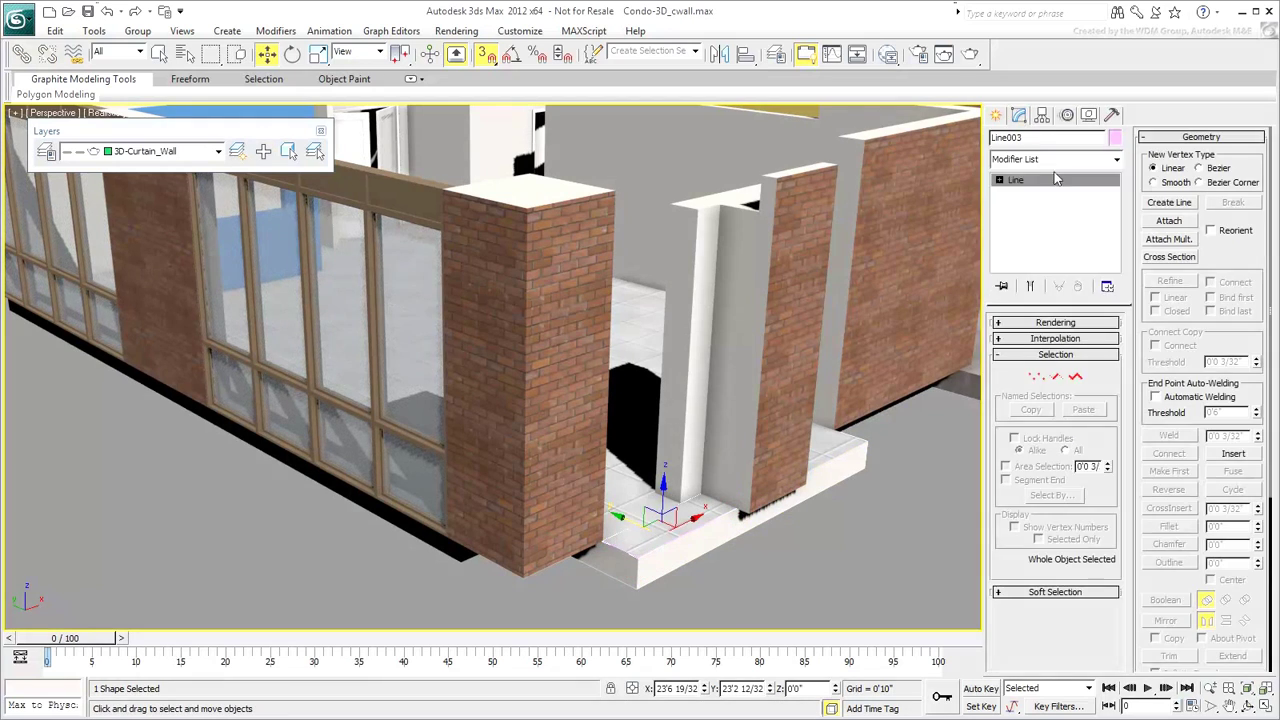
click(1055, 159)
click(1025, 672)
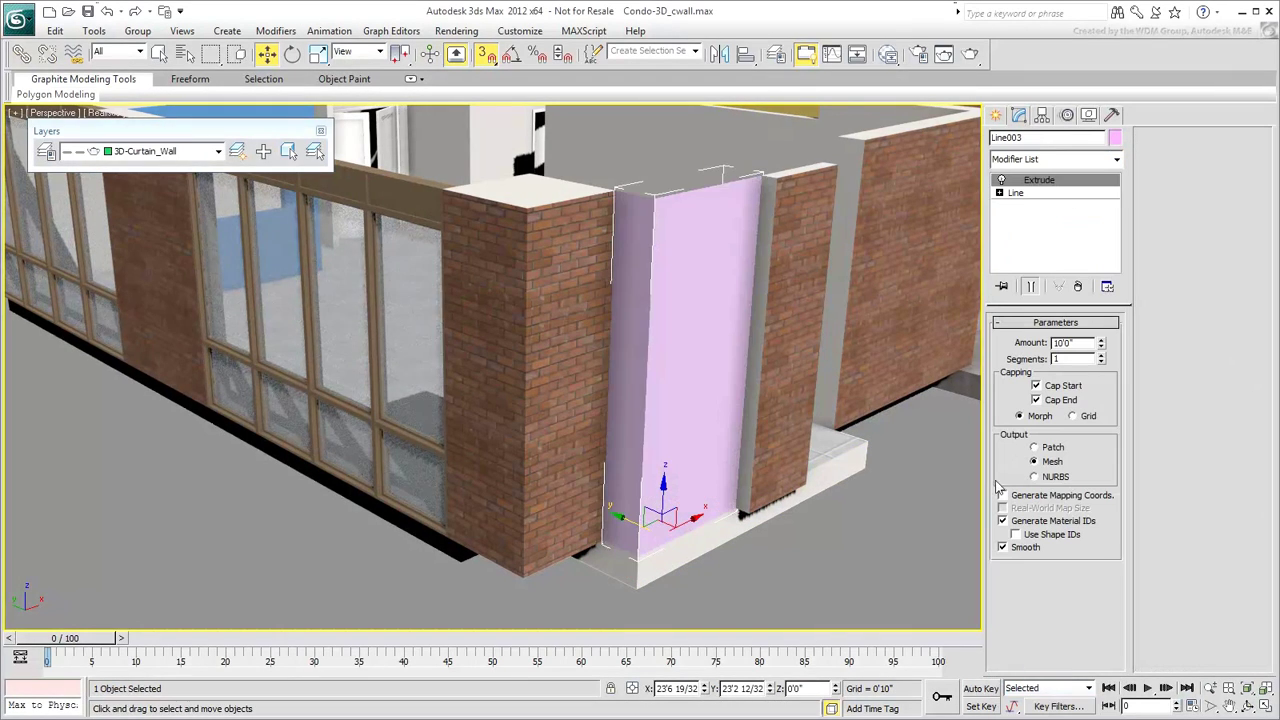
Step: Thicken the extruded line with a Shell modifier, using an inner amount of 0 and an outer amount of 6 inches
alt+middle_drag(720, 429, 737, 357)
click(1054, 162)
scroll(1045, 460, down, 14)
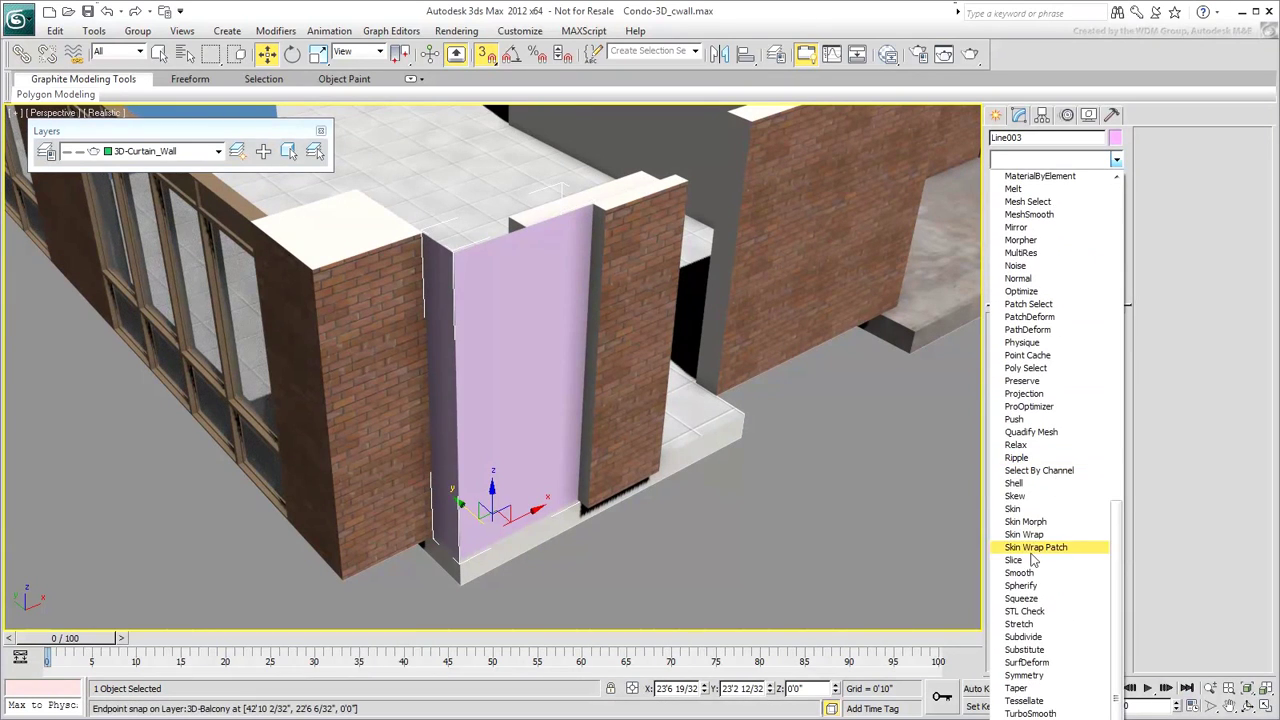
click(1040, 483)
right_click(1109, 345)
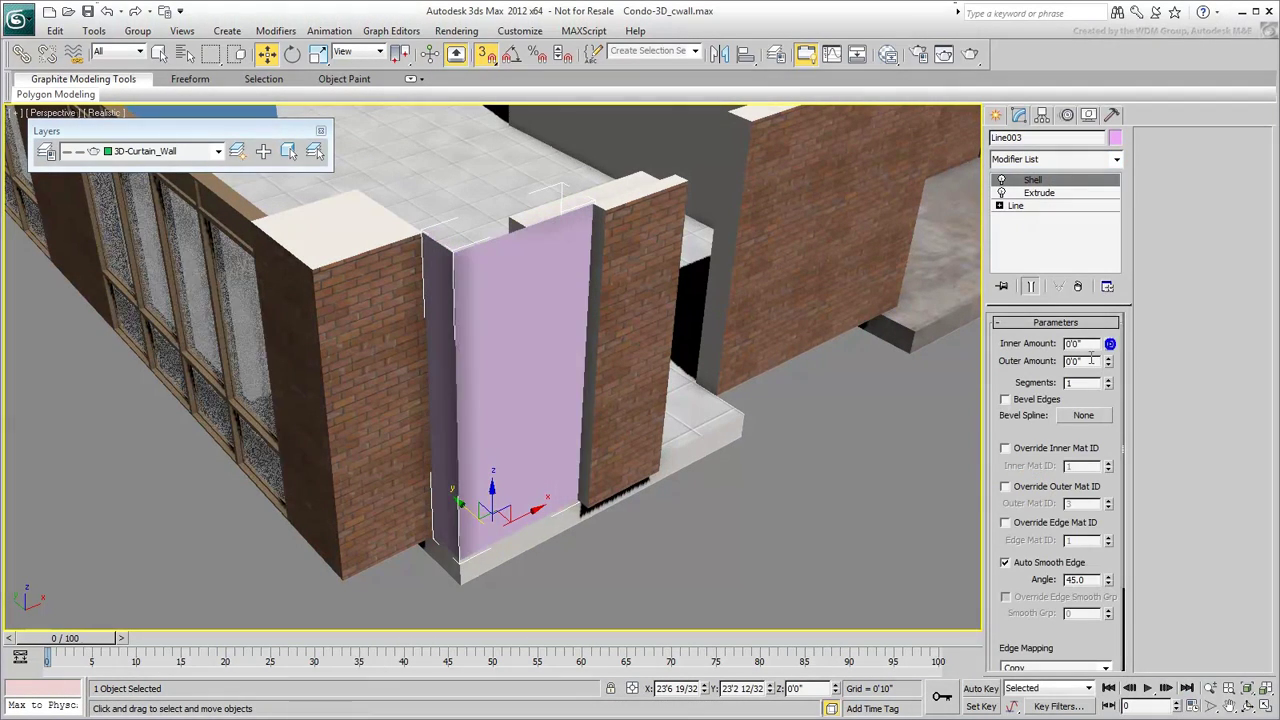
drag(1087, 361, 1024, 353)
text(6)
key(Return)
Step: Enable Straighten Corners on the Shell modifier so the L-shaped wall keeps an even thickness at its corner
alt+middle_drag(657, 397, 709, 455)
scroll(596, 465, up, 4)
drag(1029, 594, 1068, 411)
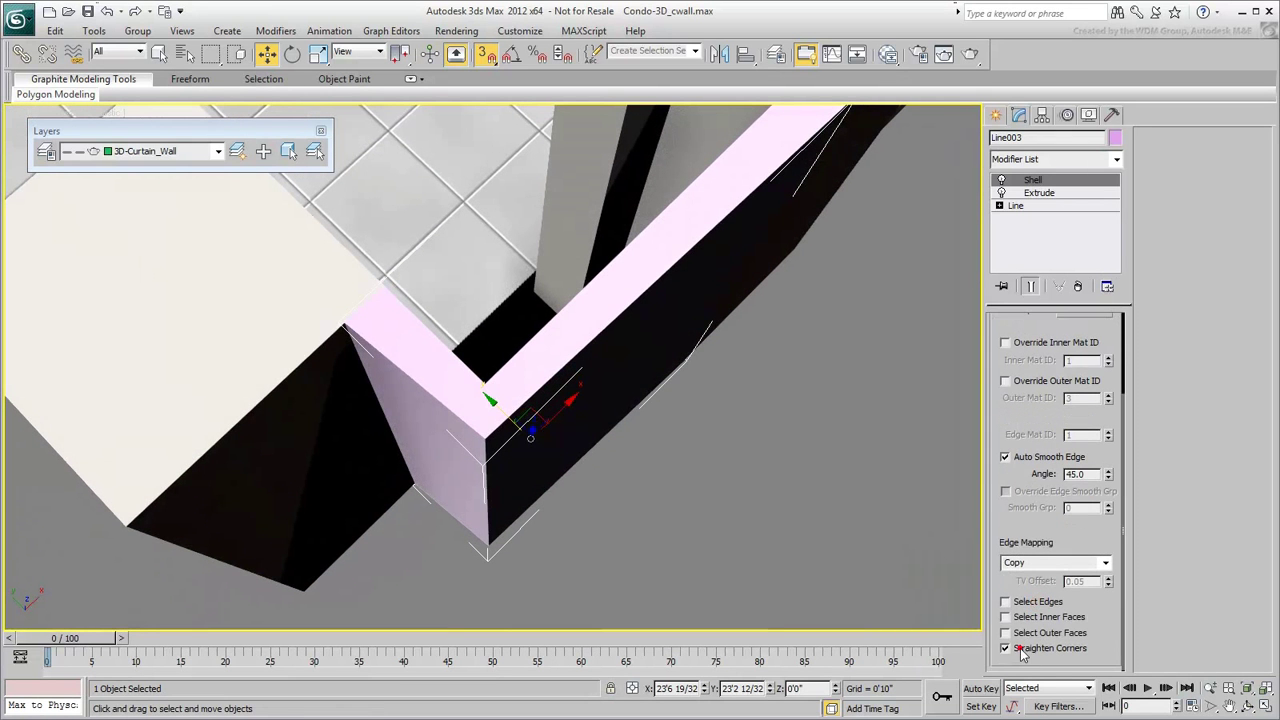
click(1018, 647)
alt+middle_drag(632, 505, 826, 504)
scroll(826, 504, up, 3)
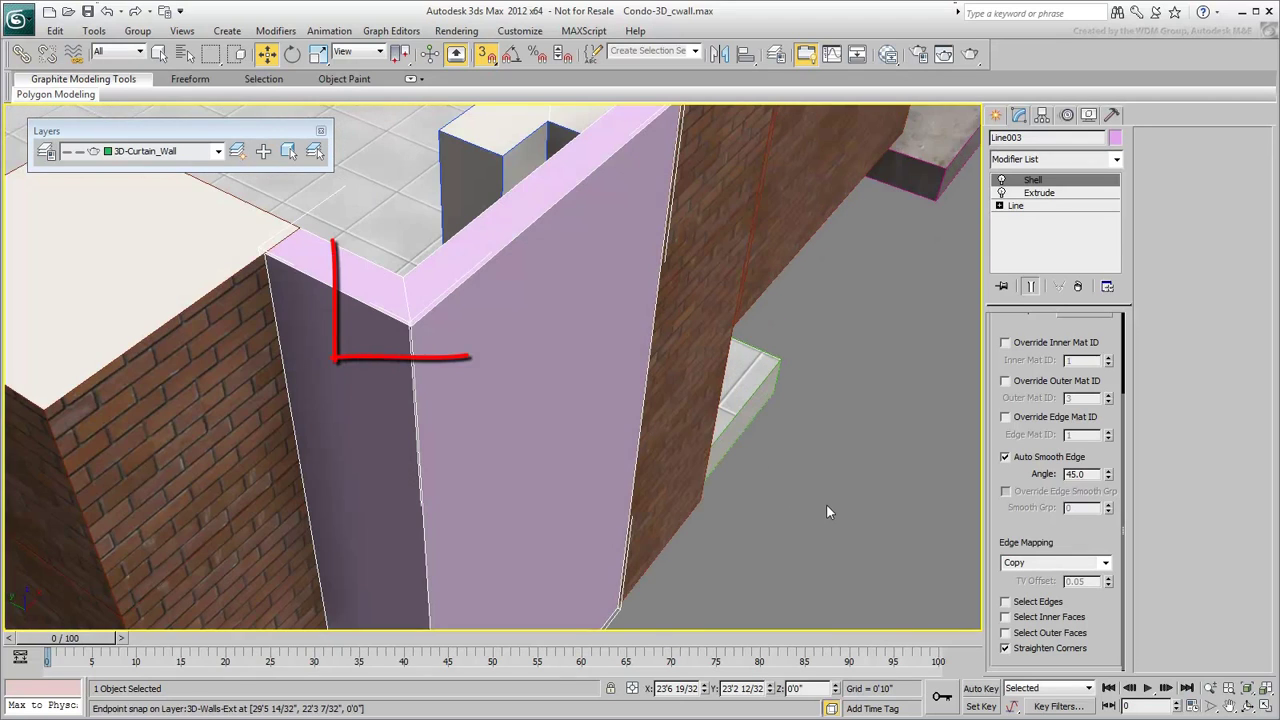
Step: Create a right-justified AEC Extended wall, 0'6" wide and 10'0" high, around the slab corner between the narrow and long brick walls
scroll(809, 503, down, 5)
alt+middle_drag(795, 501, 590, 492)
scroll(657, 471, up, 5)
scroll(714, 523, down, 2)
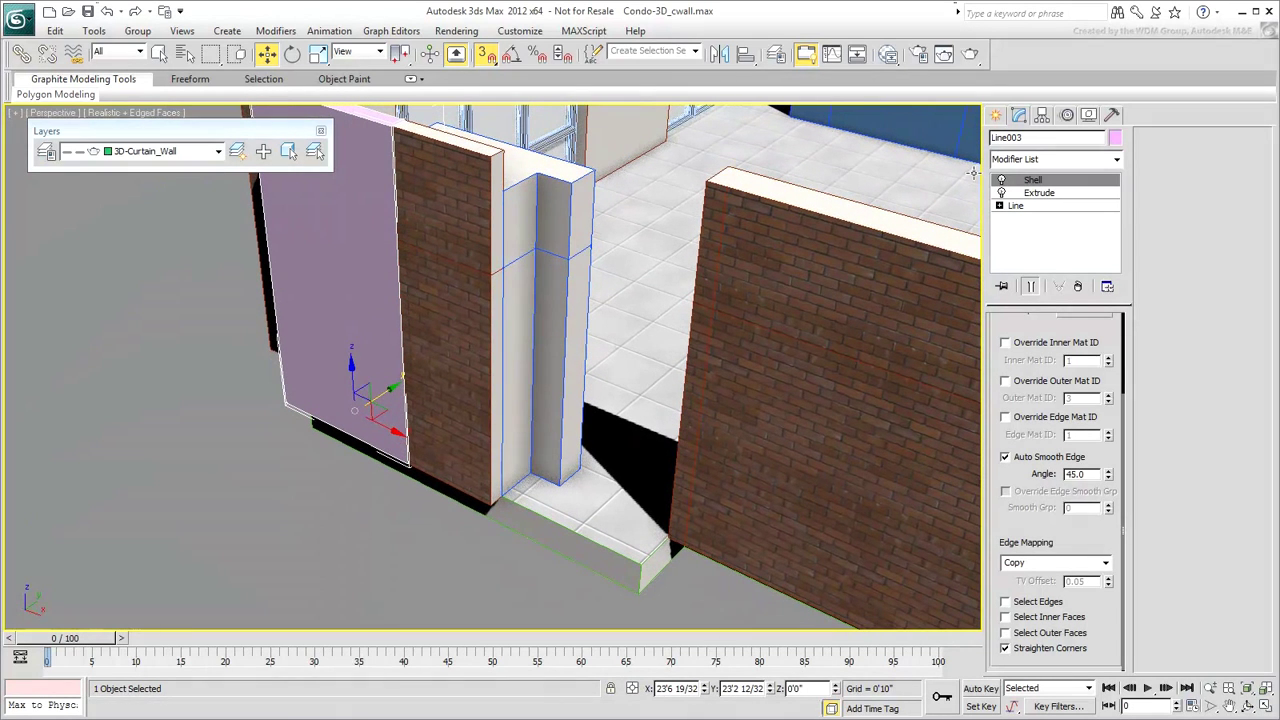
click(997, 117)
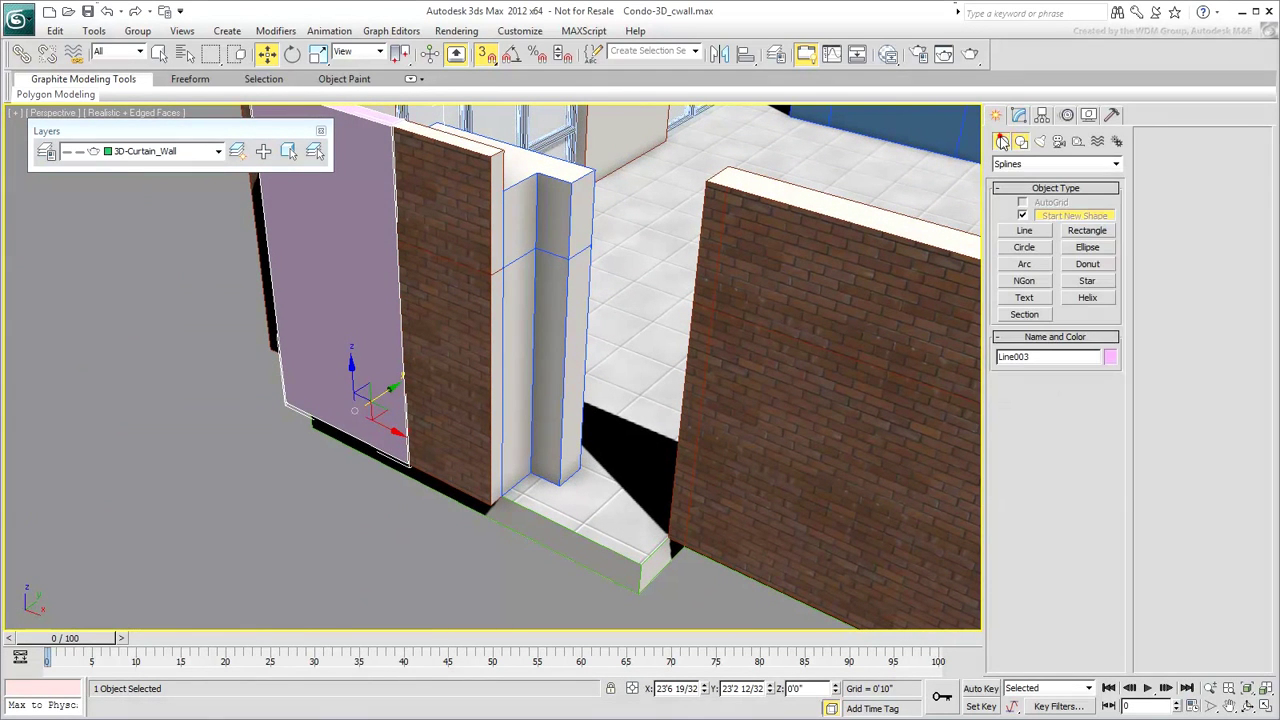
click(1002, 141)
click(1012, 165)
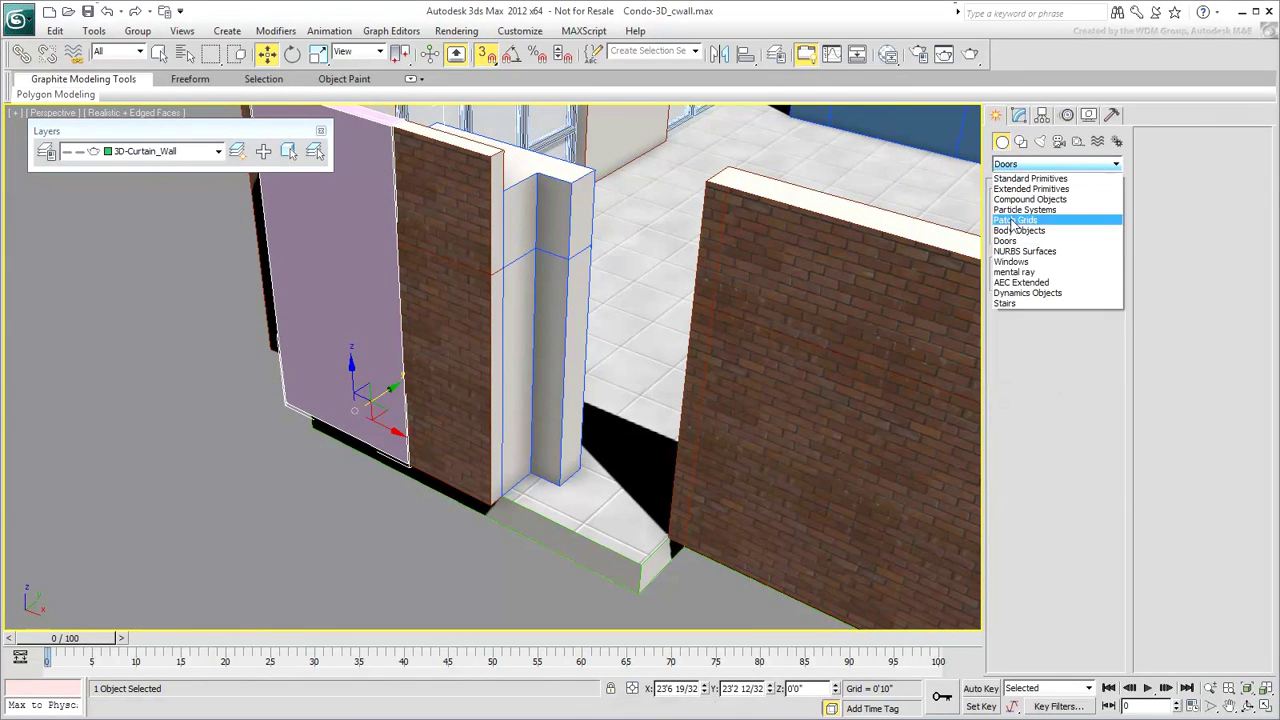
click(1020, 283)
click(1025, 236)
double_click(1080, 342)
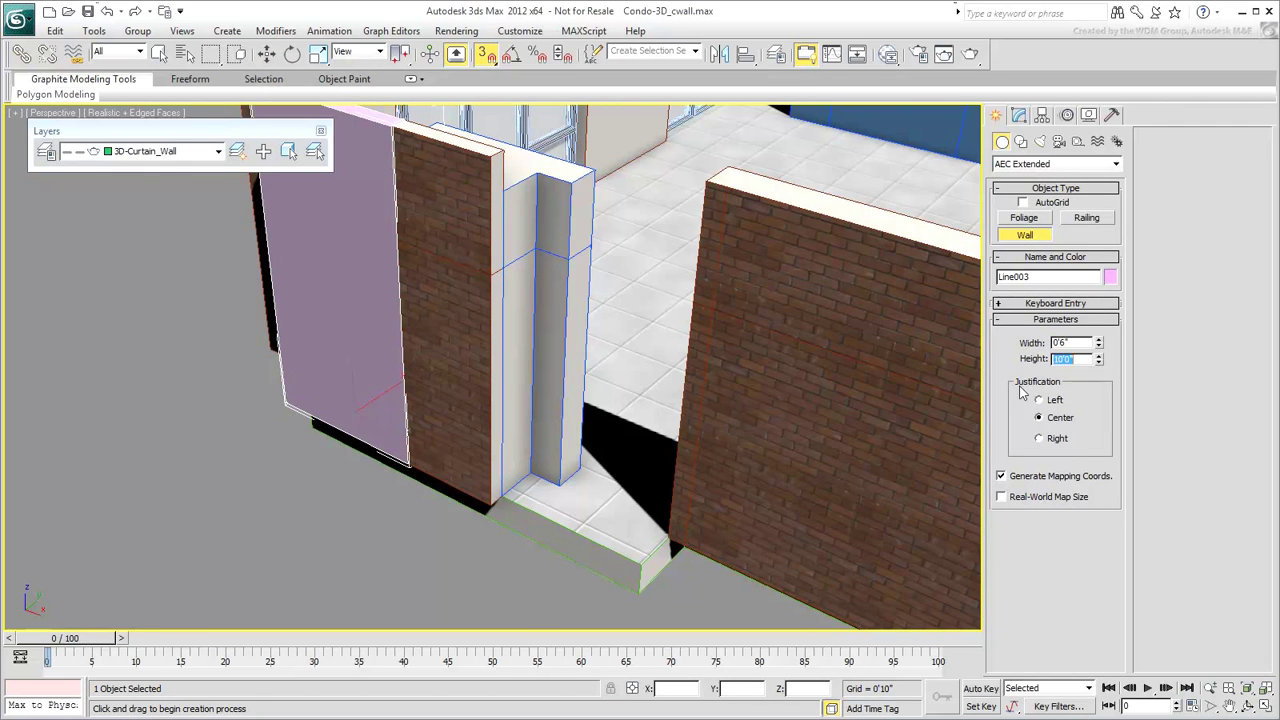
click(1056, 440)
click(666, 535)
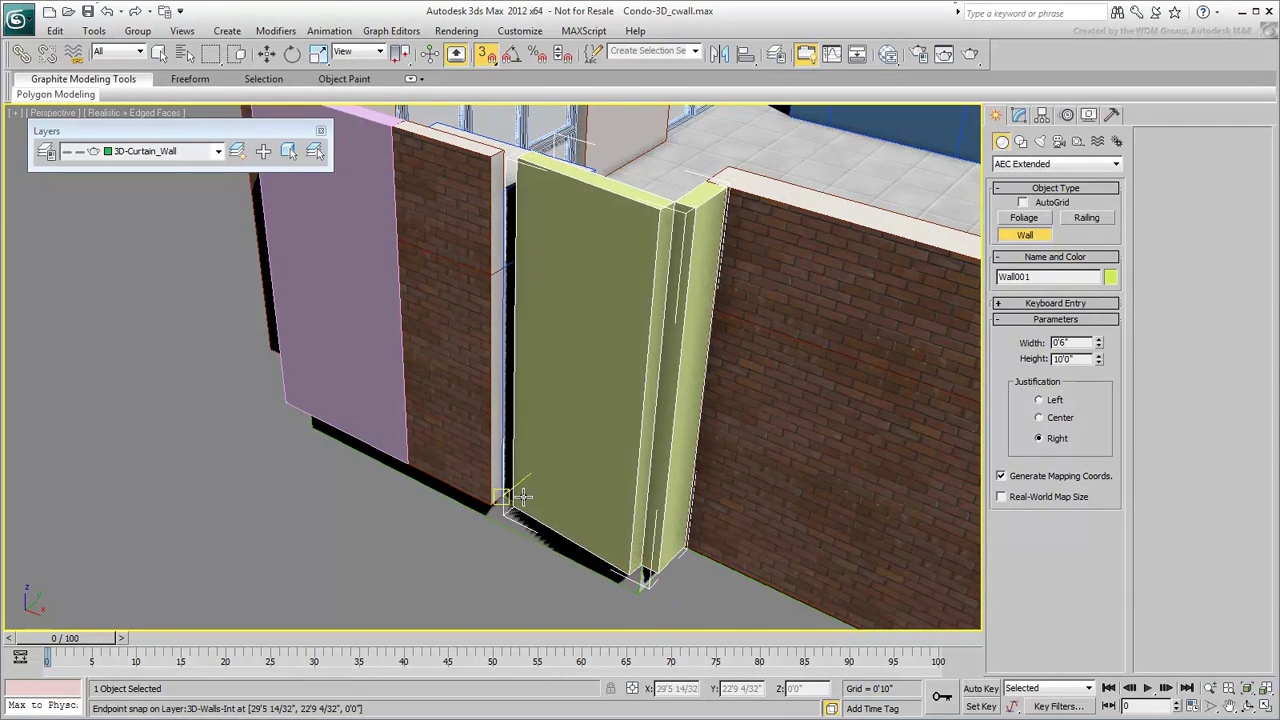
click(472, 528)
Step: Compare the corner edges of both L-shaped walls in wireframe and delete the shelled line wall
scroll(684, 490, up, 5)
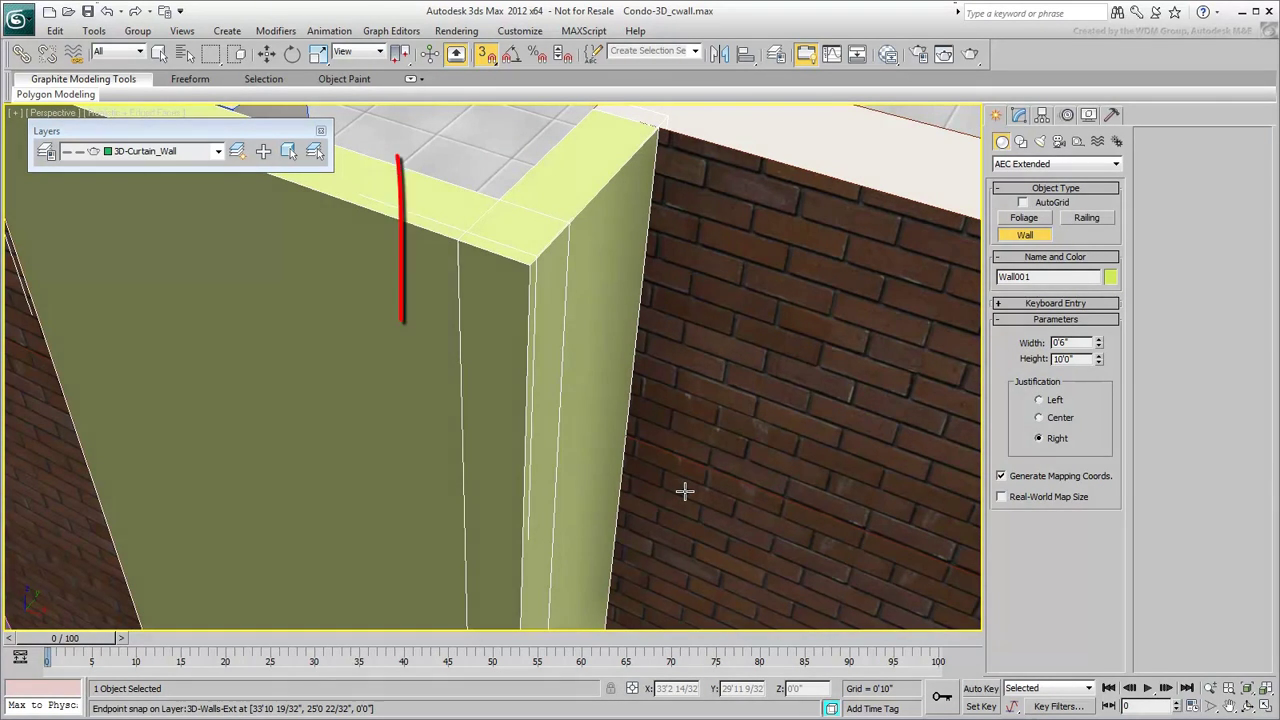
scroll(684, 490, down, 8)
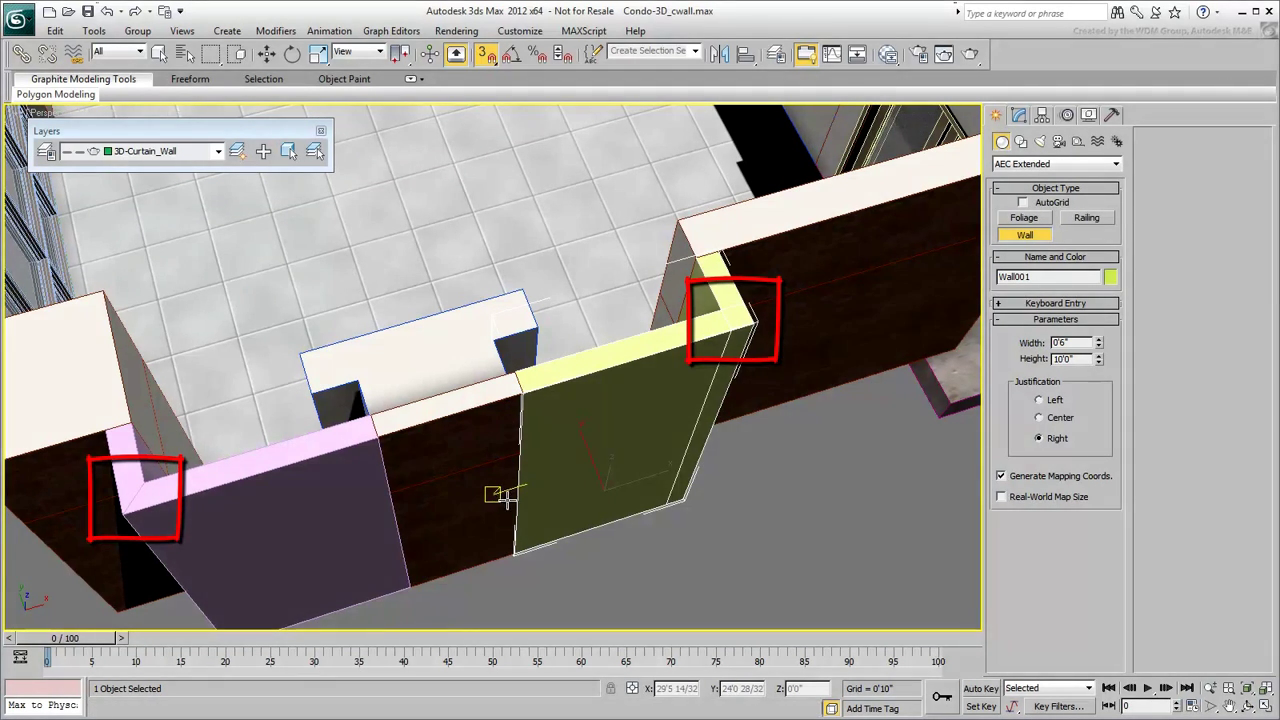
key(F3)
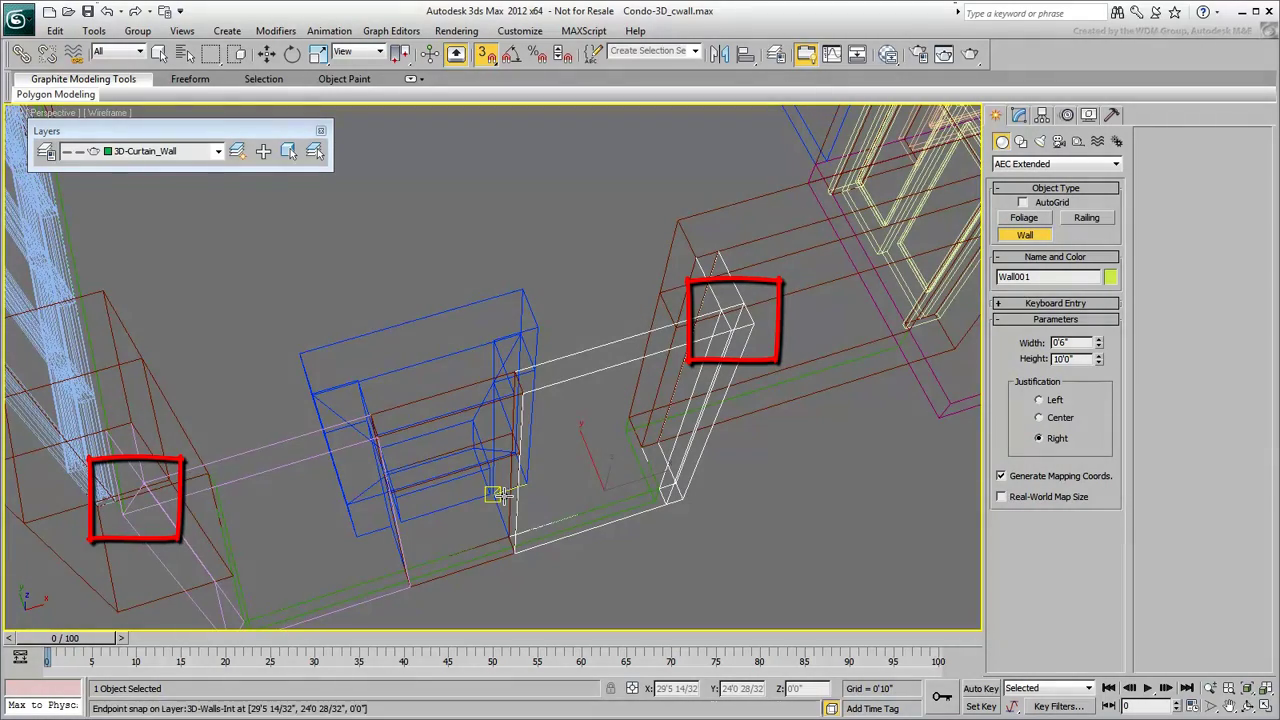
mouse_move(505, 525)
alt+middle_down()
mouse_move(571, 503)
mouse_move(528, 509)
alt+middle_up()
key(F3)
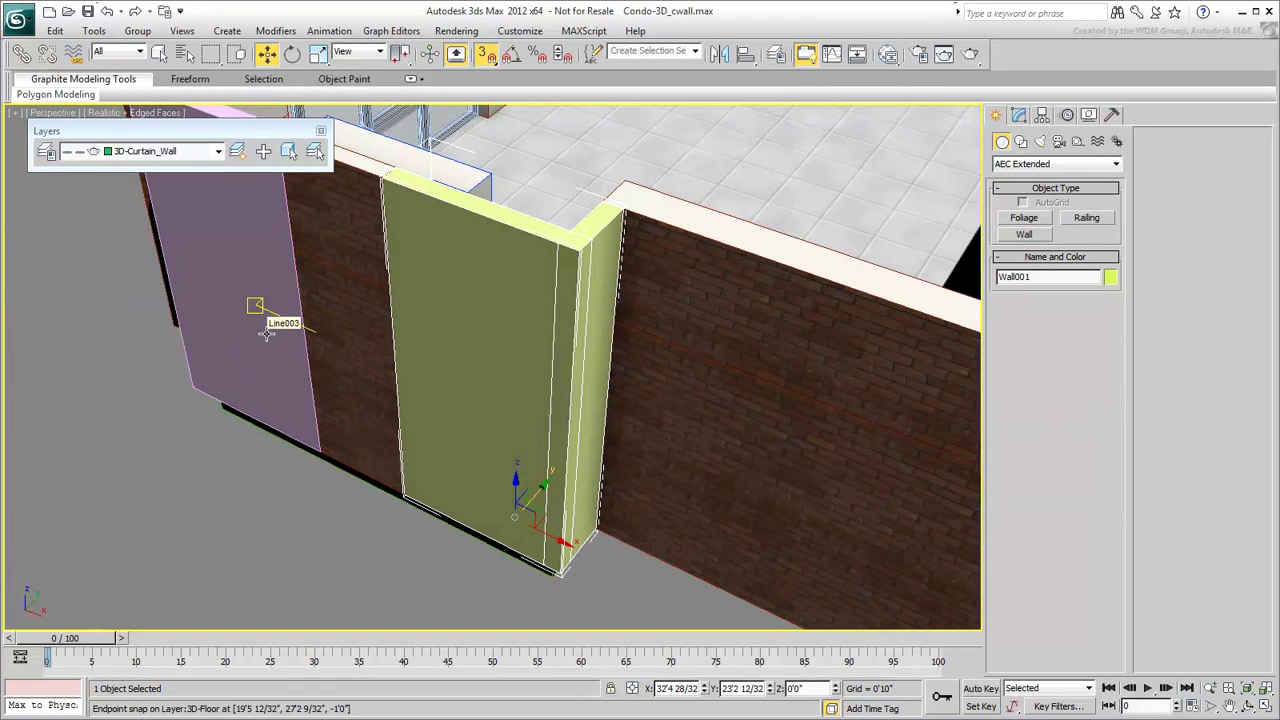
click(266, 334)
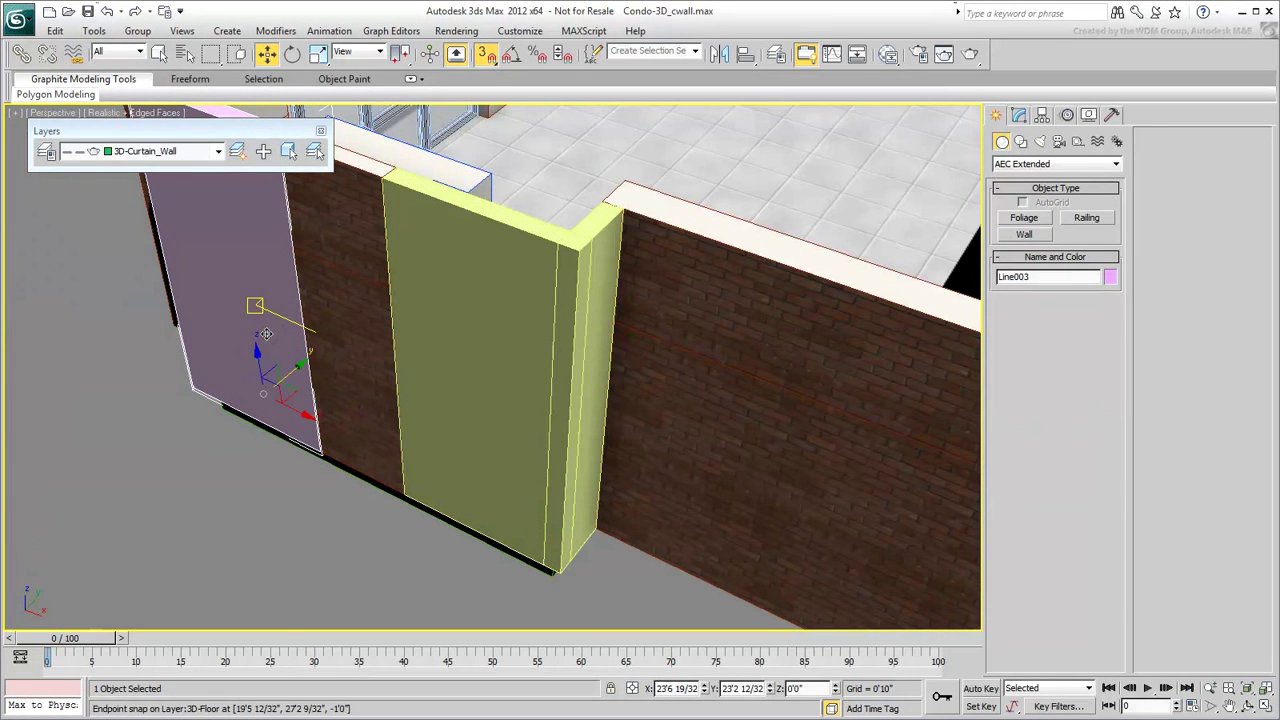
key(Delete)
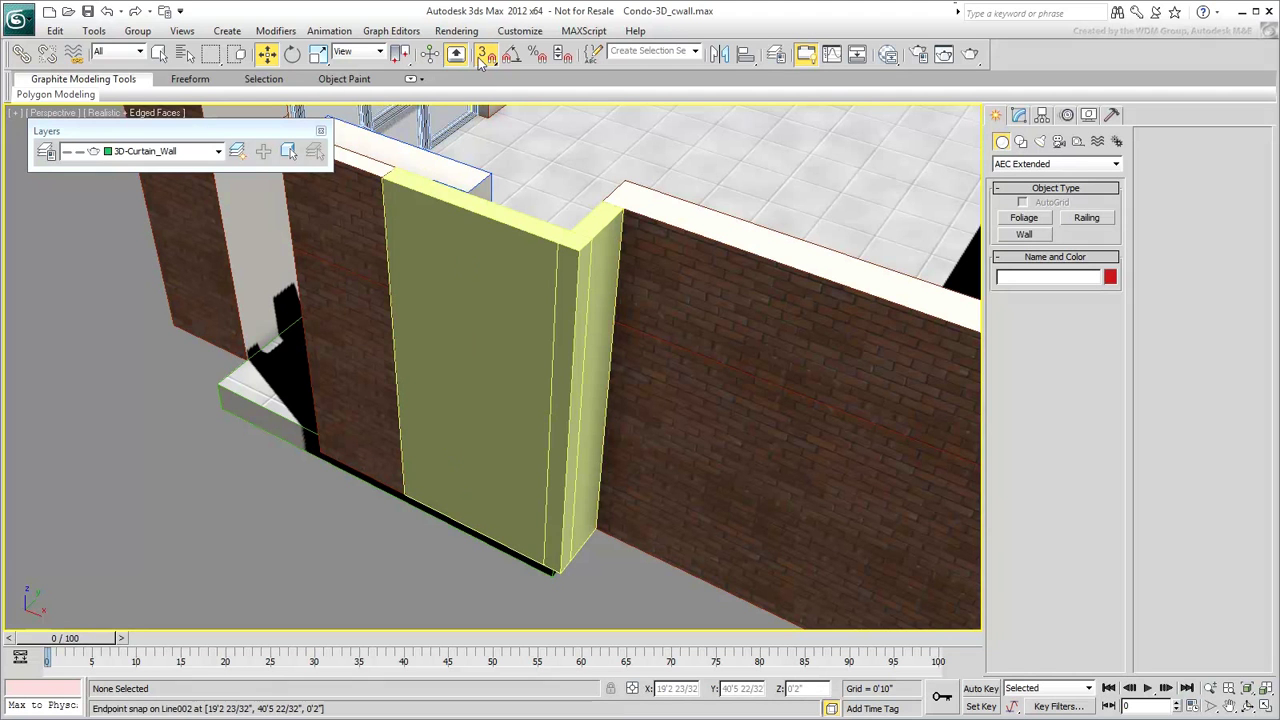
Step: Convert the L-shaped AEC wall to an Editable Poly
click(551, 352)
right_click(551, 356)
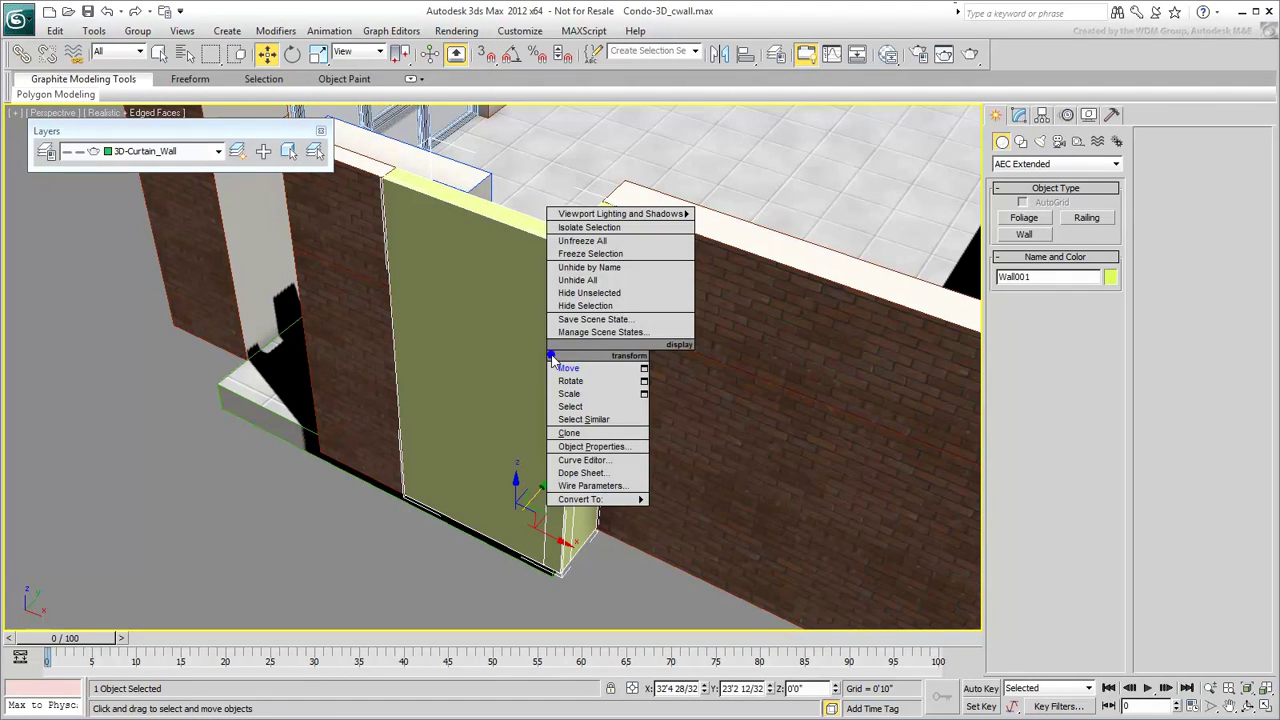
mouse_move(600, 499)
click(712, 511)
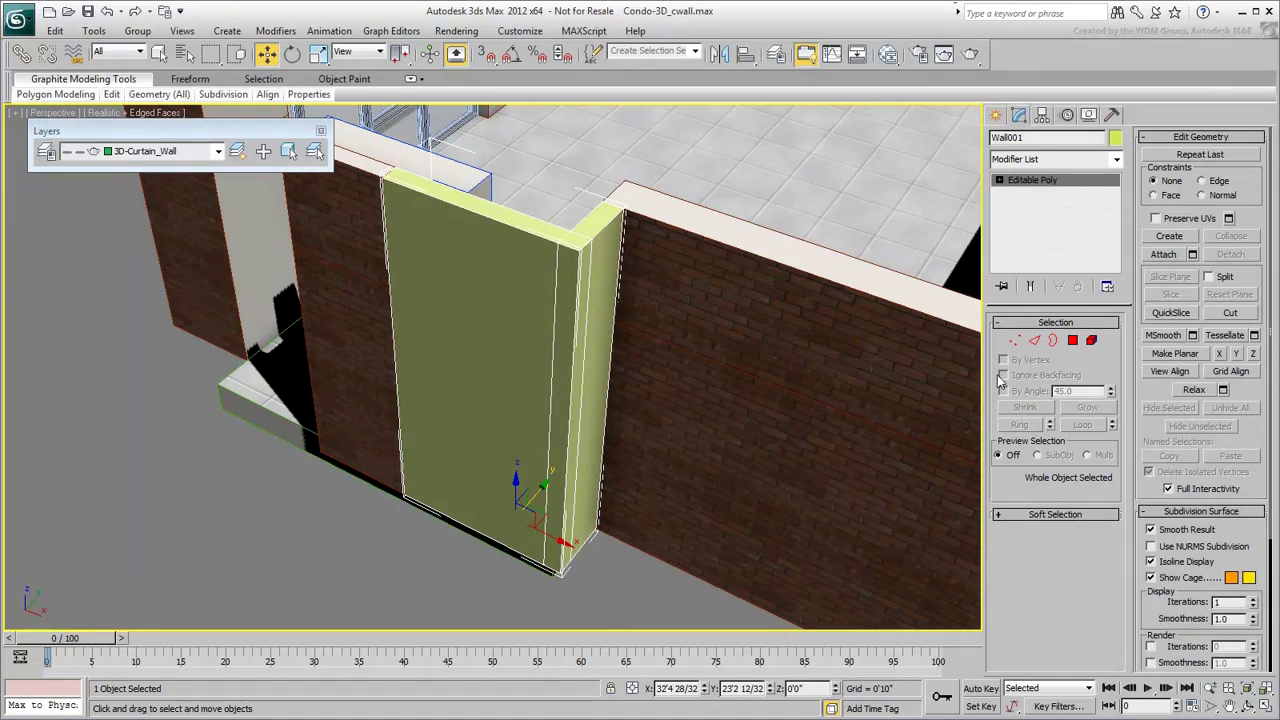
Step: Connect all vertical edges of the L-shaped wall with a horizontal edge loop and set its vertices to a height of 2'6"
click(1035, 342)
alt+middle_drag(645, 564, 648, 513)
drag(690, 329, 264, 394)
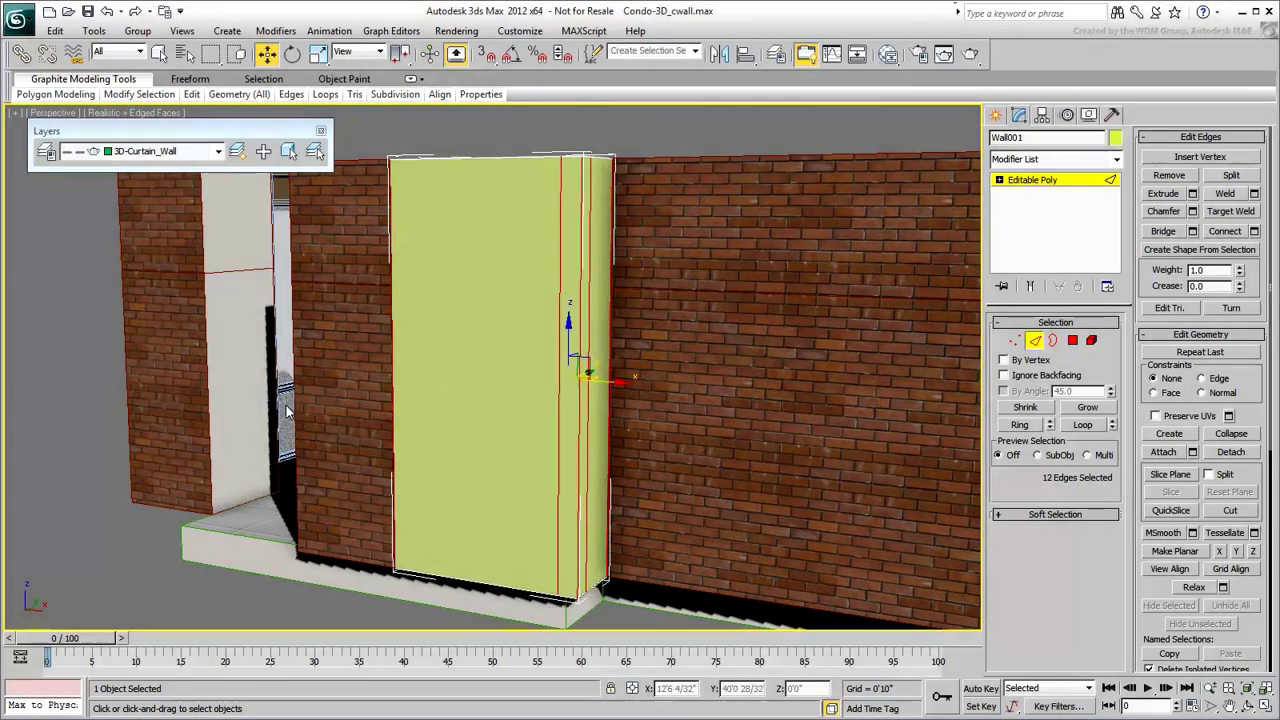
click(1236, 237)
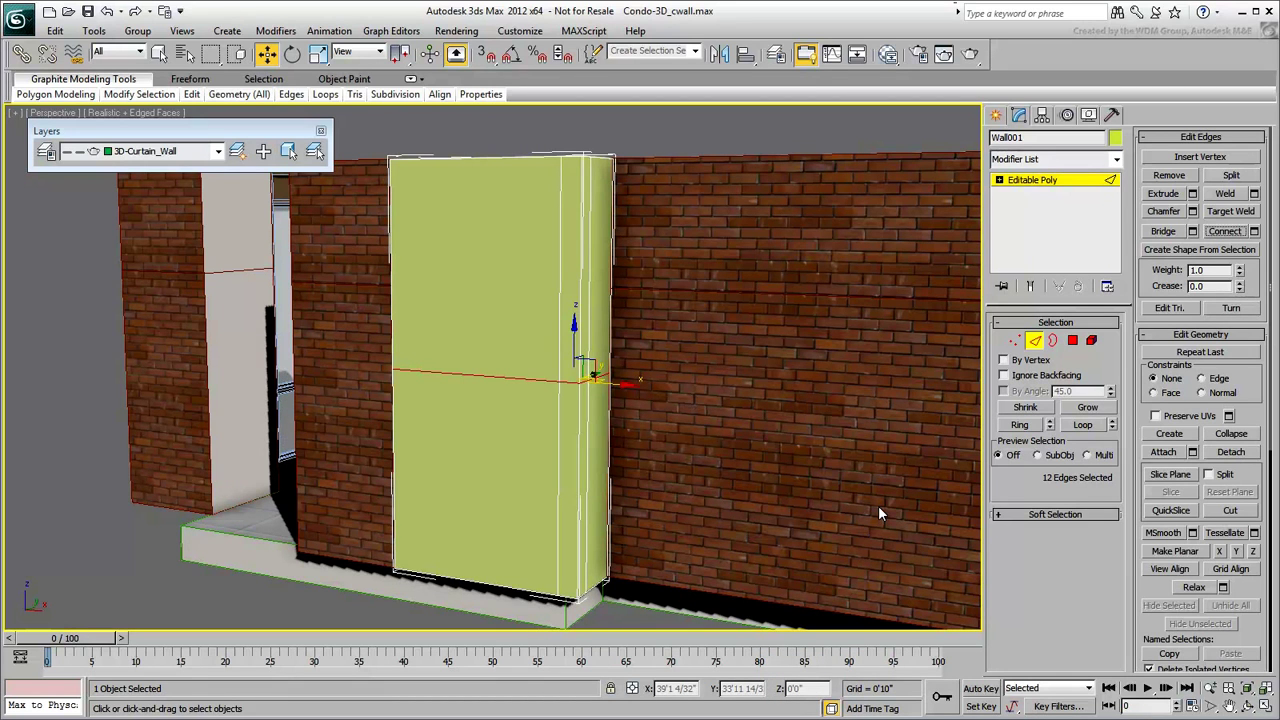
ctrl+click(1015, 342)
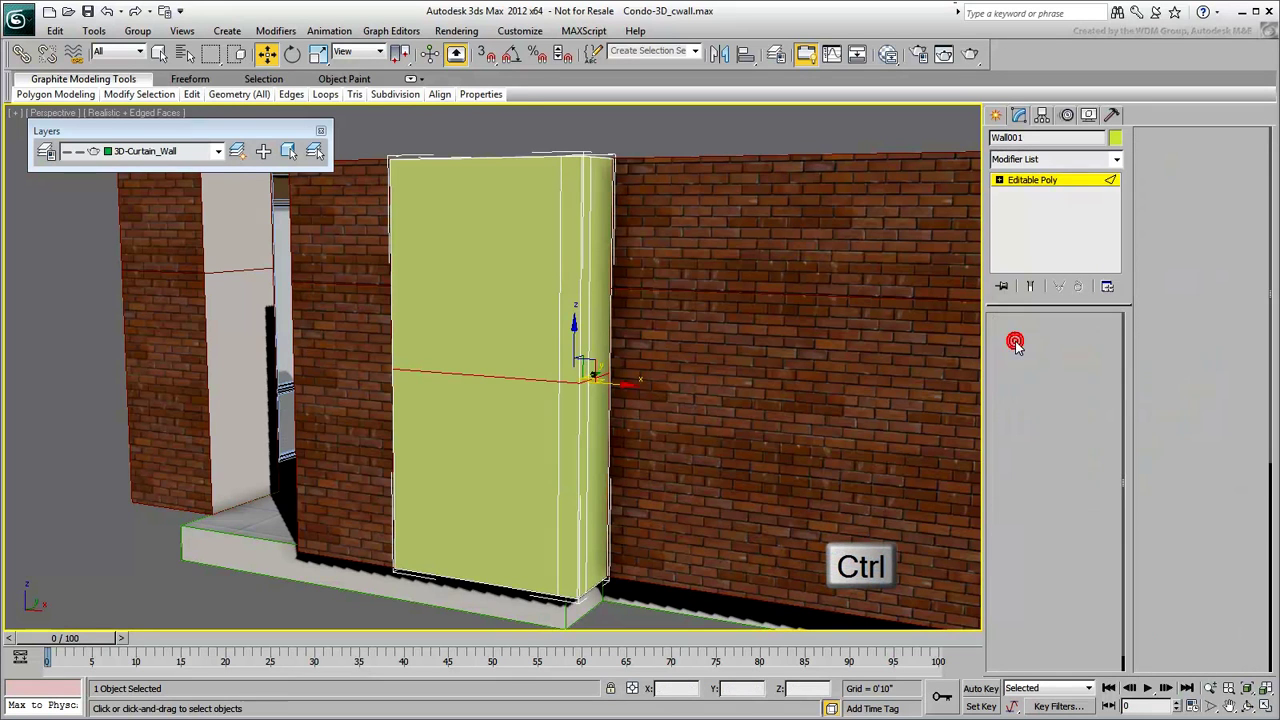
double_click(813, 688)
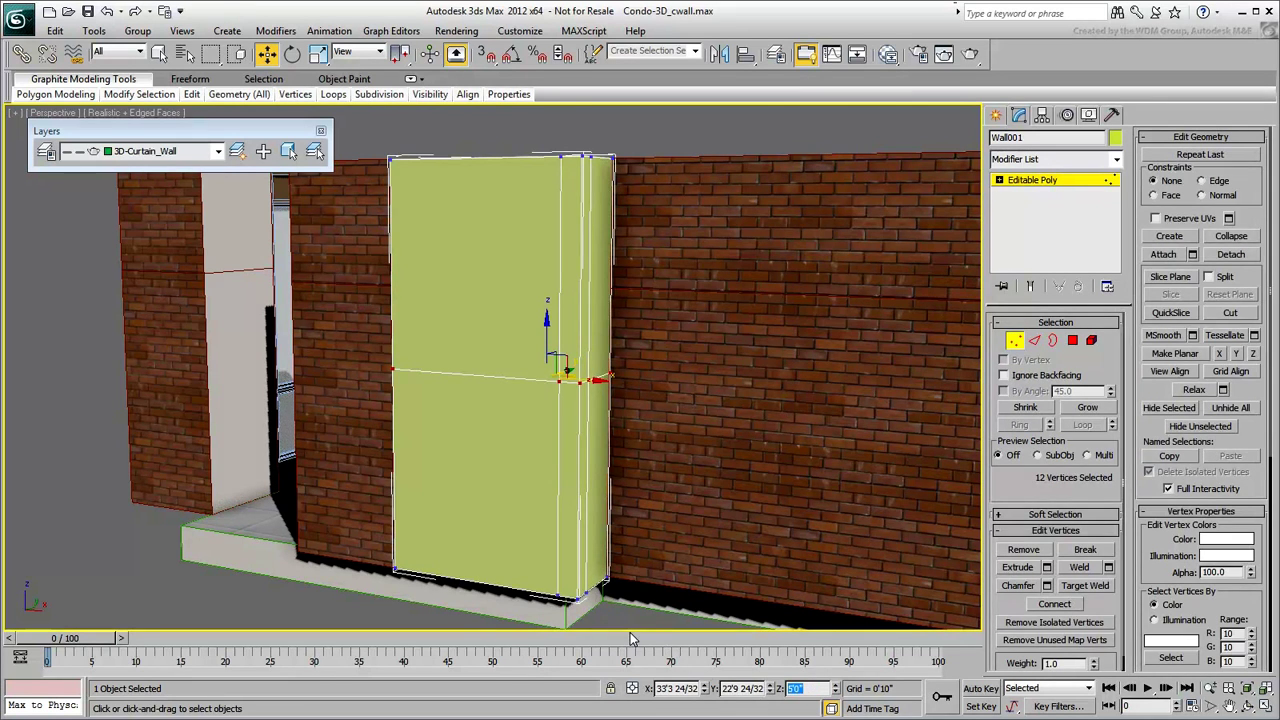
text(2'6)
key(Return)
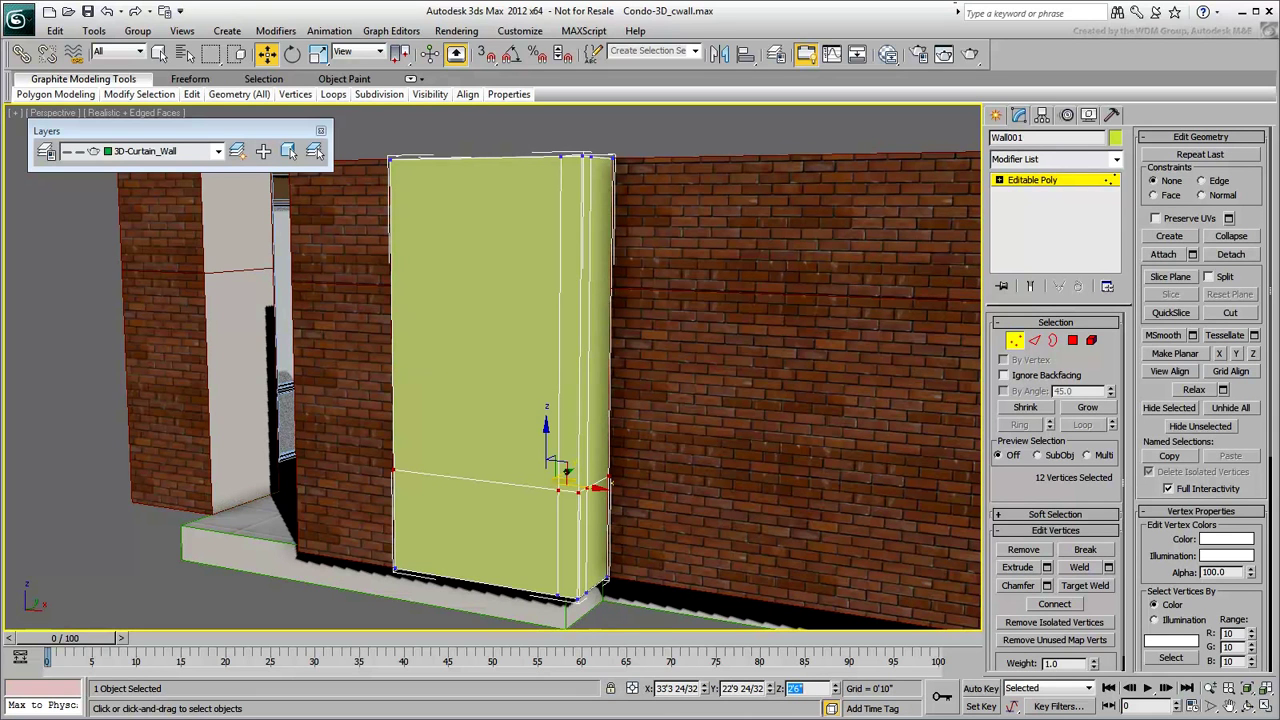
Step: Connect the vertical edges above the lower loop, set the new loop's height to 9', and leave vertex editing
click(1034, 341)
drag(661, 290, 314, 338)
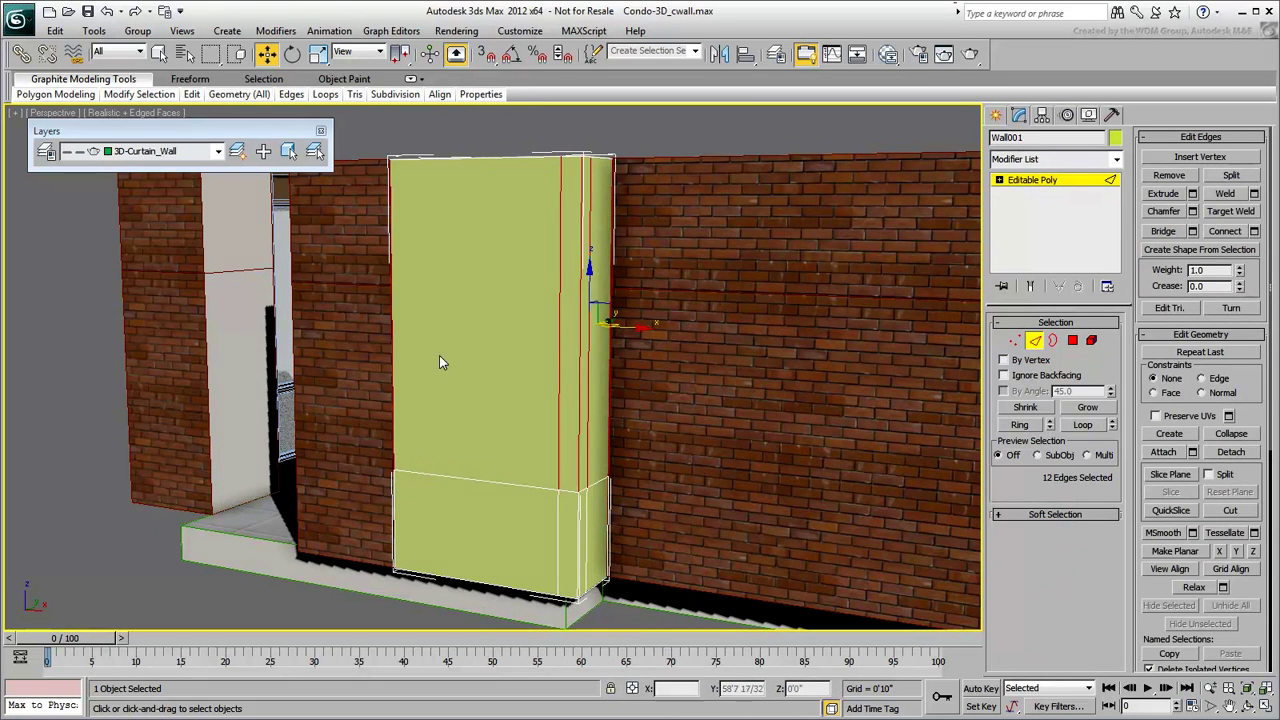
click(1225, 231)
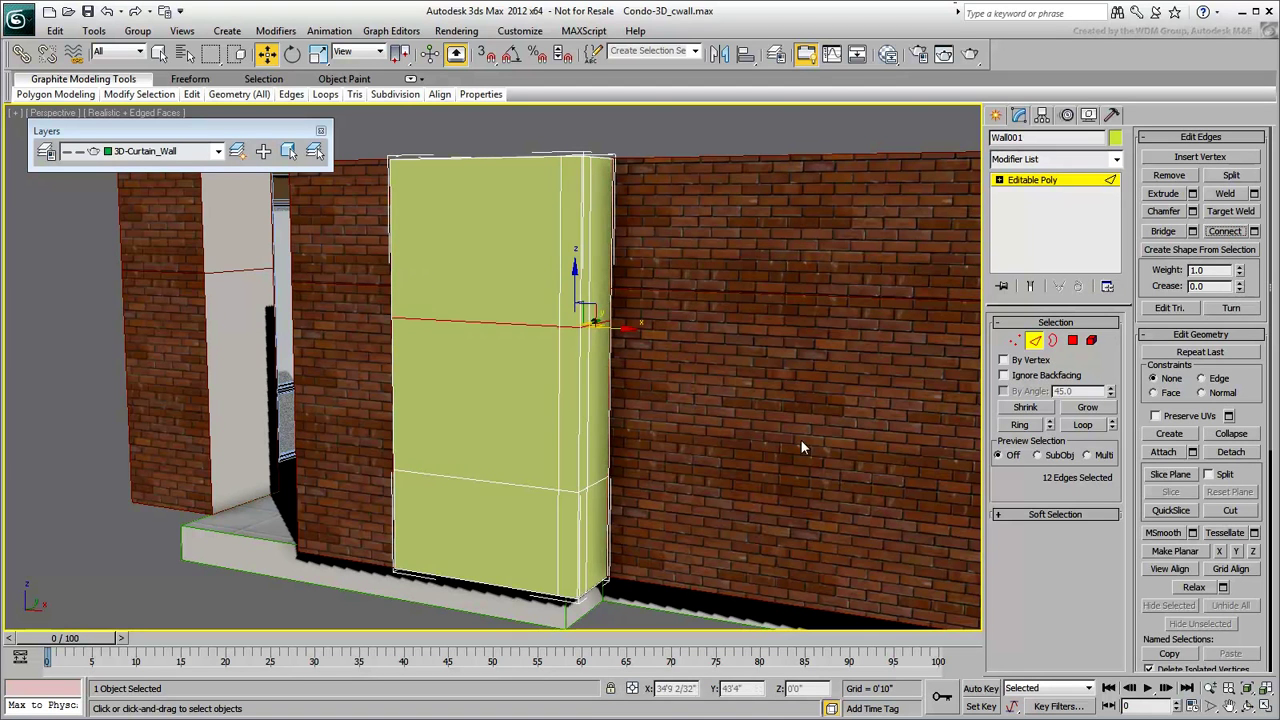
click(1014, 341)
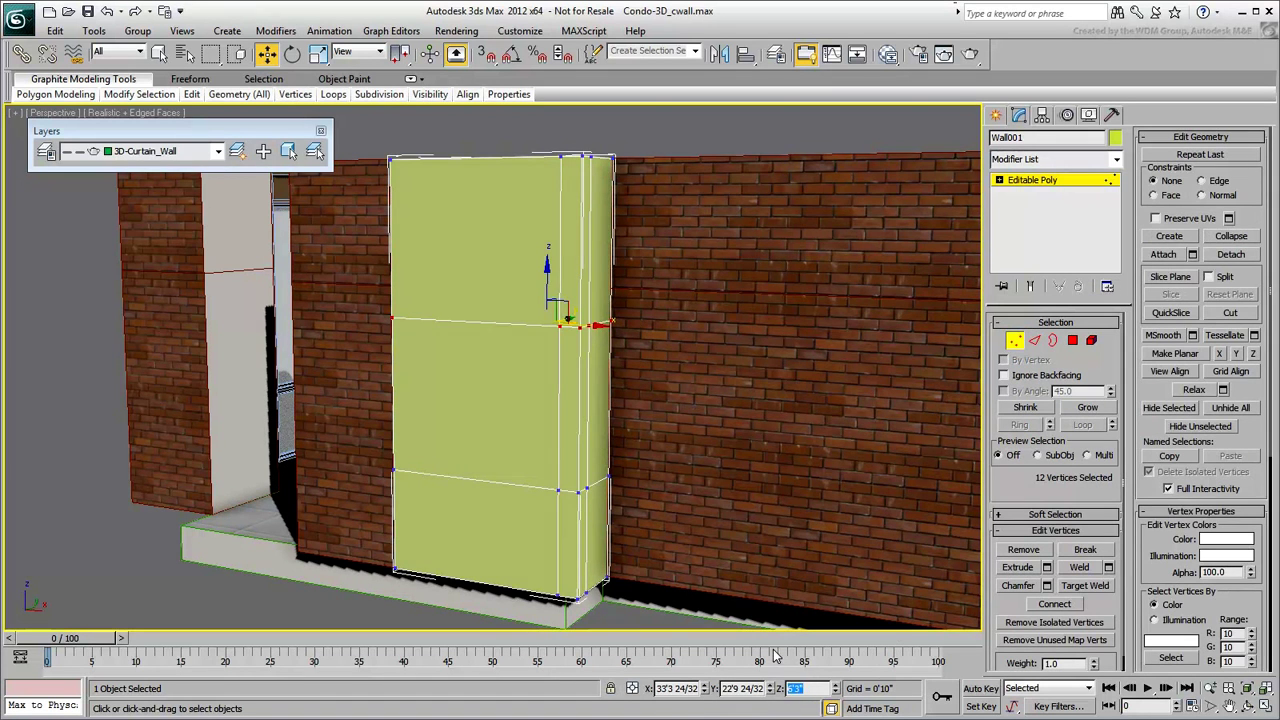
text(9')
key(Return)
click(1014, 341)
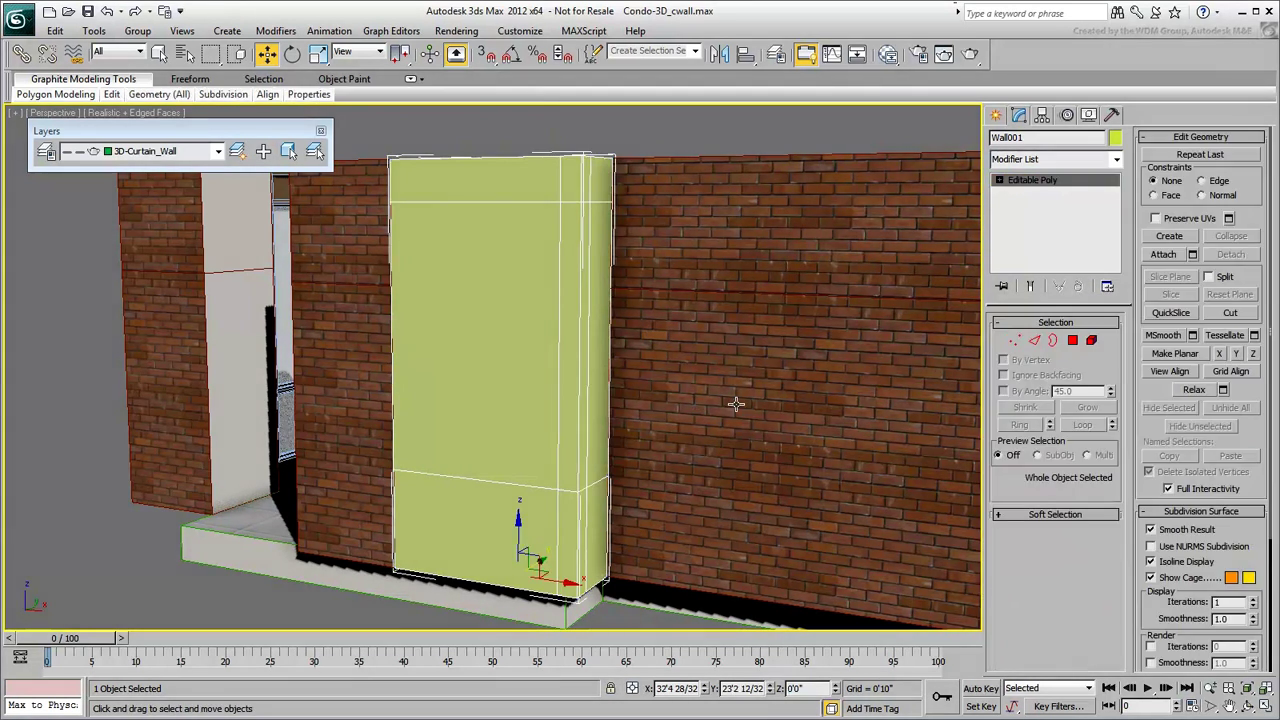
Step: Select the six exterior panel polygons on both sides of the L-shaped wall, leaving out the narrow corner strips
alt+middle_drag(734, 403, 665, 408)
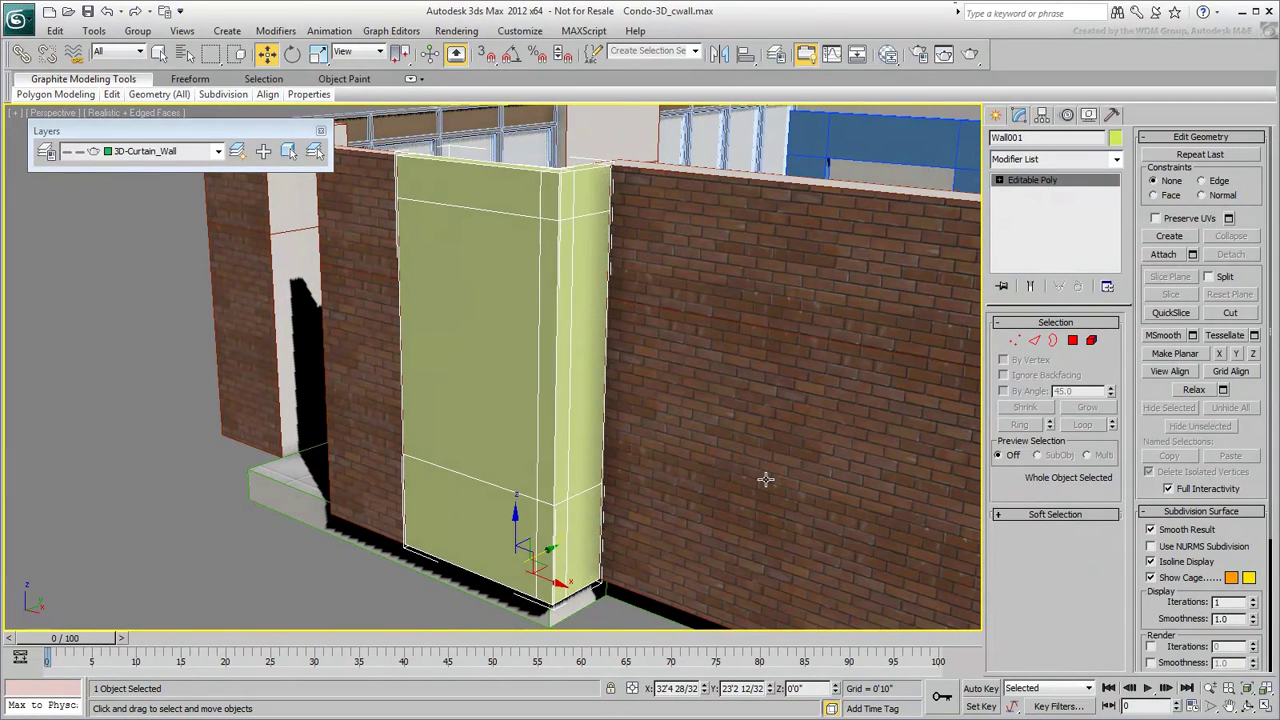
click(1073, 340)
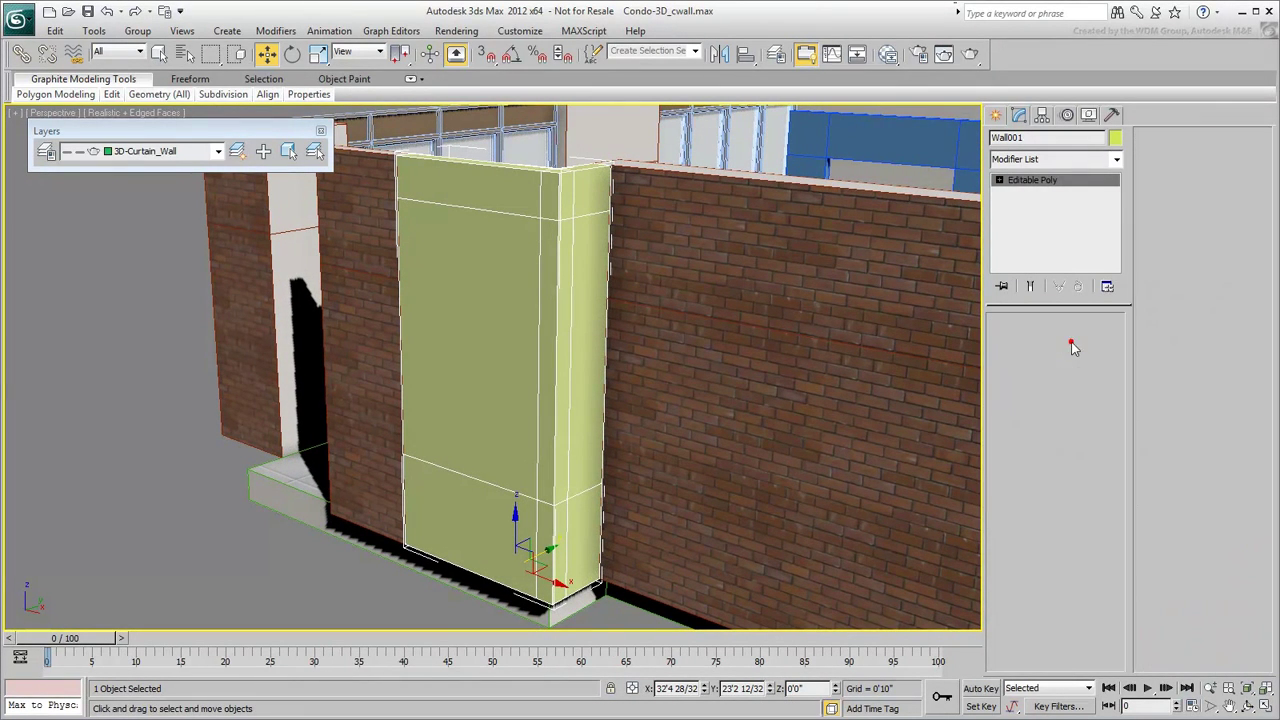
click(479, 195)
ctrl+click(479, 312)
ctrl+click(455, 513)
ctrl+click(591, 533)
ctrl+click(592, 423)
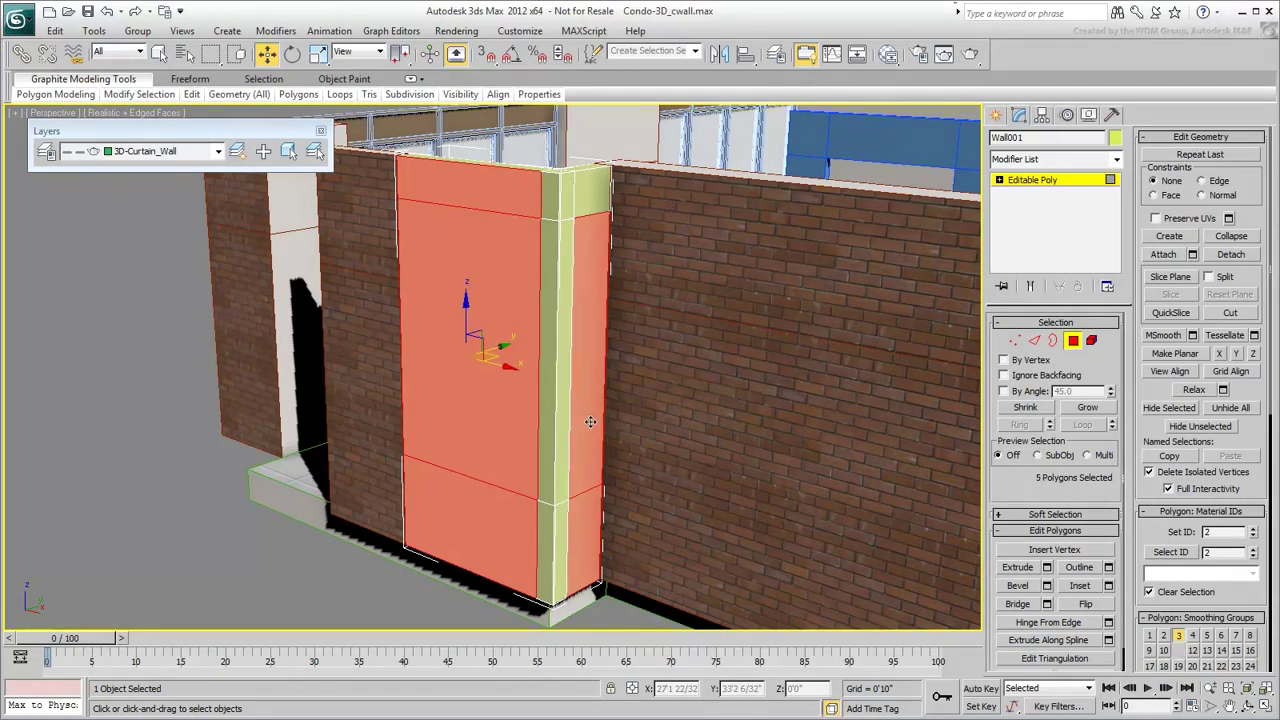
ctrl+click(596, 205)
Step: Add the six matching interior panel polygons of the L-shaped wall to the selection
alt+middle_drag(596, 205, 515, 222)
ctrl+click(479, 190)
ctrl+click(476, 400)
ctrl+click(475, 478)
ctrl+click(510, 472)
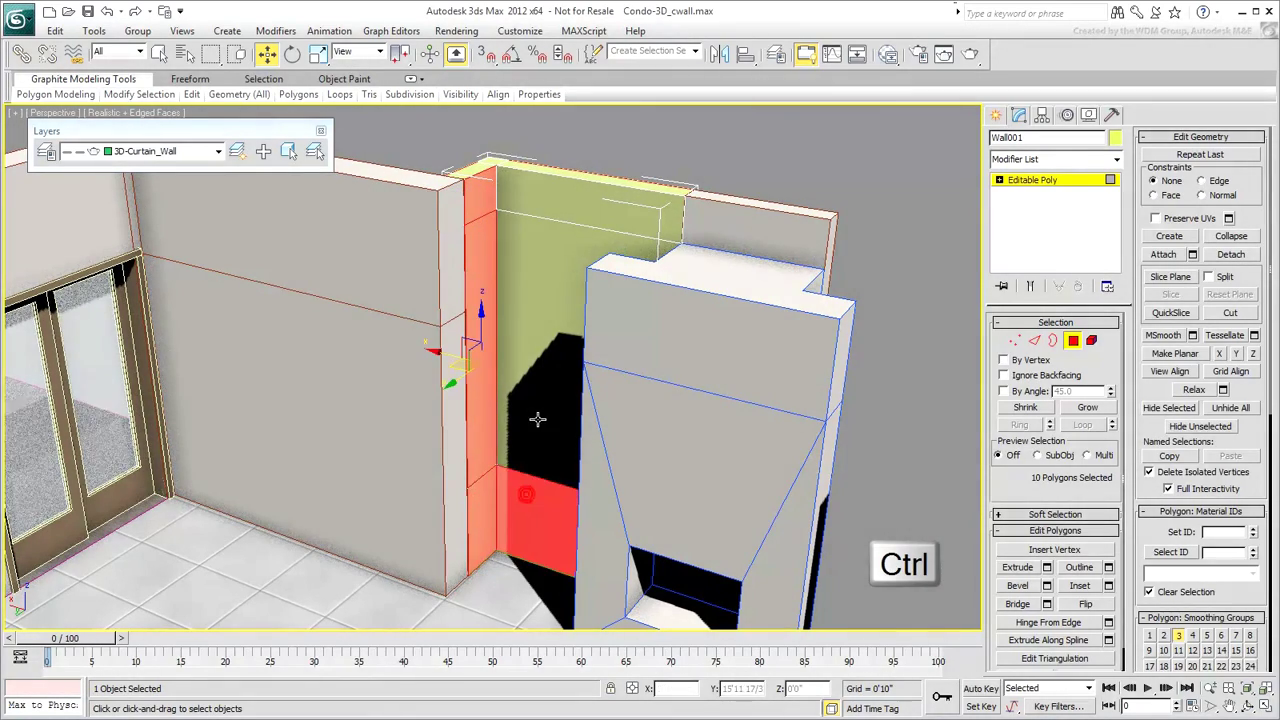
ctrl+click(540, 412)
ctrl+click(576, 201)
alt+middle_drag(576, 201, 434, 327)
scroll(473, 295, up, 4)
middle_drag(492, 363, 472, 481)
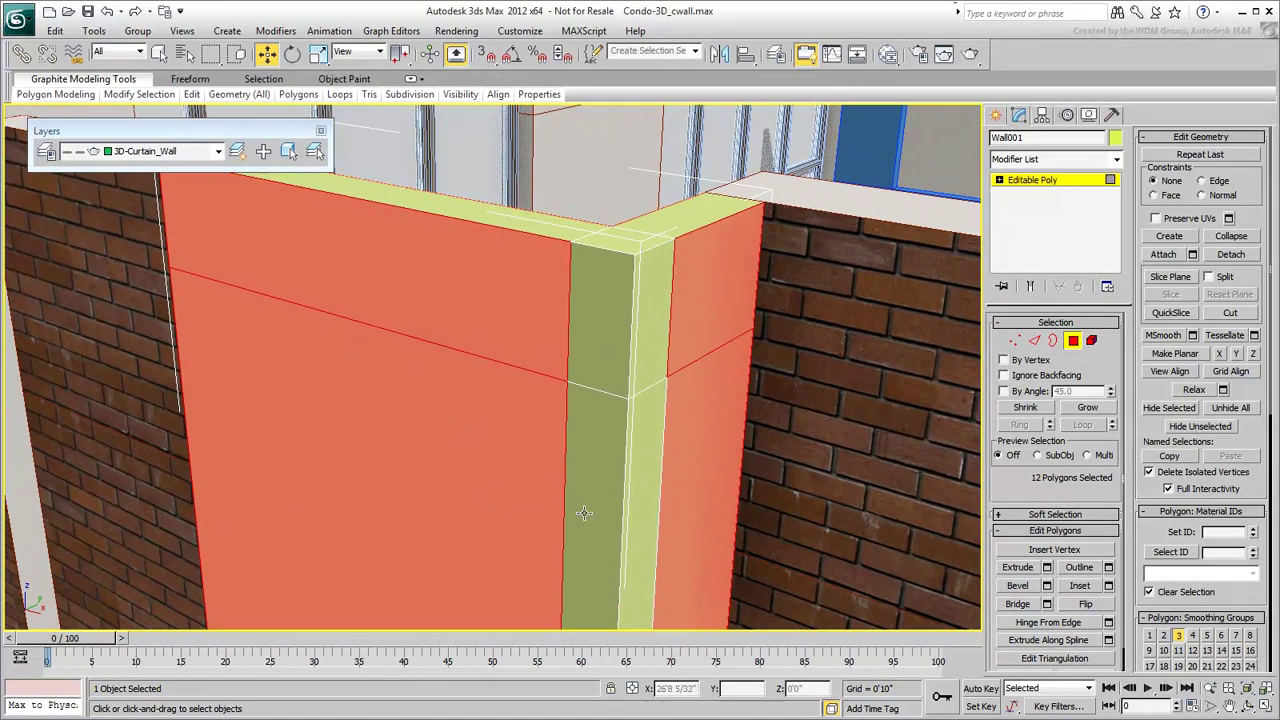
Step: Inset the twelve selected interior and exterior panel polygons of the L-shaped wall using the By Polygon option
click(1108, 585)
click(519, 375)
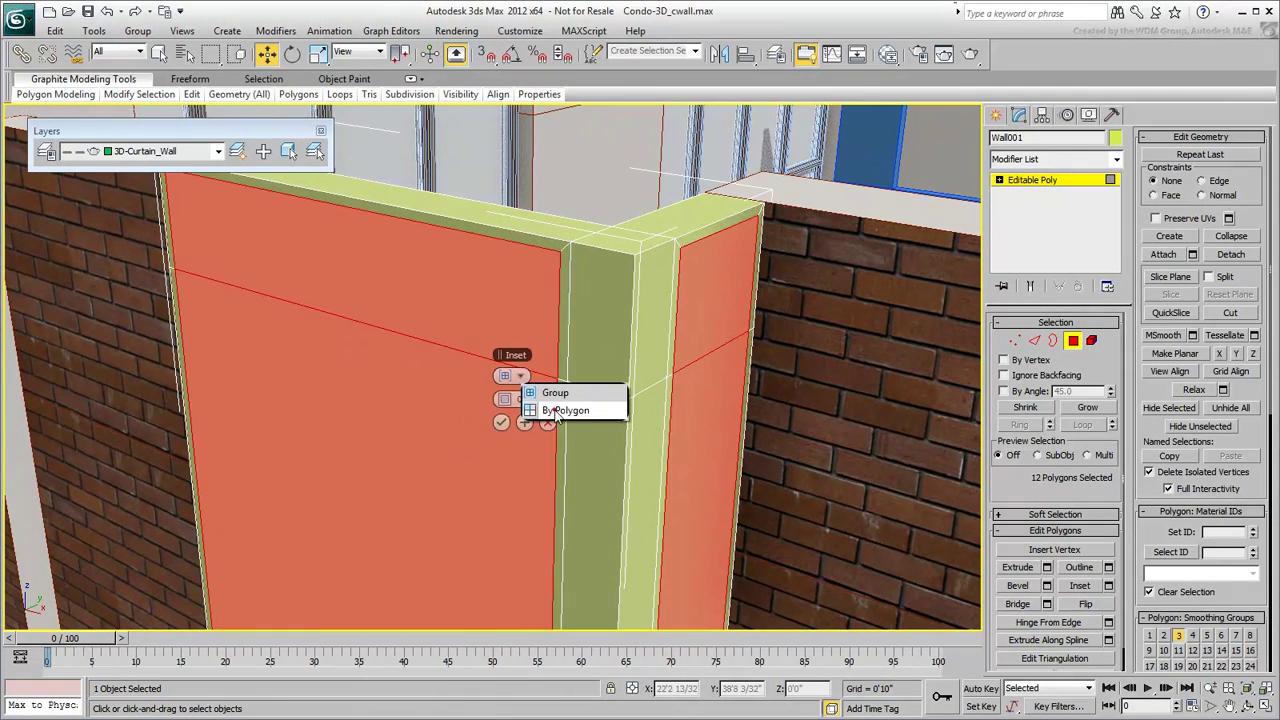
click(553, 408)
click(502, 423)
Step: Extrude the twelve inset panel polygons by -1" to recess them within the frame
click(1046, 568)
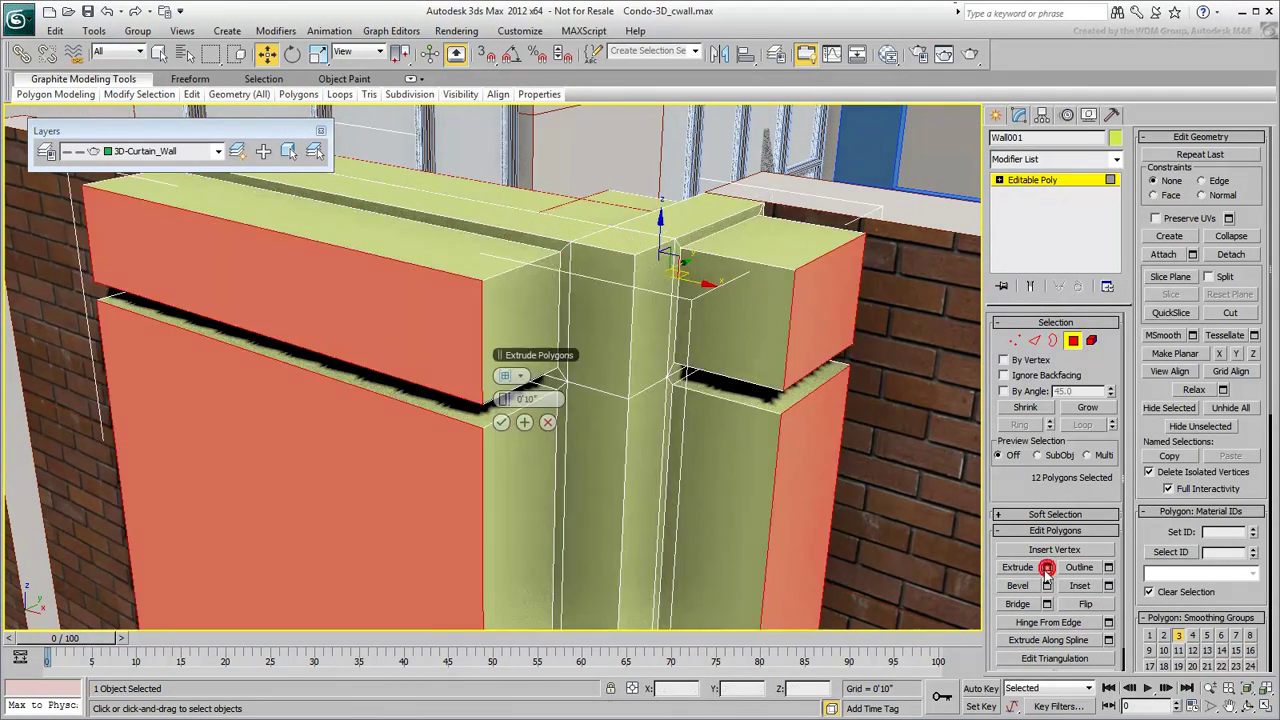
text(-1)
key(Return)
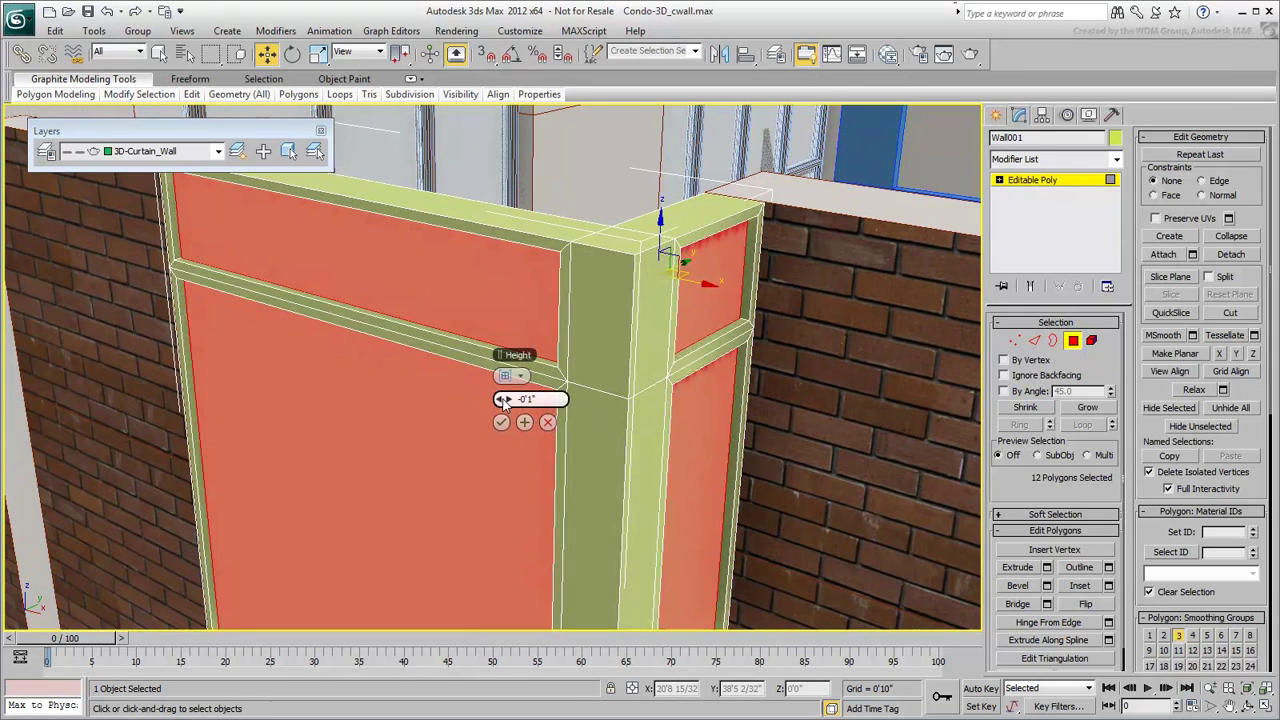
alt+middle_drag(565, 410, 563, 392)
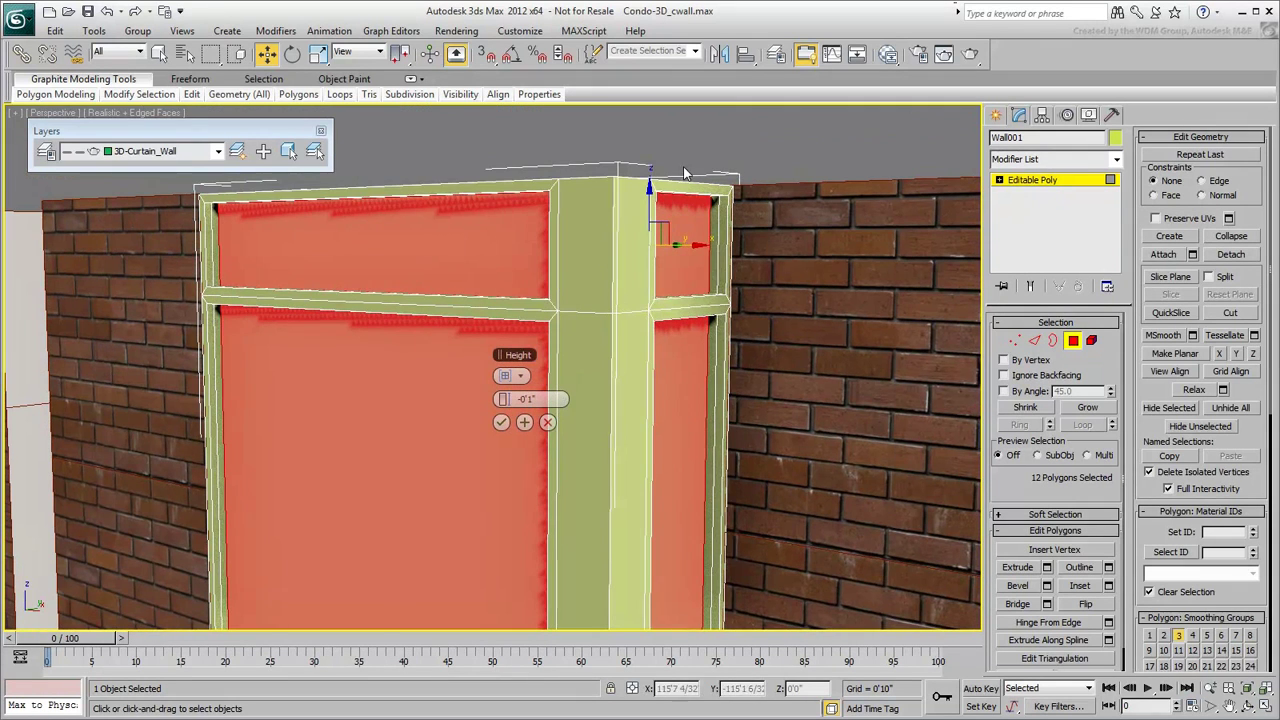
alt+drag(445, 223, 423, 254)
alt+middle_drag(496, 484, 524, 475)
click(501, 423)
Step: With the upper panels deselected, inset the remaining eight panel polygons 1" by polygon and extrude them inward
click(1108, 586)
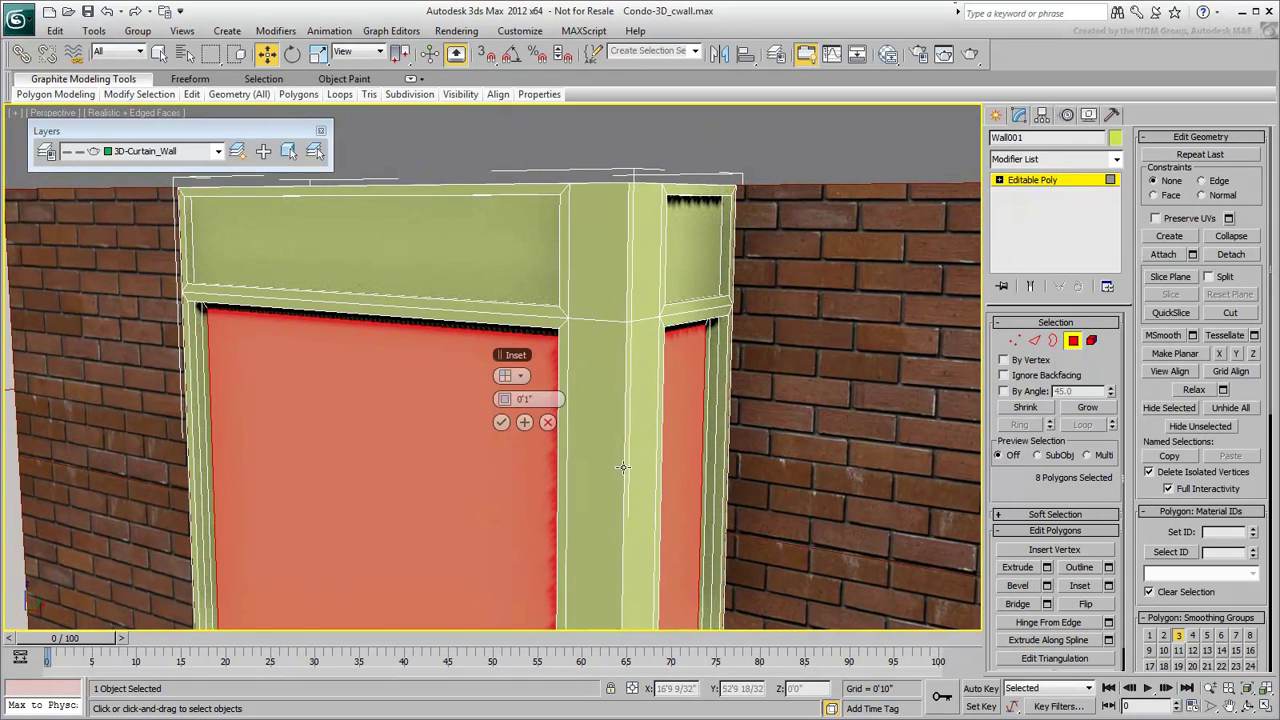
click(501, 422)
click(1047, 567)
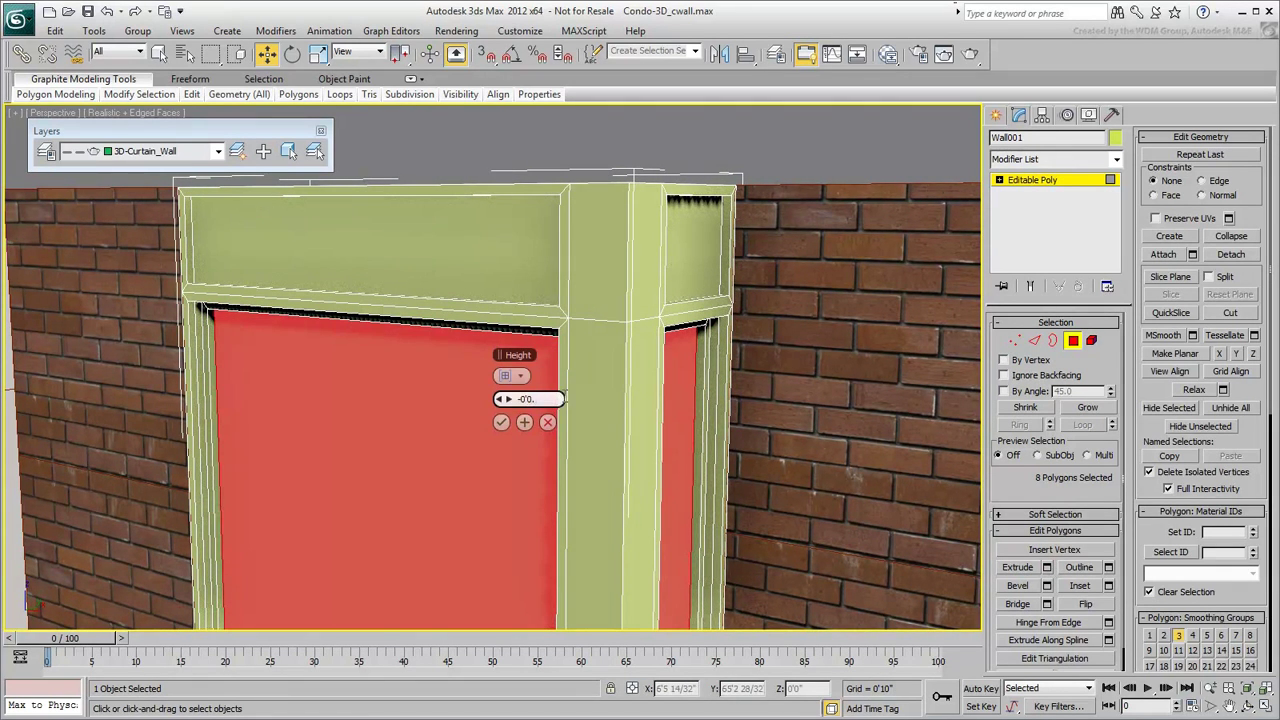
key(Return)
click(501, 422)
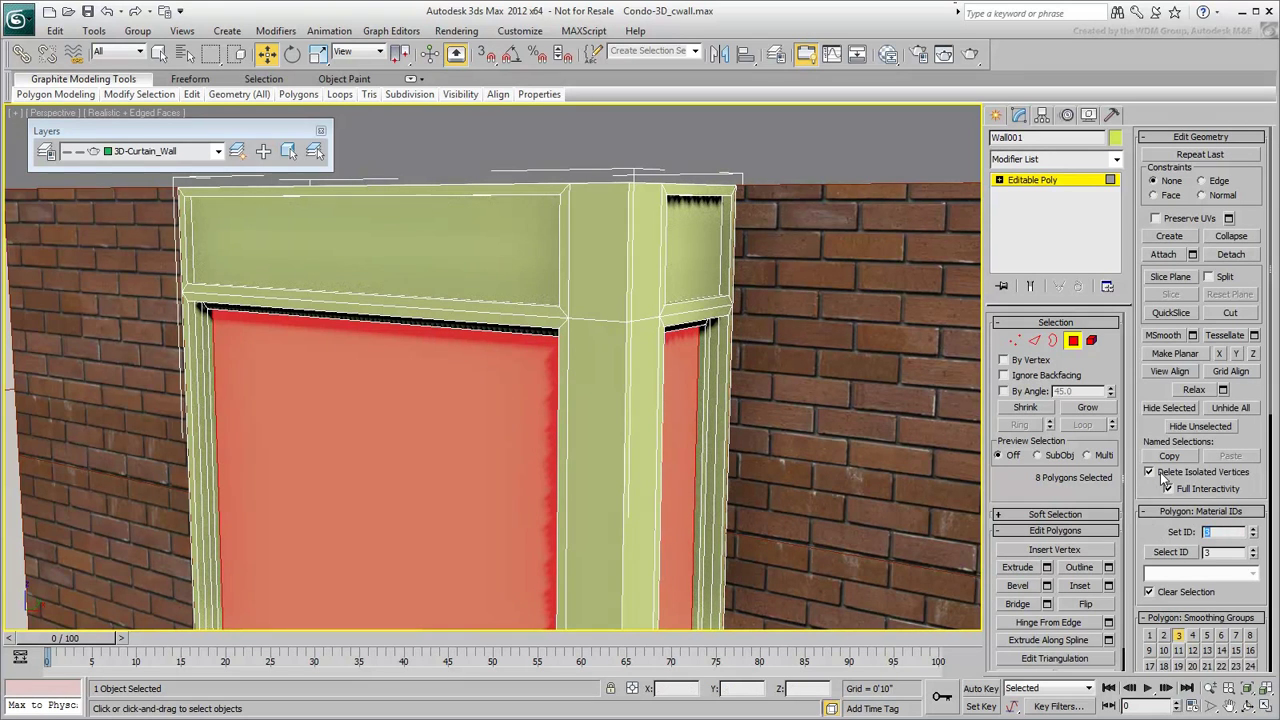
Step: Assign material ID 3 to the recessed glass polygons and ID 1 to all other polygons, and leave polygon editing
click(55, 31)
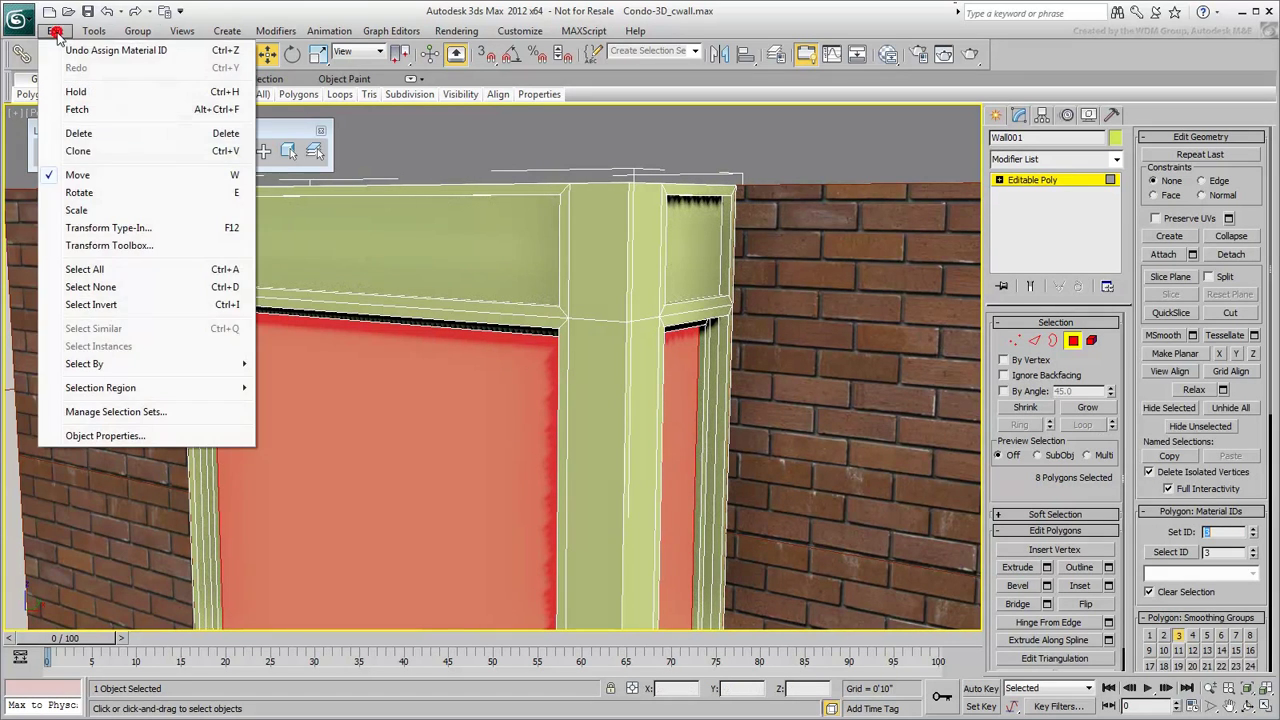
click(91, 304)
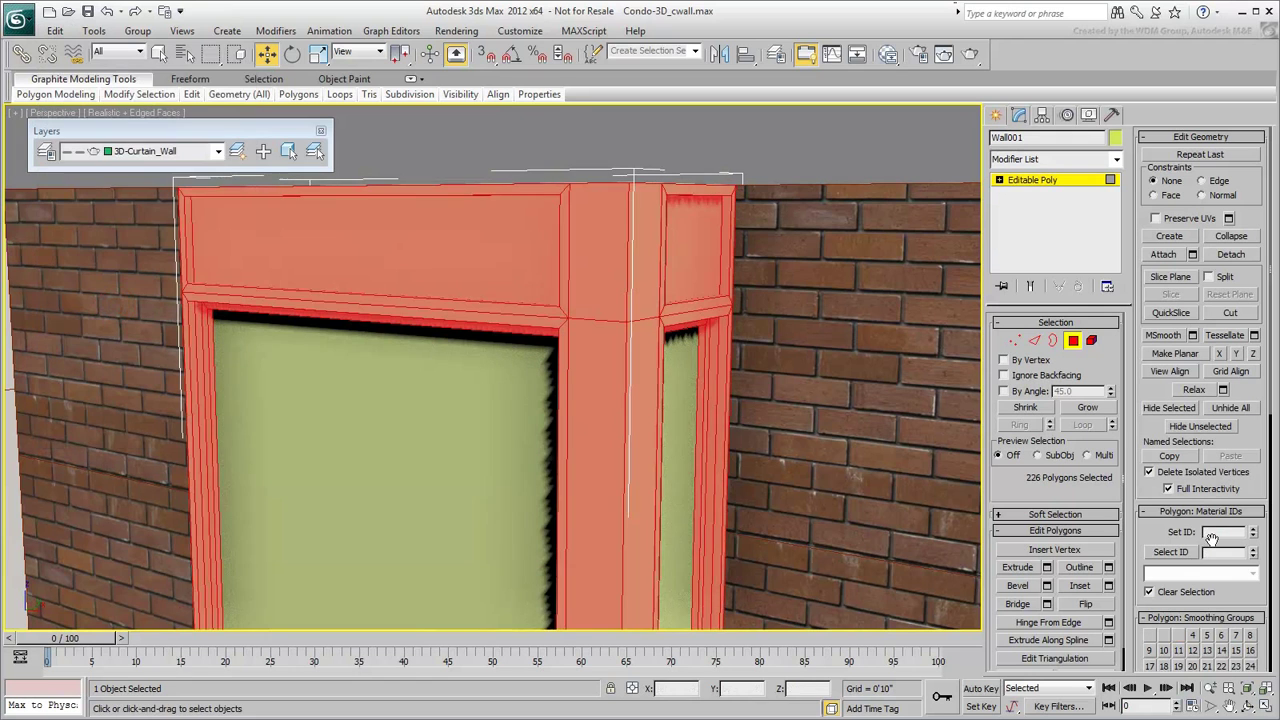
click(1073, 340)
Step: Apply the Multi/Sub-Object material Material #52 from the Slate Material Editor to the L-shaped curtain wall and close the editor
scroll(524, 490, down, 10)
scroll(524, 490, down, 1)
click(888, 54)
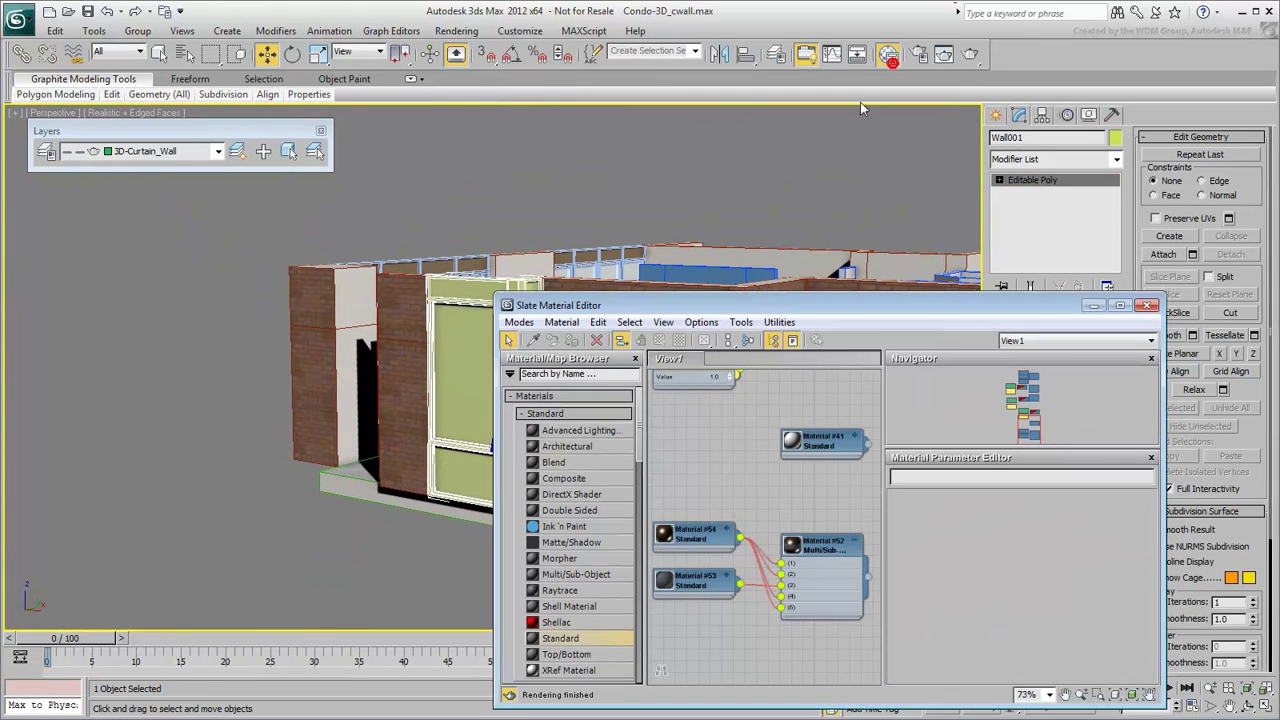
drag(866, 575, 456, 386)
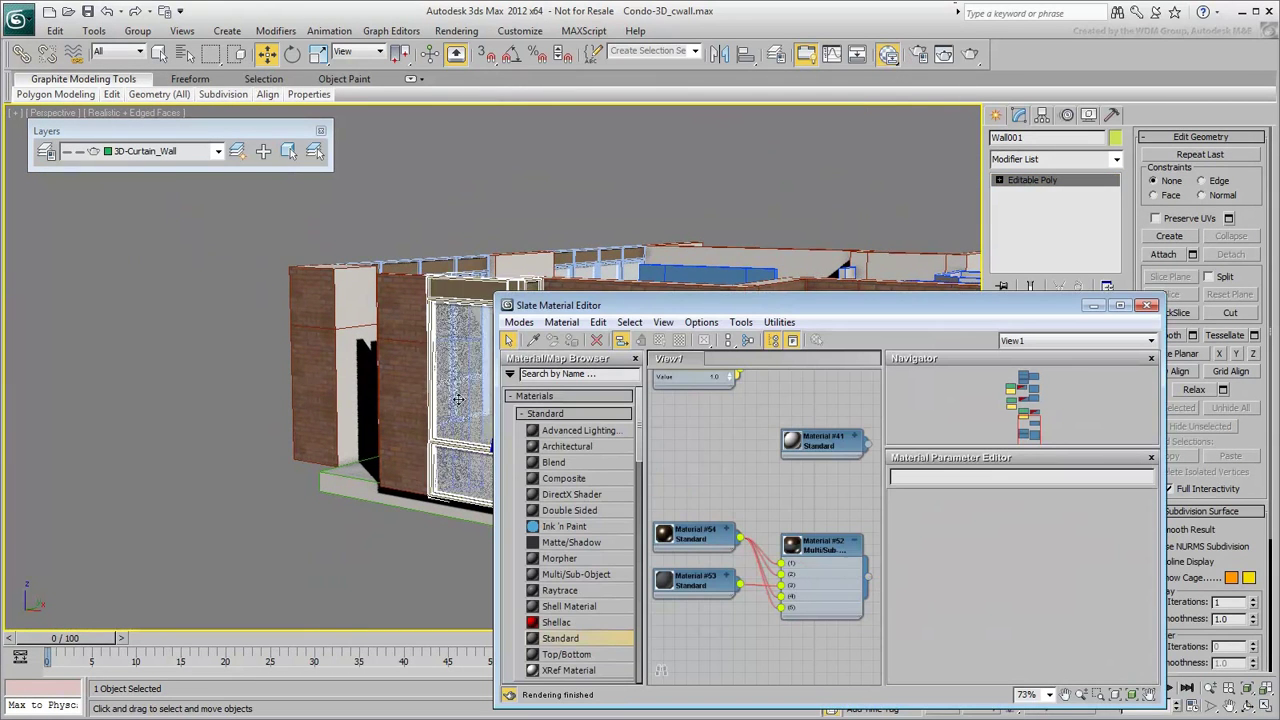
click(1148, 307)
Step: Mirror the L-shaped curtain wall about the X axis as an instance
alt+middle_drag(457, 477, 781, 586)
scroll(781, 586, up, 4)
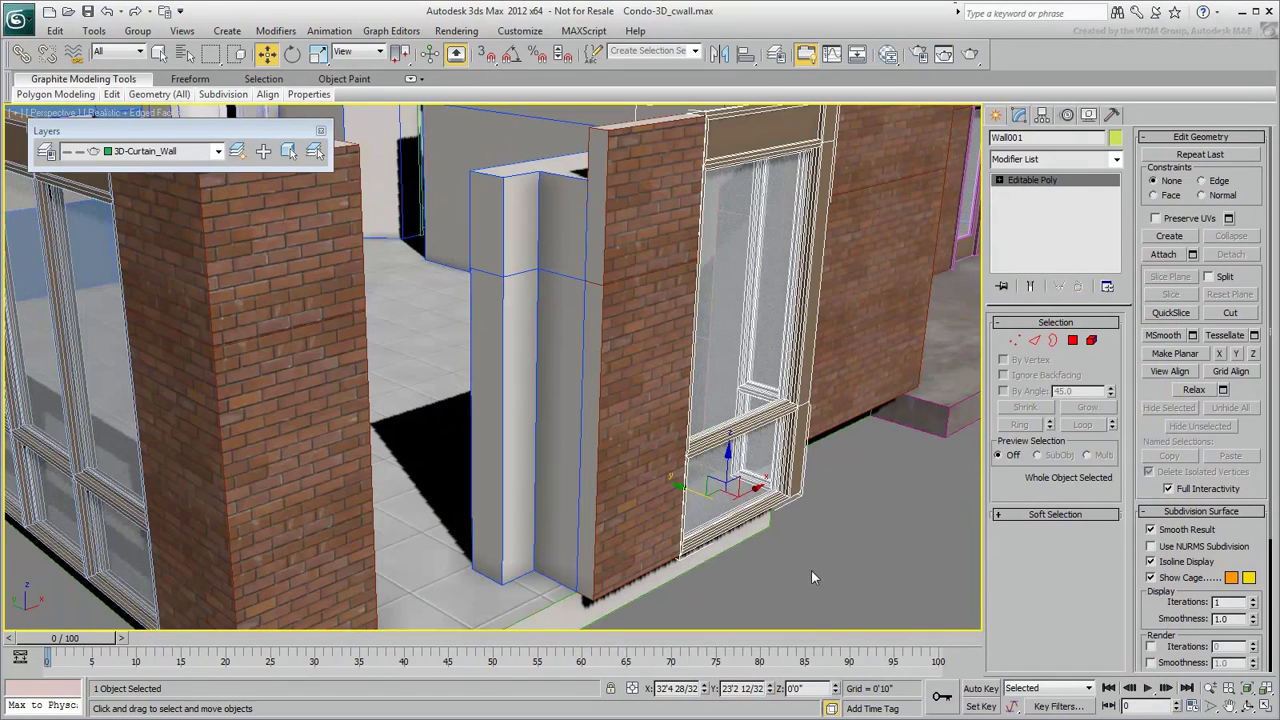
click(719, 54)
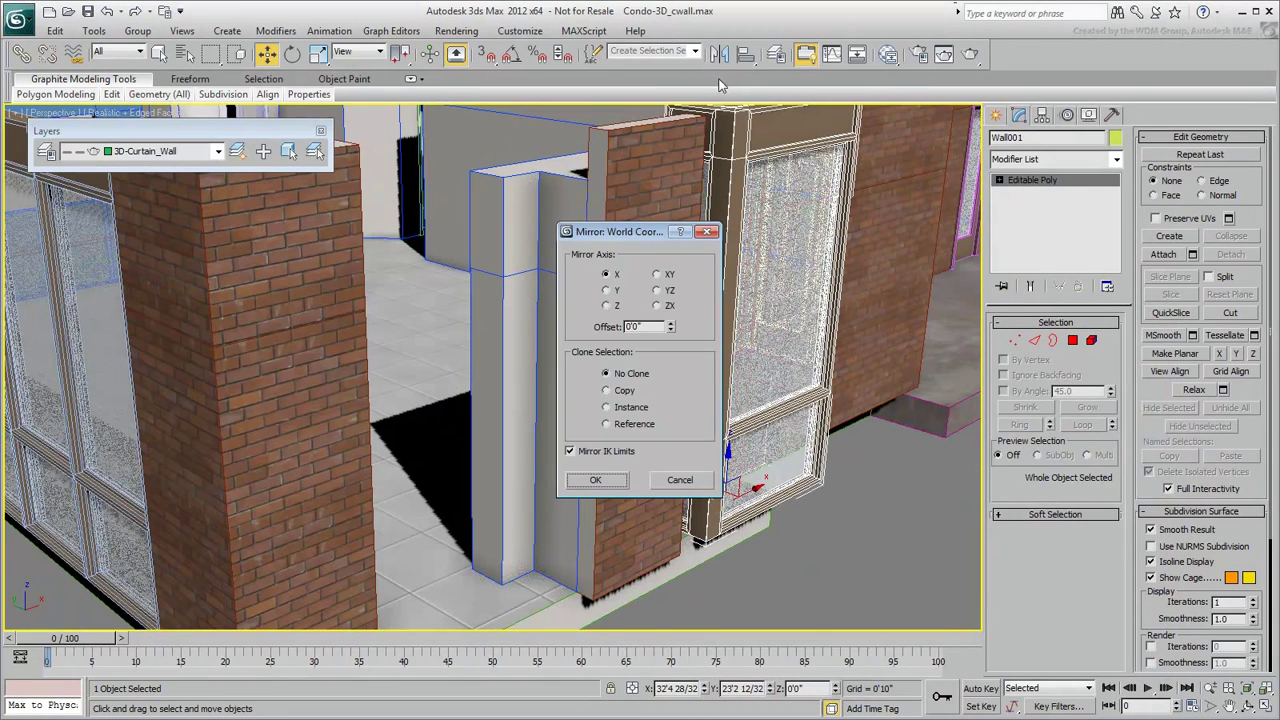
click(620, 407)
click(595, 480)
Step: Move the mirrored curtain wall to the other side of the brick wall, aligning its end with the brick using 3D endpoint snap
drag(747, 507, 465, 594)
scroll(614, 586, up, 5)
middle_drag(614, 586, 551, 469)
click(486, 53)
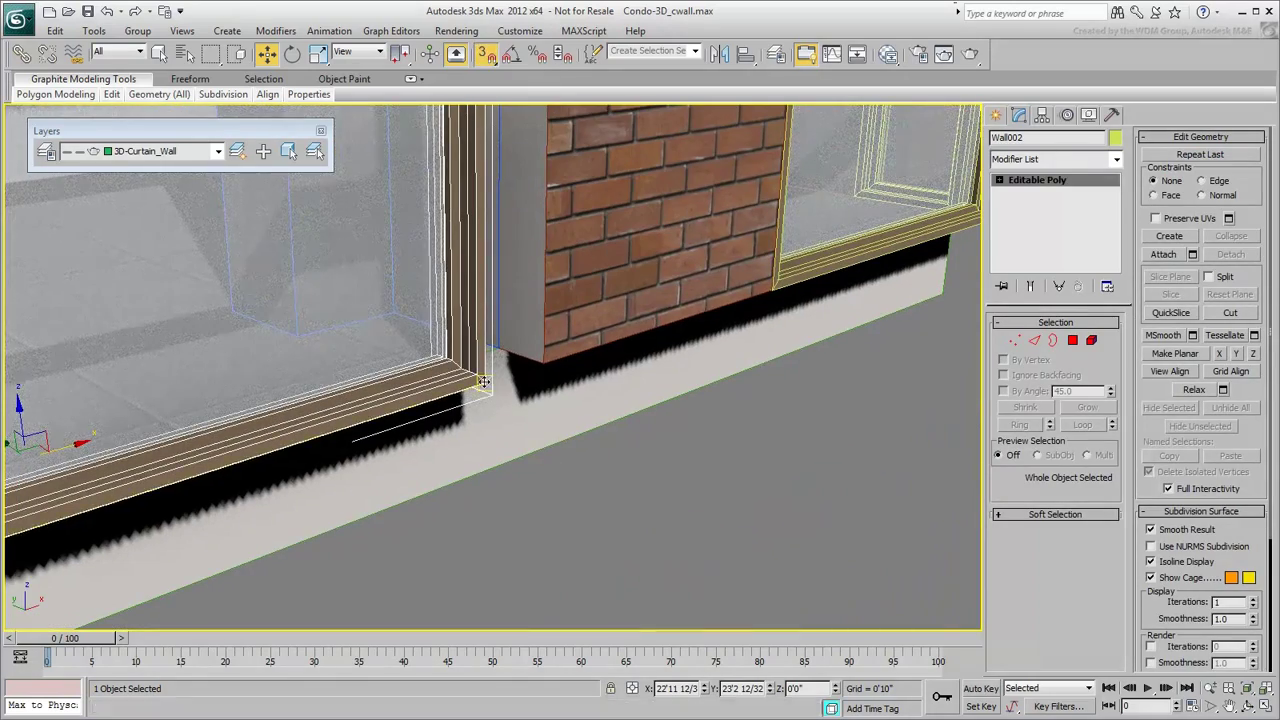
scroll(483, 382, down, 6)
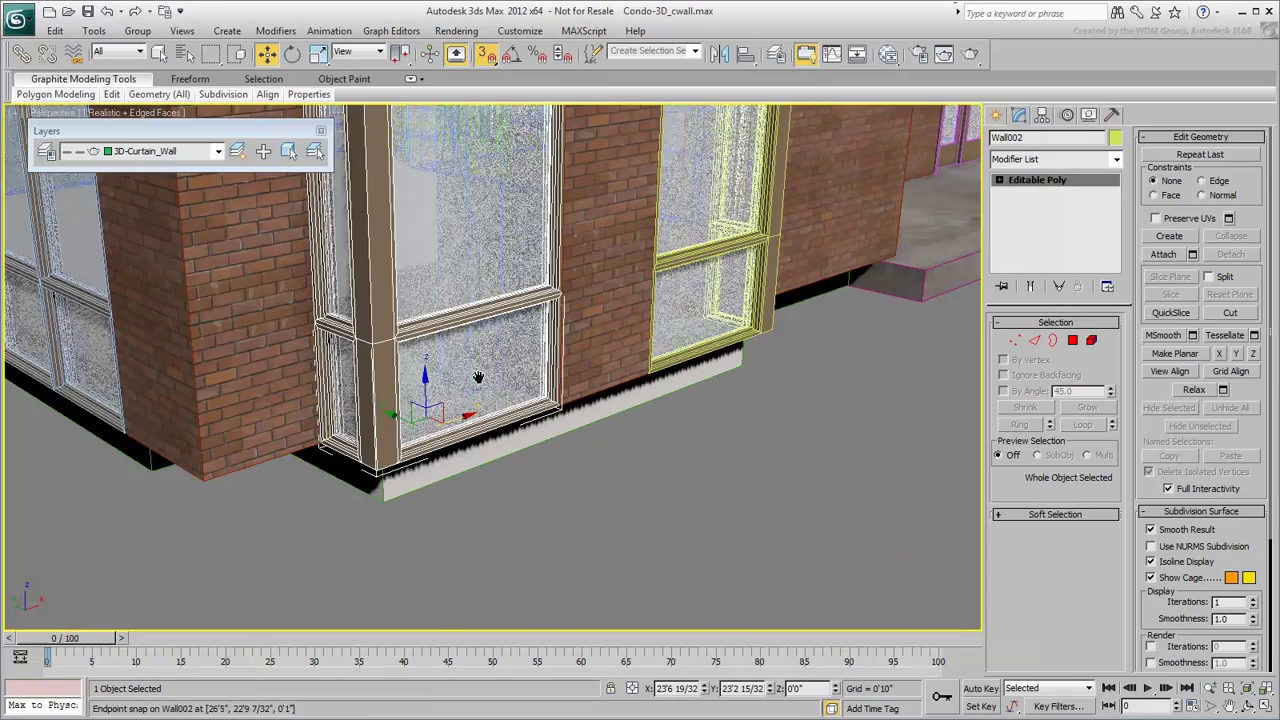
click(486, 54)
Step: Turn off the edged-faces display, clear the selection and view the whole condo from outside
middle_drag(537, 215, 588, 438)
key(F4)
scroll(580, 417, down, 5)
click(735, 418)
middle_drag(735, 418, 671, 506)
alt+middle_drag(686, 556, 684, 573)
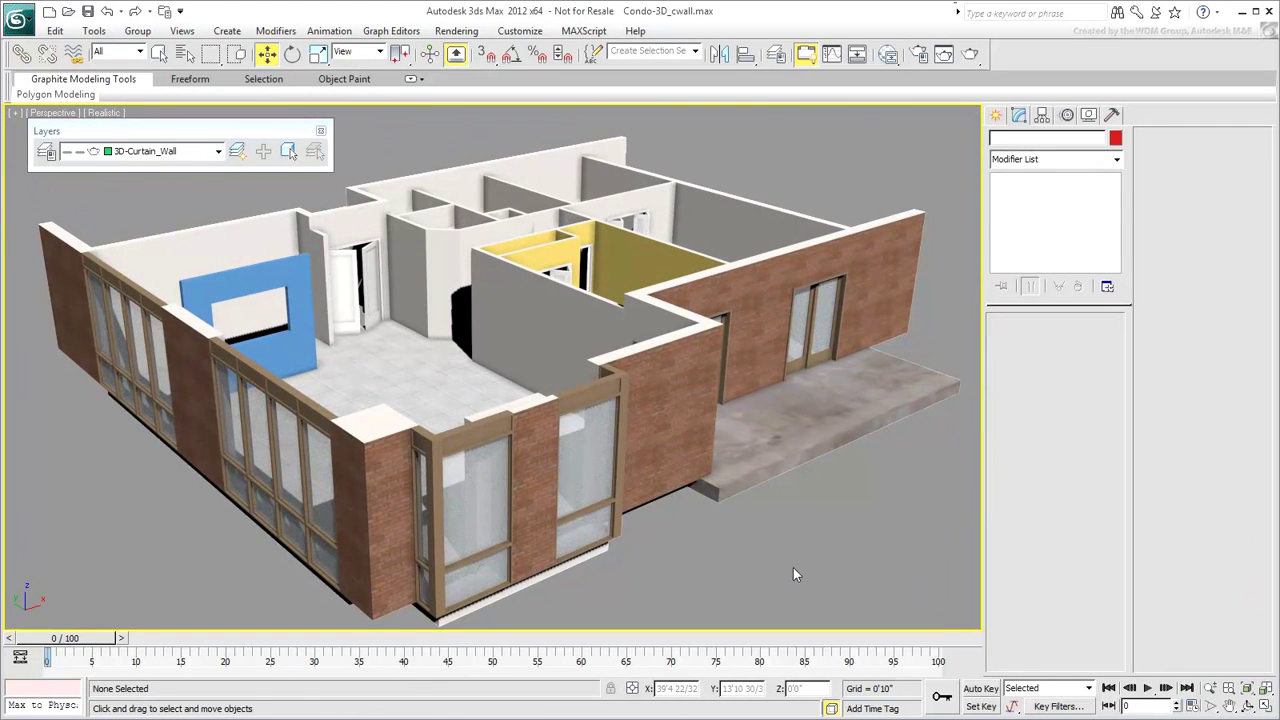
Step: Select all objects of the condo and group them under the name Unit-01
scroll(786, 552, down, 5)
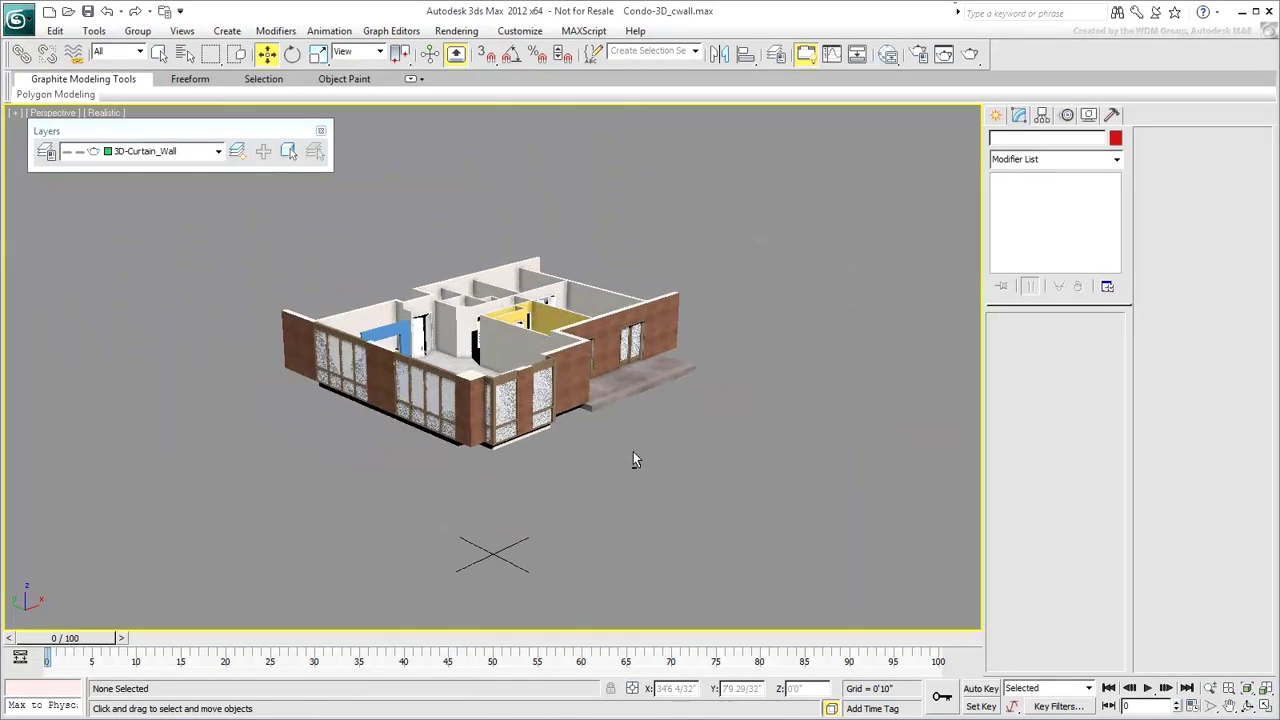
drag(757, 197, 249, 466)
click(138, 30)
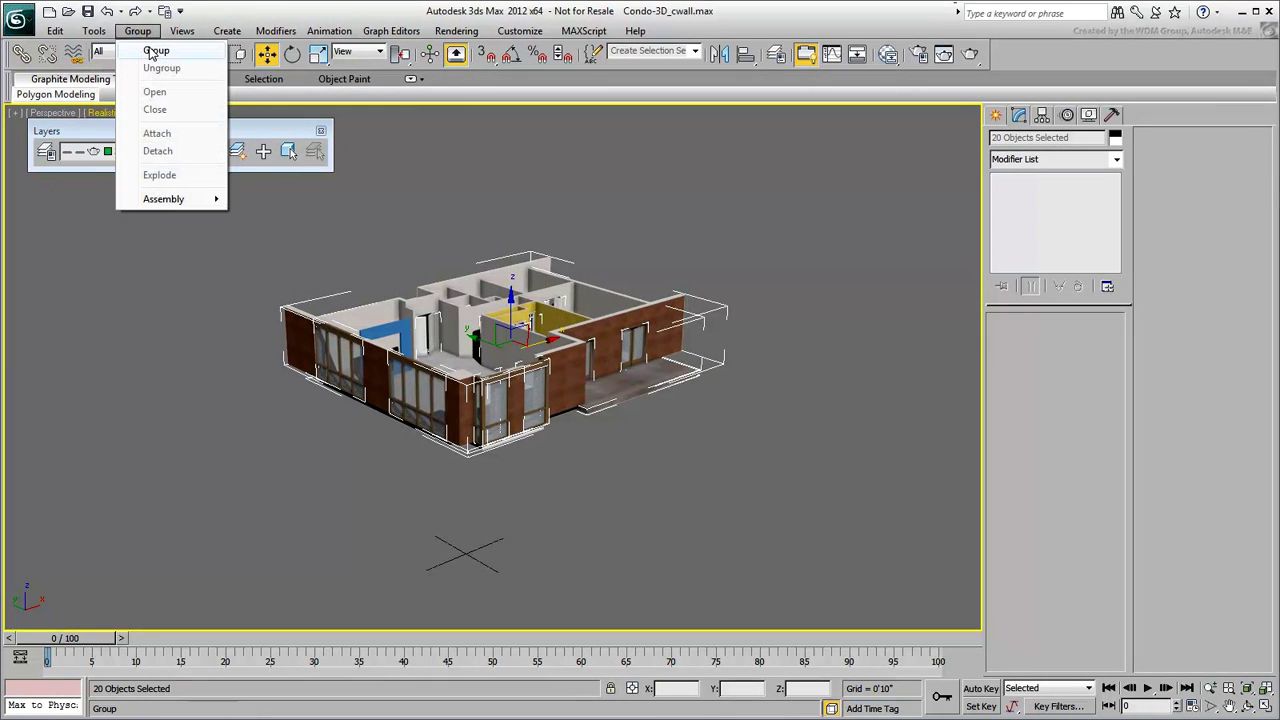
click(148, 50)
text(Unit-01)
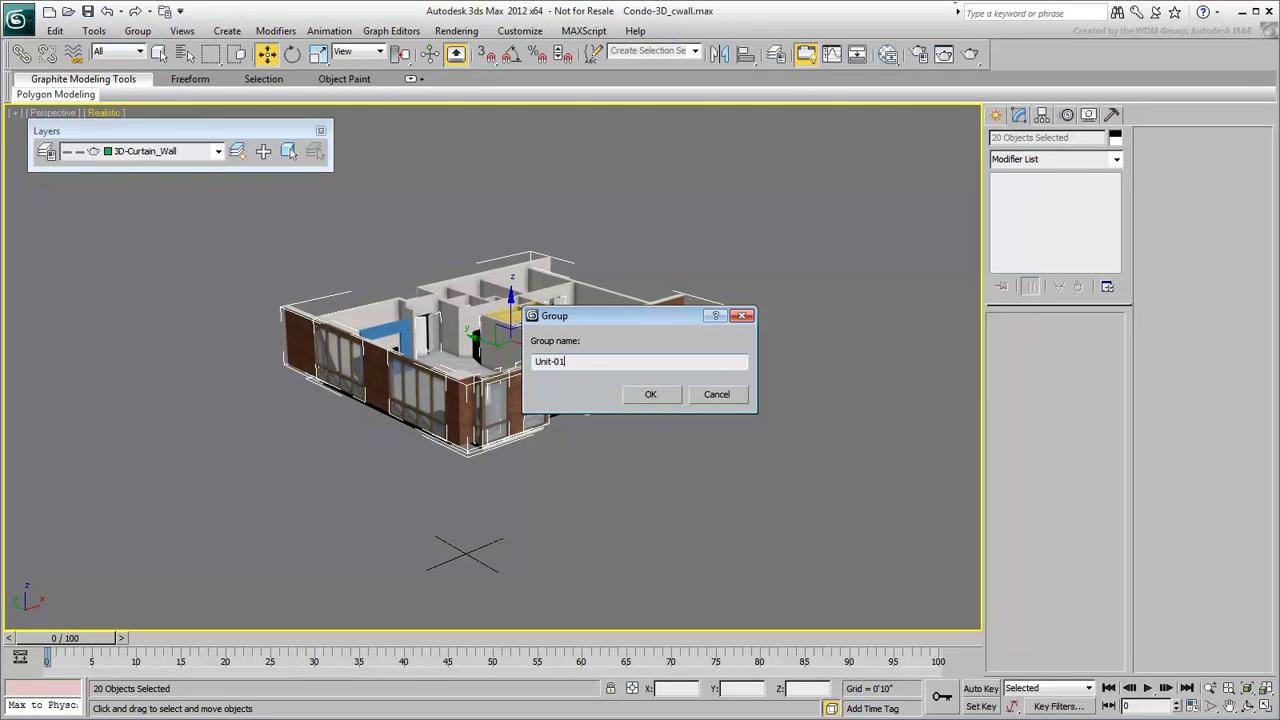
key(Return)
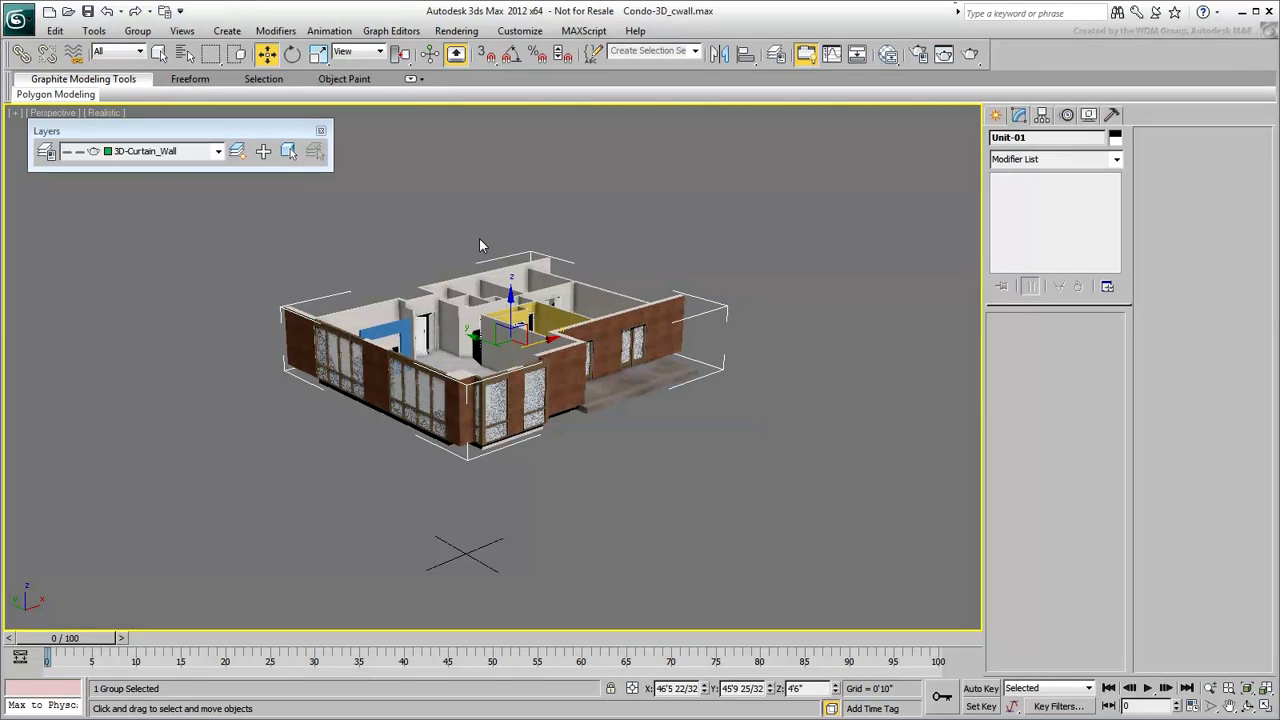
Step: Array the Unit-01 group as instances with a count of 4 and a 10' move increment along Z, then clear the selection
click(94, 30)
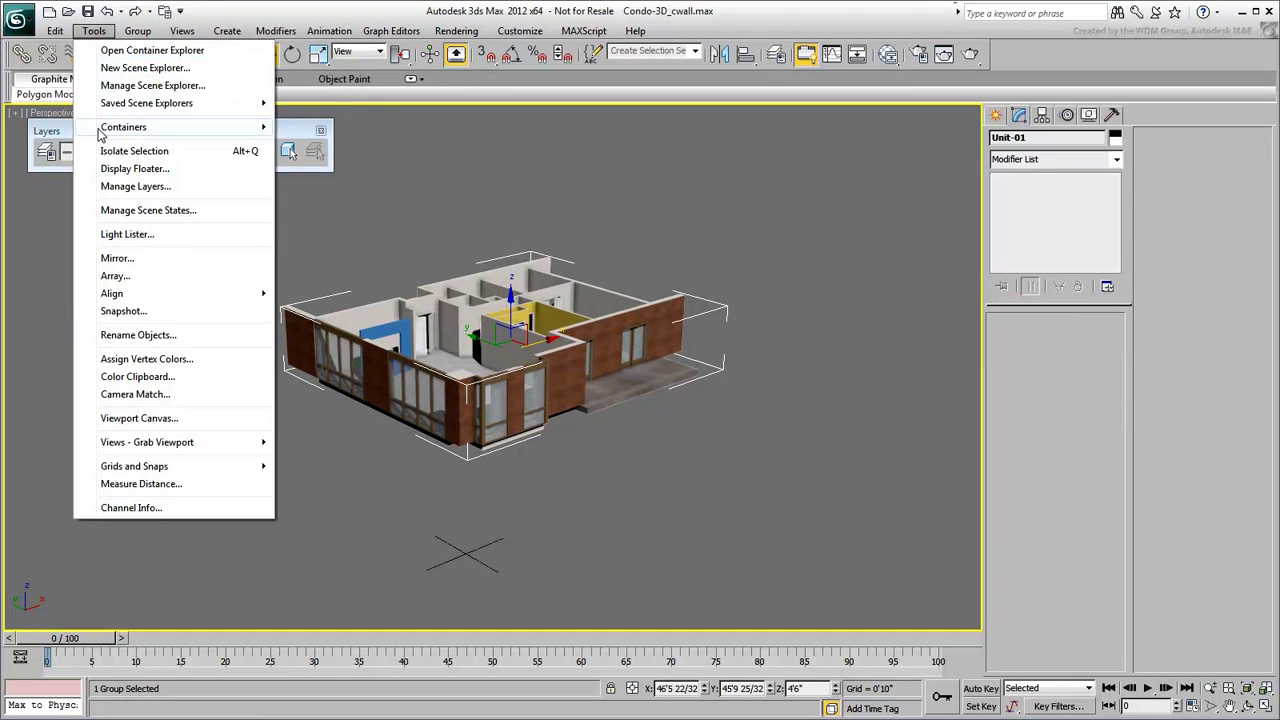
click(125, 280)
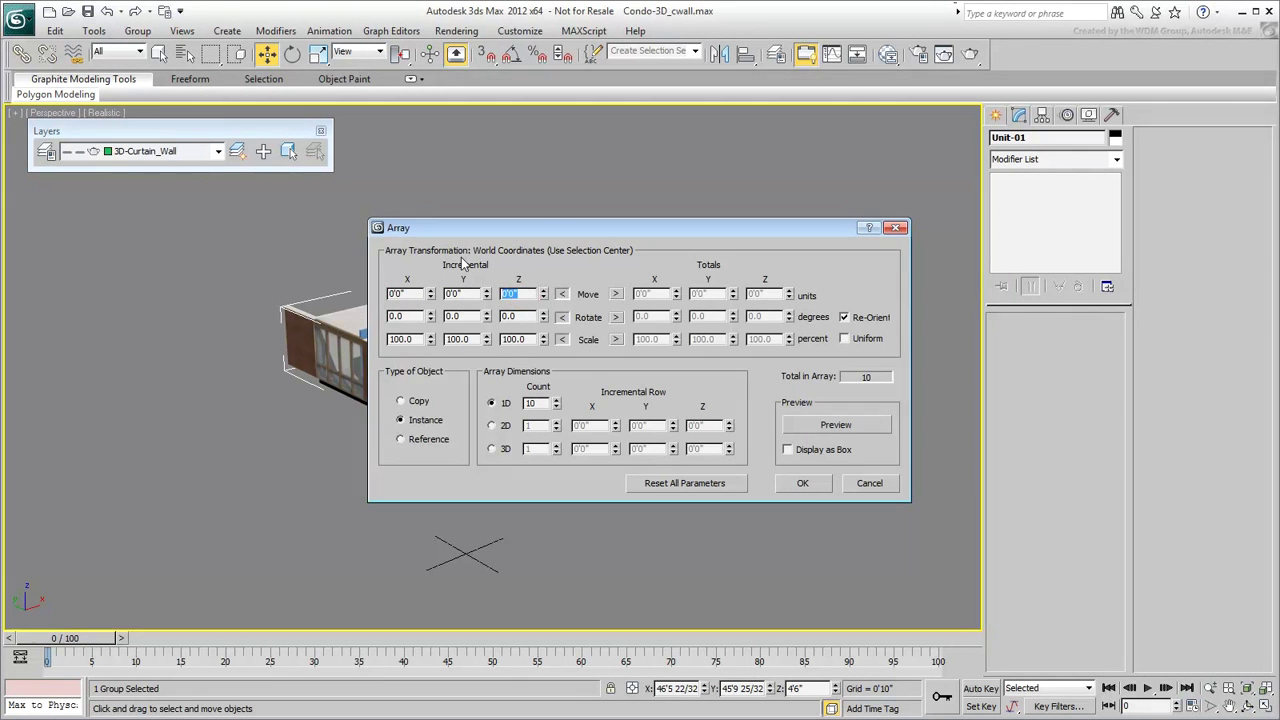
text(10)
key(Return)
click(845, 426)
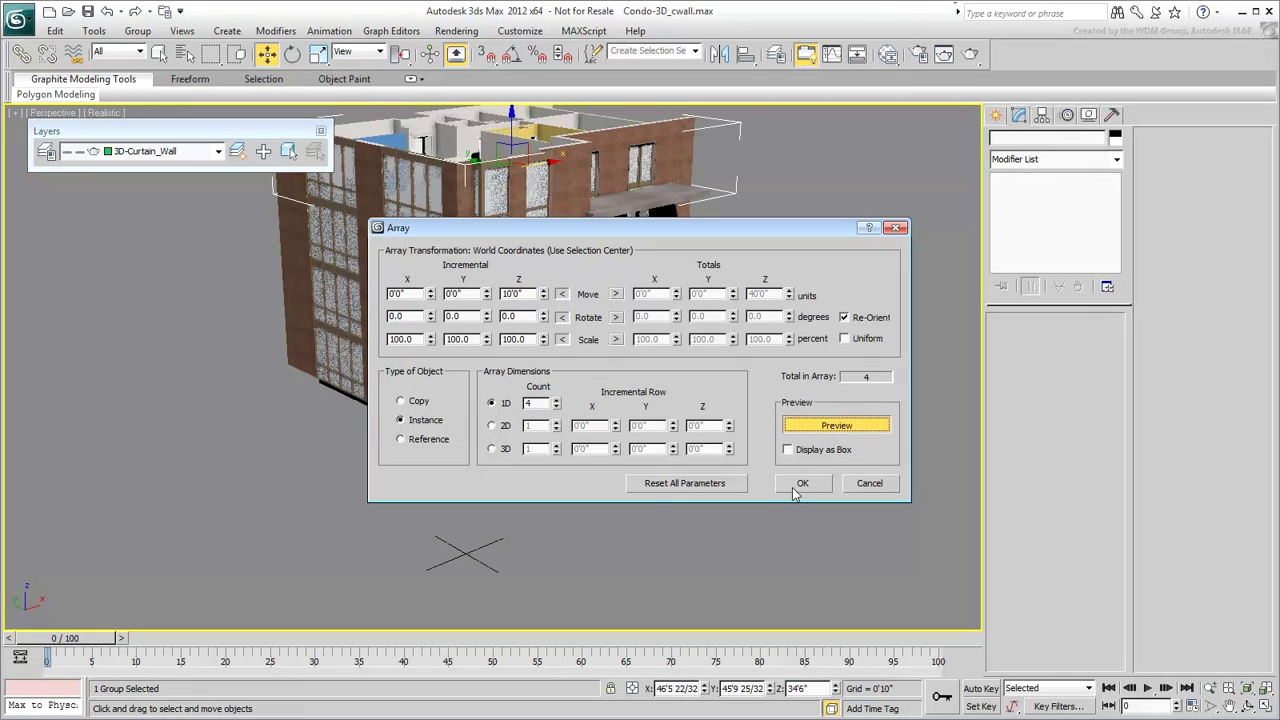
drag(756, 233, 819, 435)
click(867, 689)
alt+middle_drag(595, 366, 582, 341)
middle_drag(525, 221, 552, 395)
scroll(553, 387, up, 3)
click(857, 501)
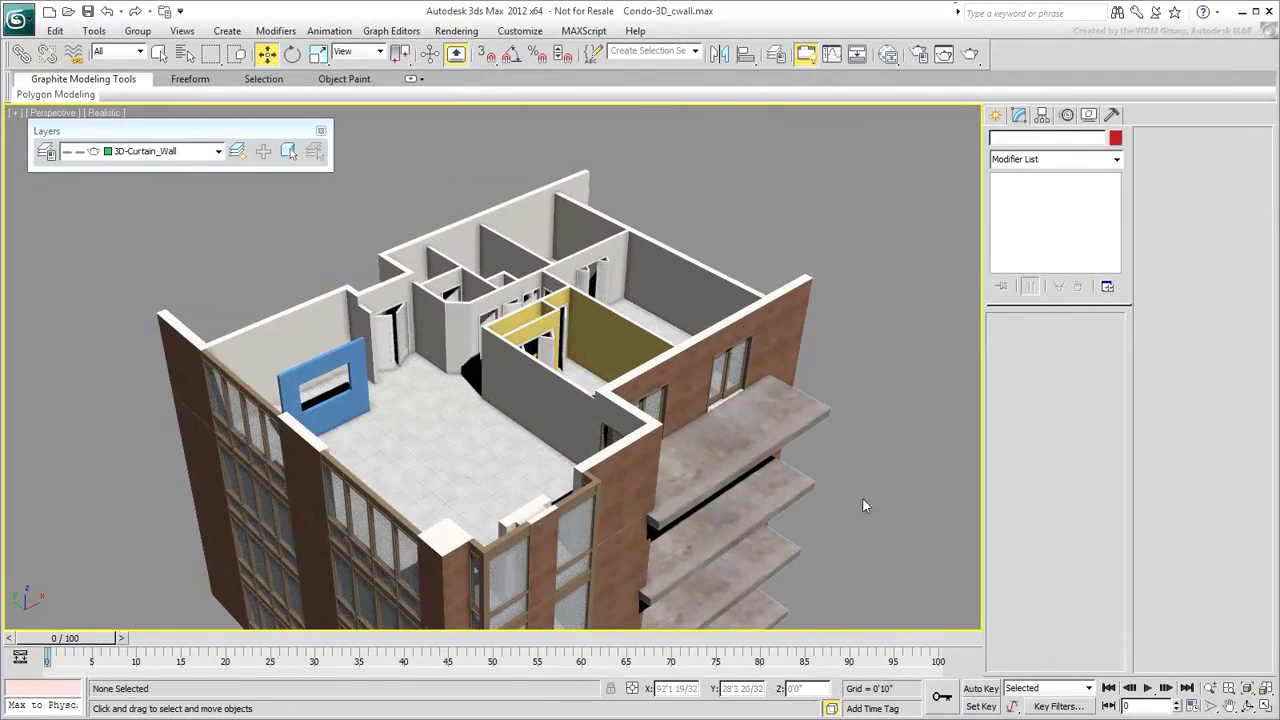